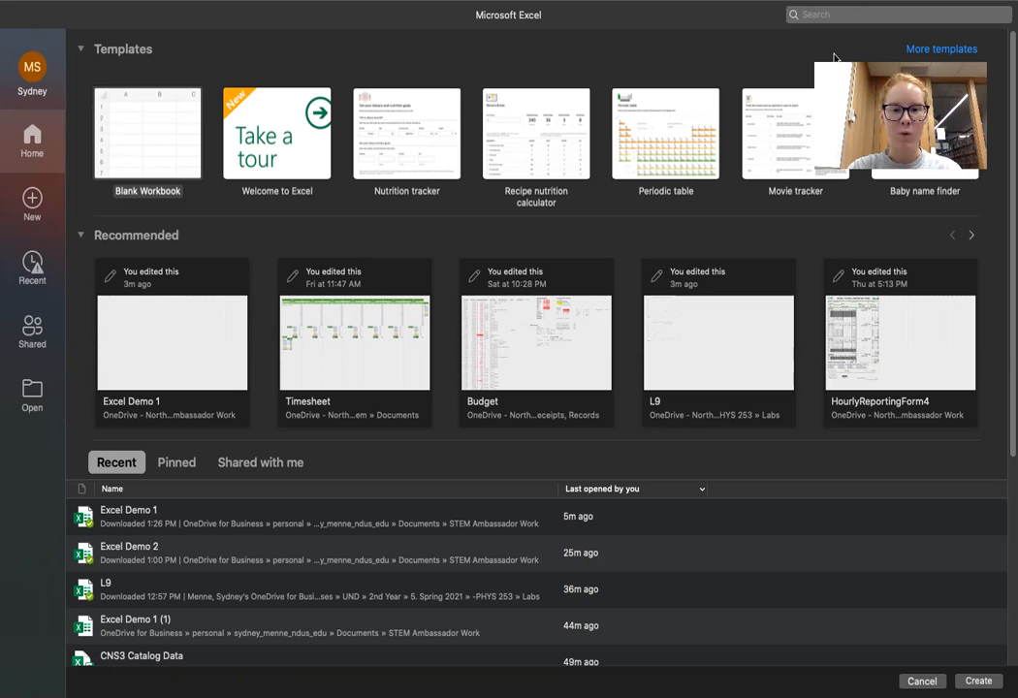
Step: Look through the recent workbooks and the available new-workbook templates on the start screen
mouse_move(346, 690)
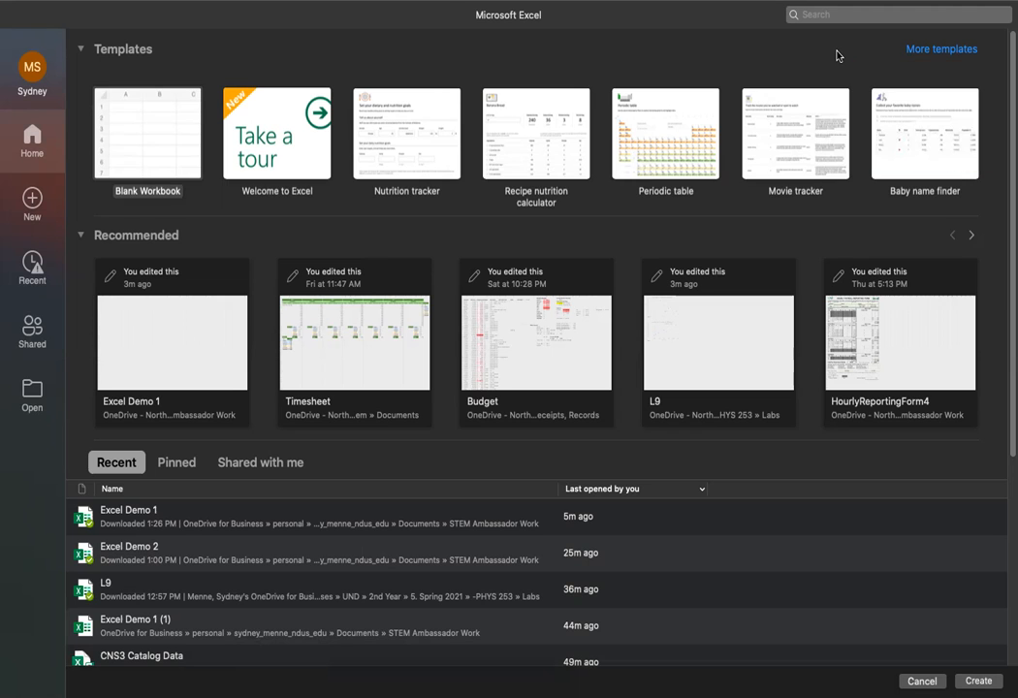
scroll(225, 425, down, 3)
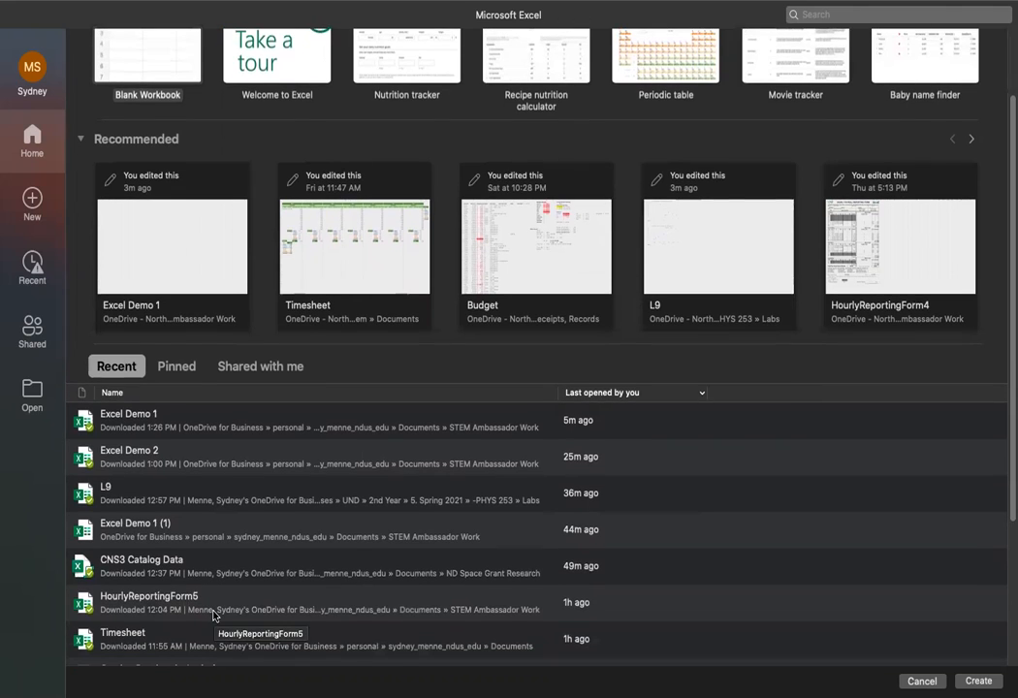
scroll(213, 612, up, 3)
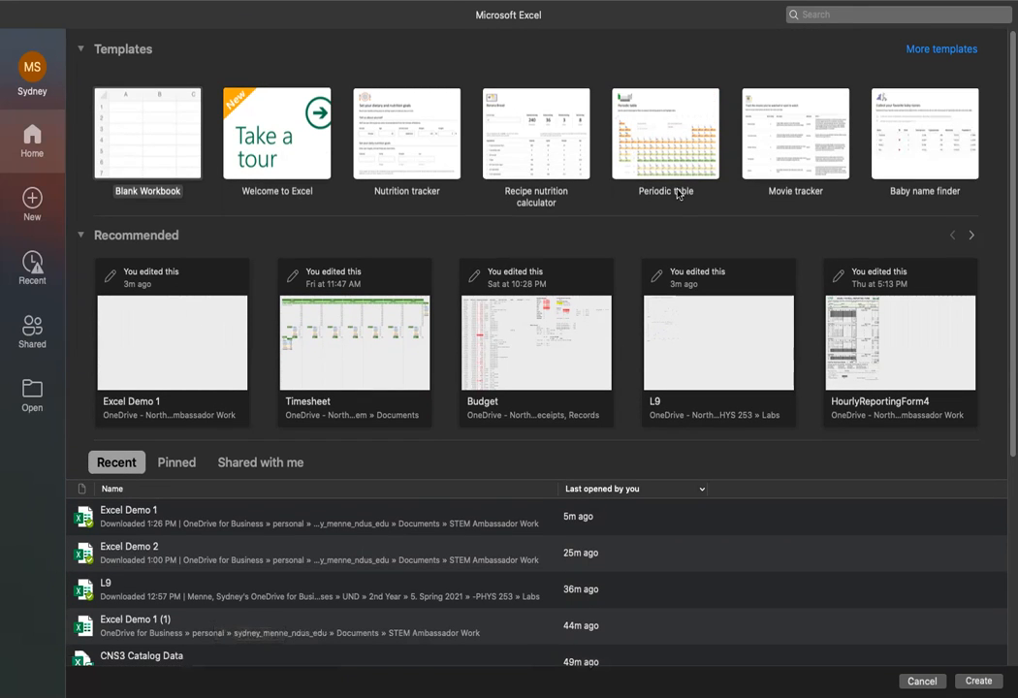
click(33, 211)
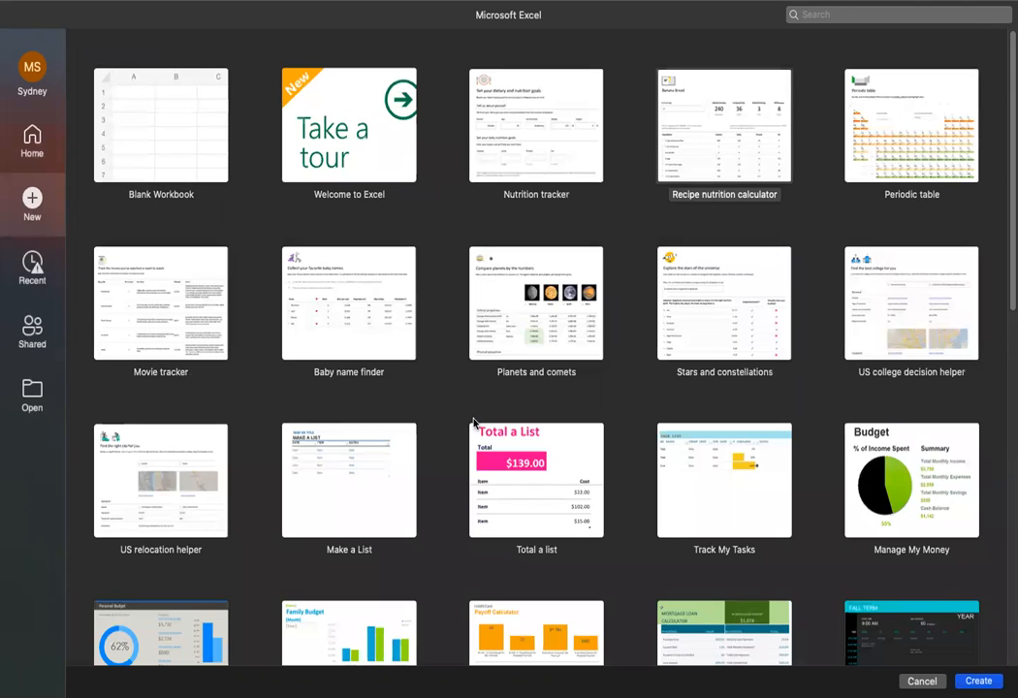
scroll(473, 420, down, 5)
scroll(473, 421, down, 10)
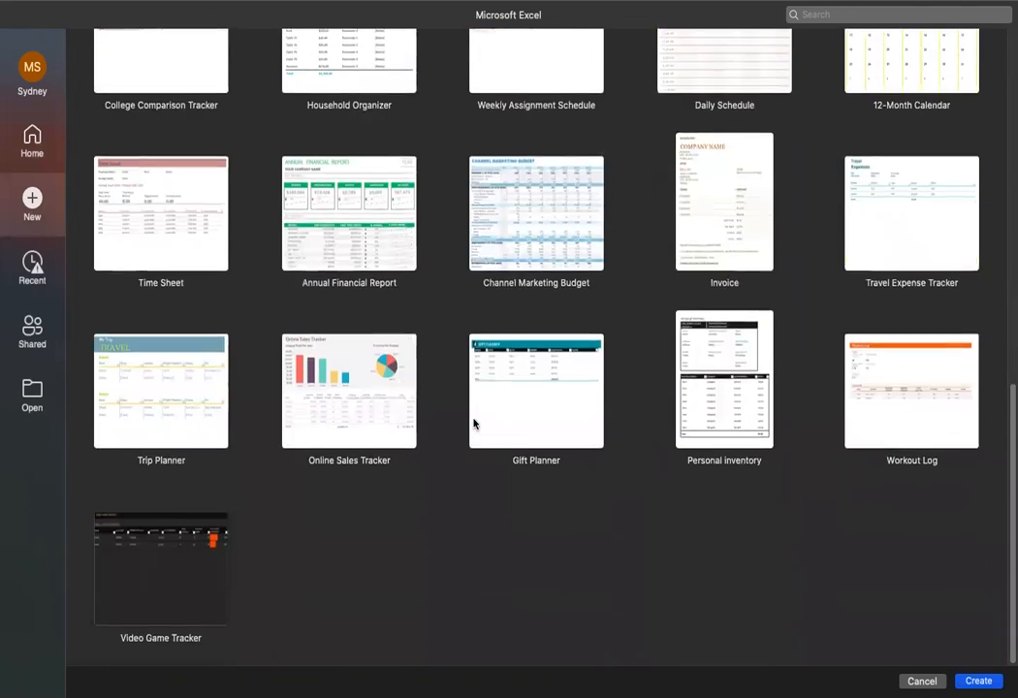
scroll(473, 420, up, 5)
scroll(475, 423, up, 10)
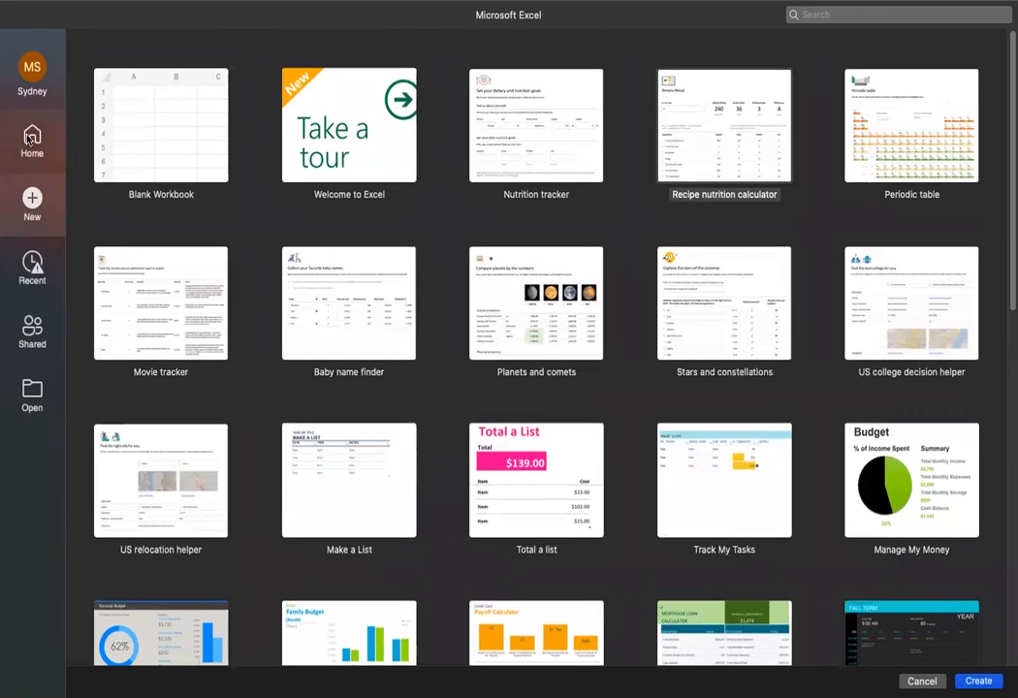
click(24, 140)
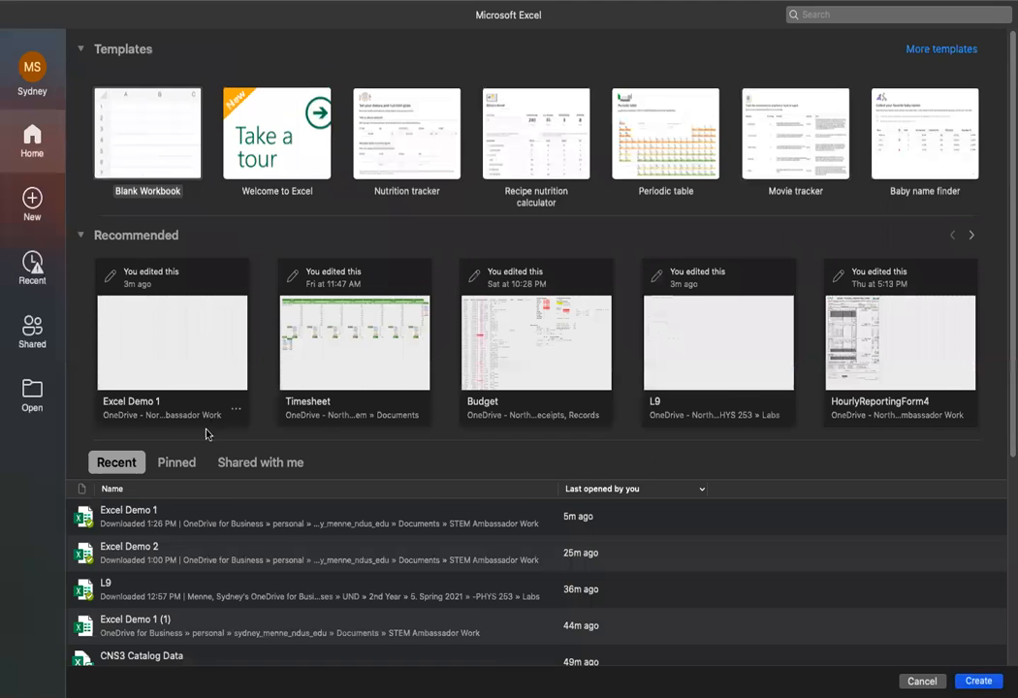
Step: Open the recent workbook Excel Demo 1 and select cell A1 on Sheet2
scroll(165, 366, down, 2)
double_click(168, 472)
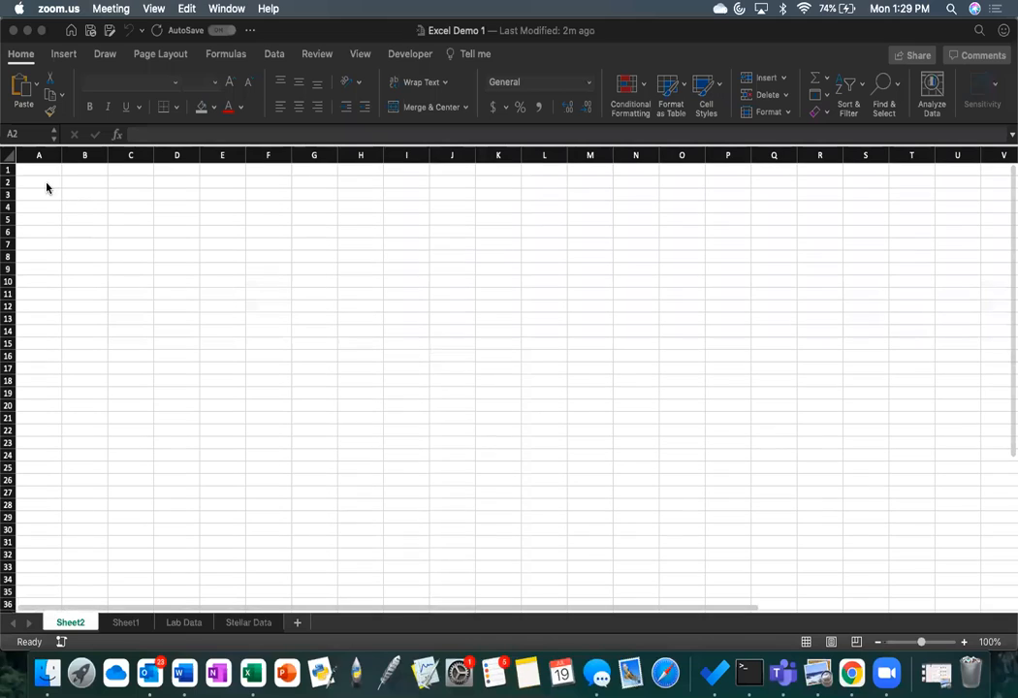
click(47, 186)
click(46, 172)
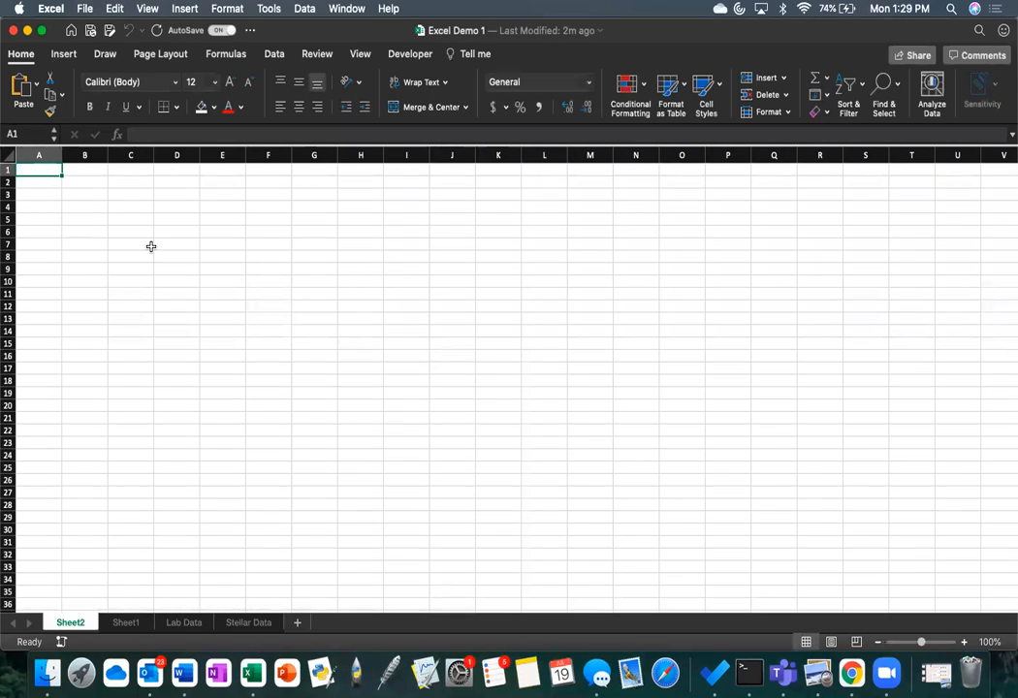
click(149, 245)
click(43, 173)
click(143, 321)
Step: Enter the column headers Time in cell A1 and Counts in cell B1
click(39, 170)
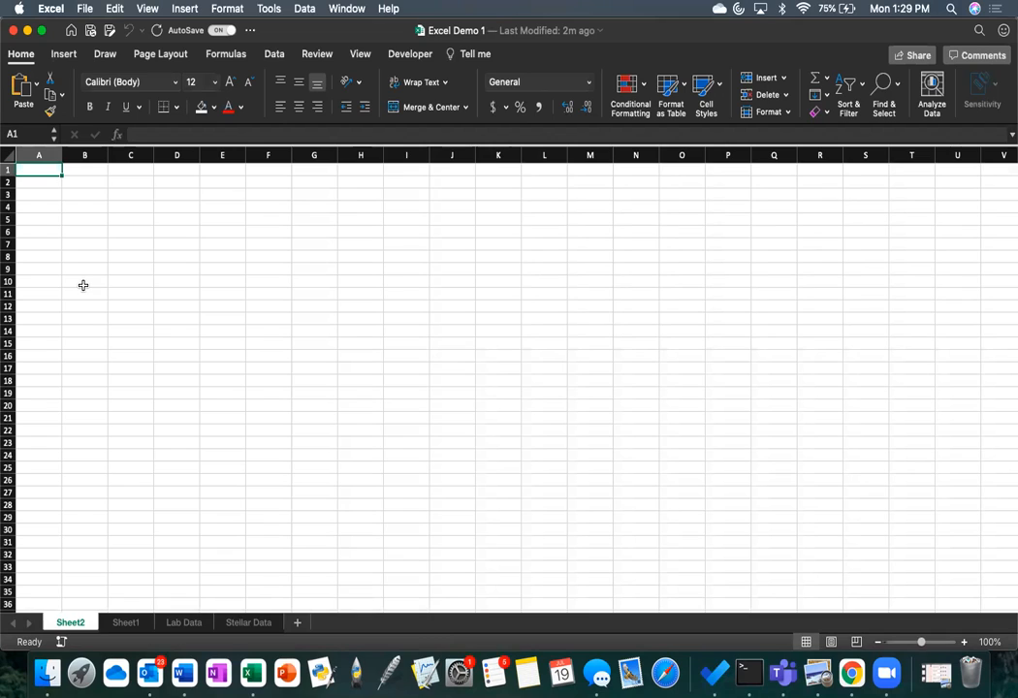
text(Time)
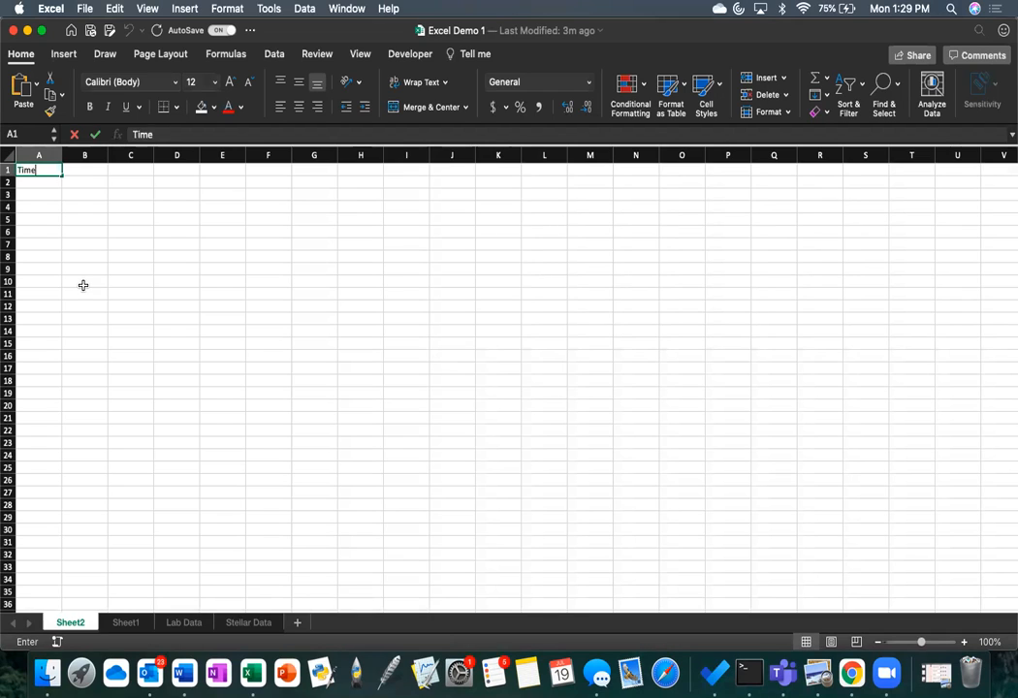
key(Return)
key(Up)
key(Right)
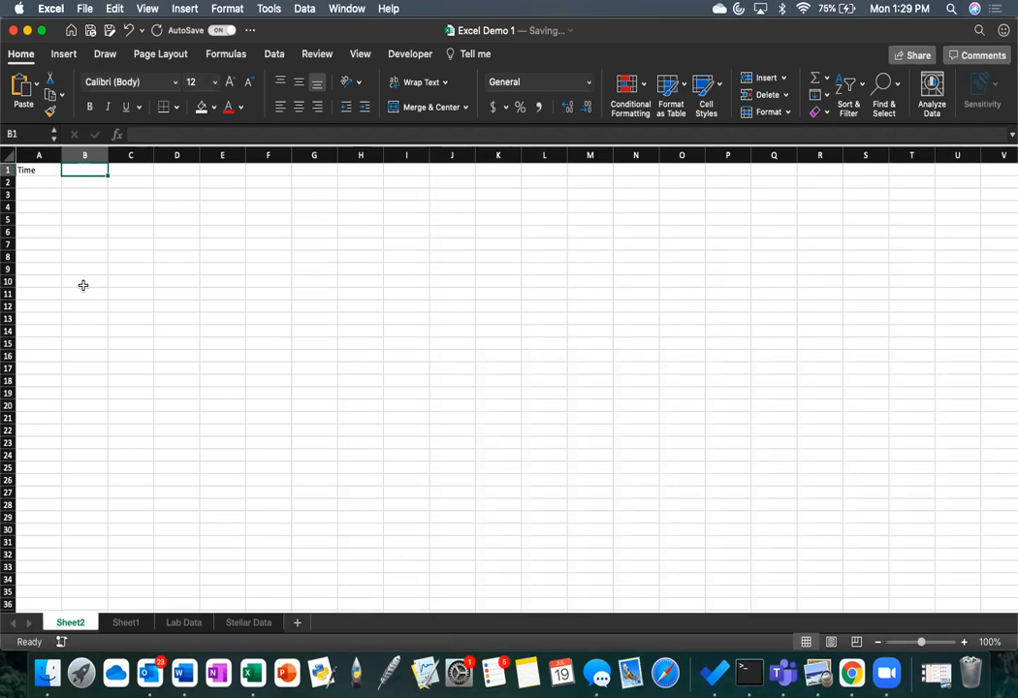
text(Counts)
key(Return)
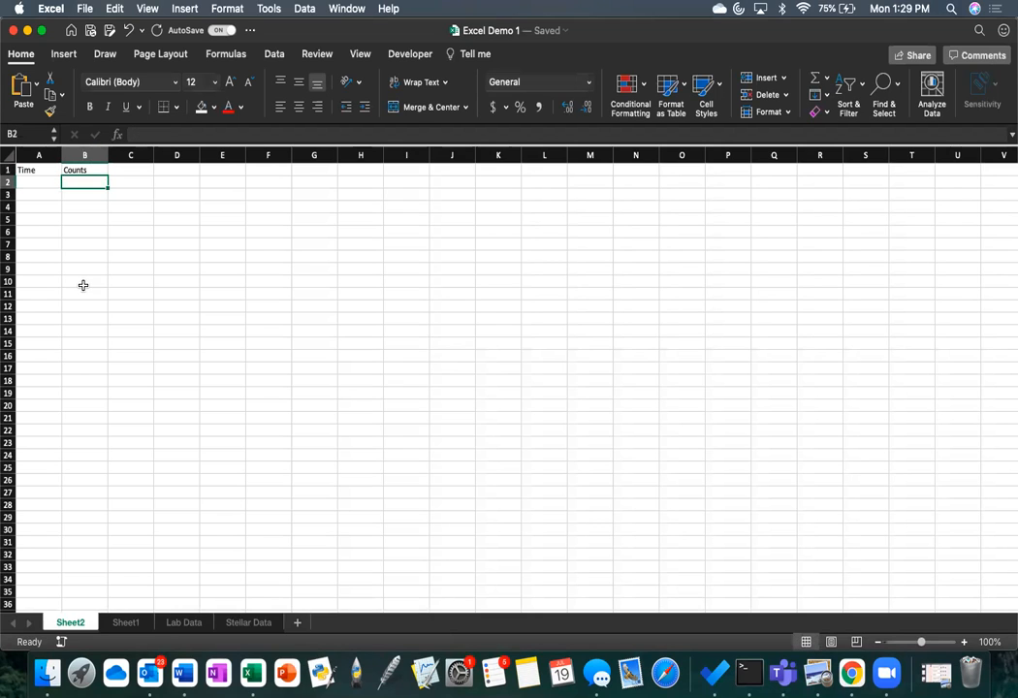
Step: Apply the Time number format to cell A2 and enter 11:00 in it
click(32, 181)
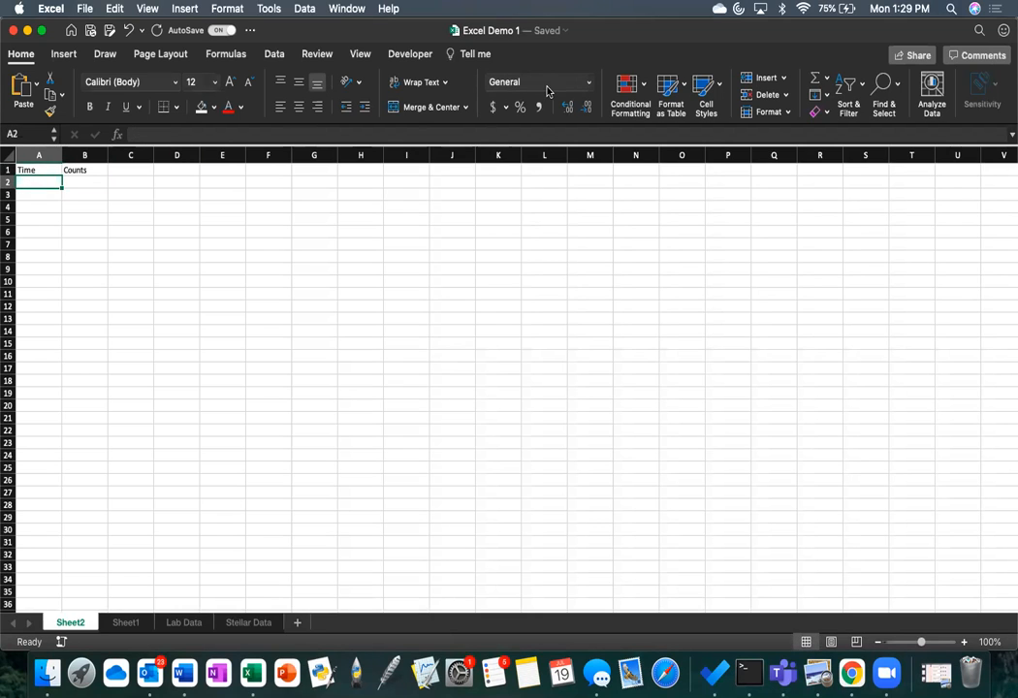
click(587, 83)
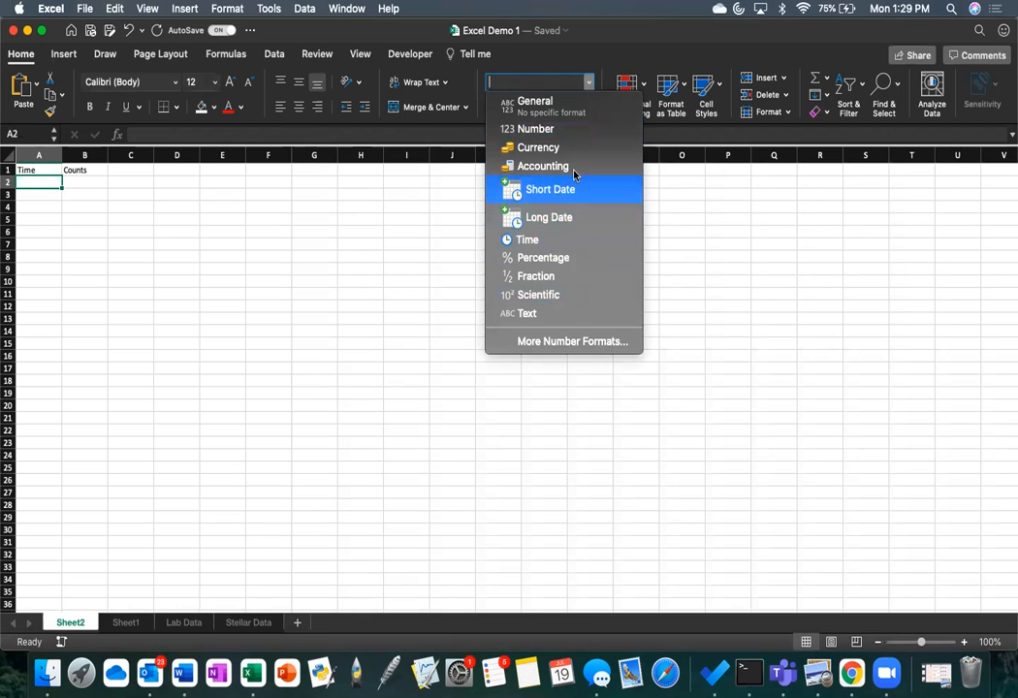
click(561, 239)
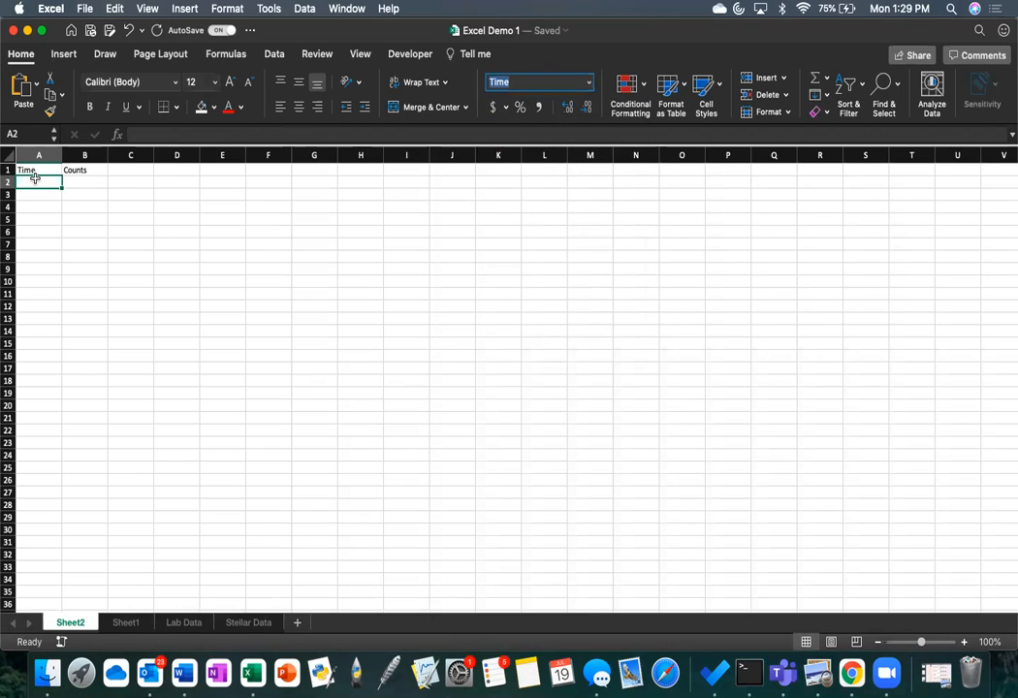
text(11:0)
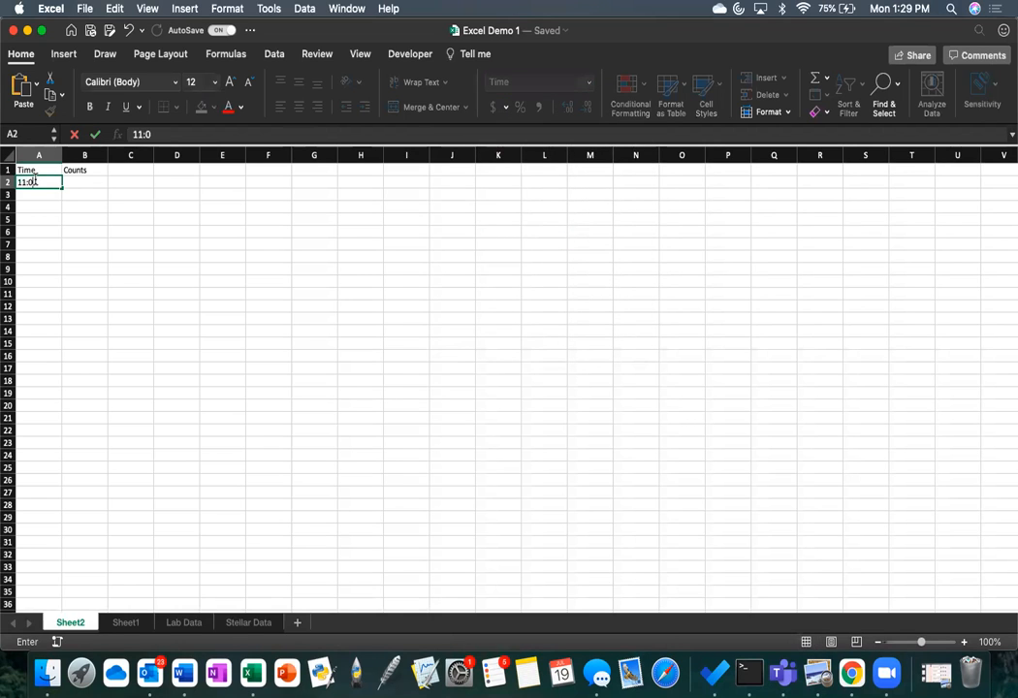
text(0)
key(Return)
click(57, 182)
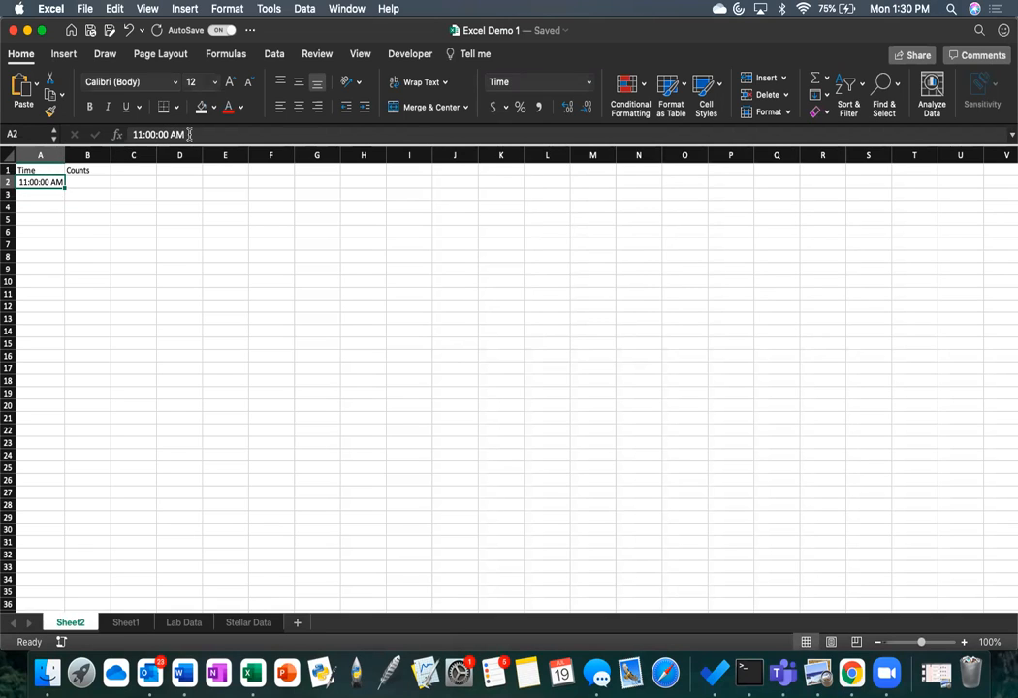
Step: Enter the value 5 in cell B2 under the Counts header
click(88, 182)
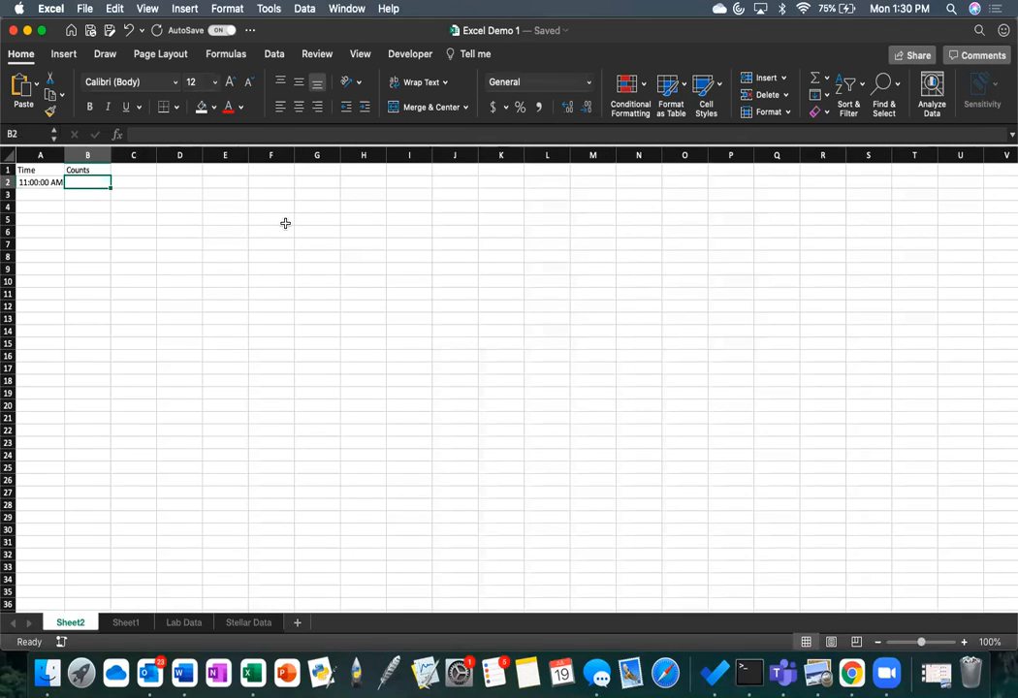
text(5)
key(Return)
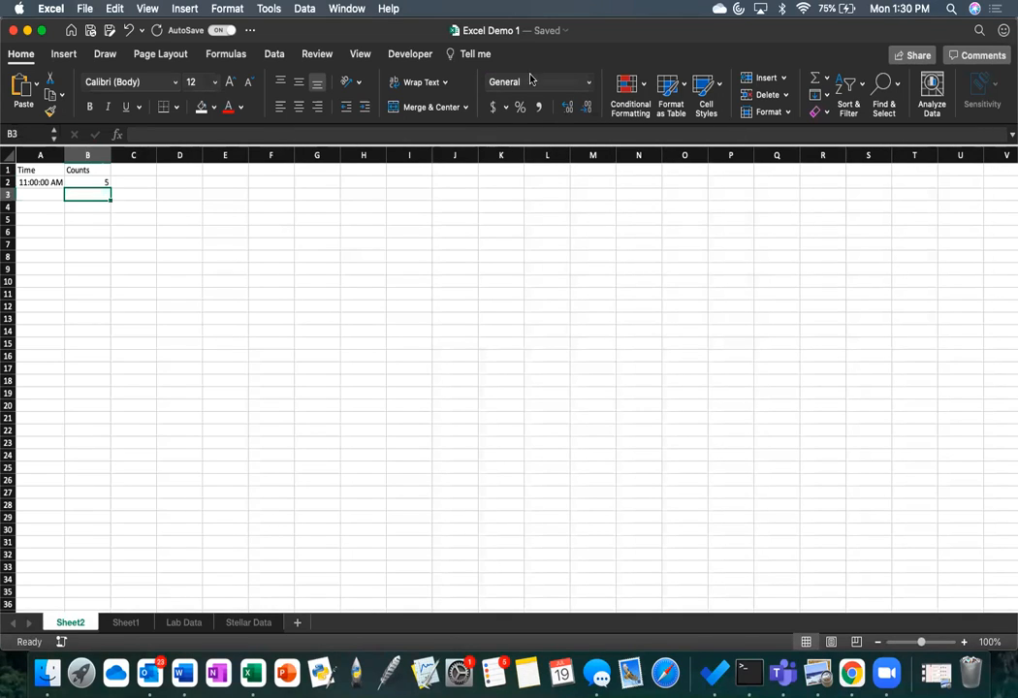
click(589, 83)
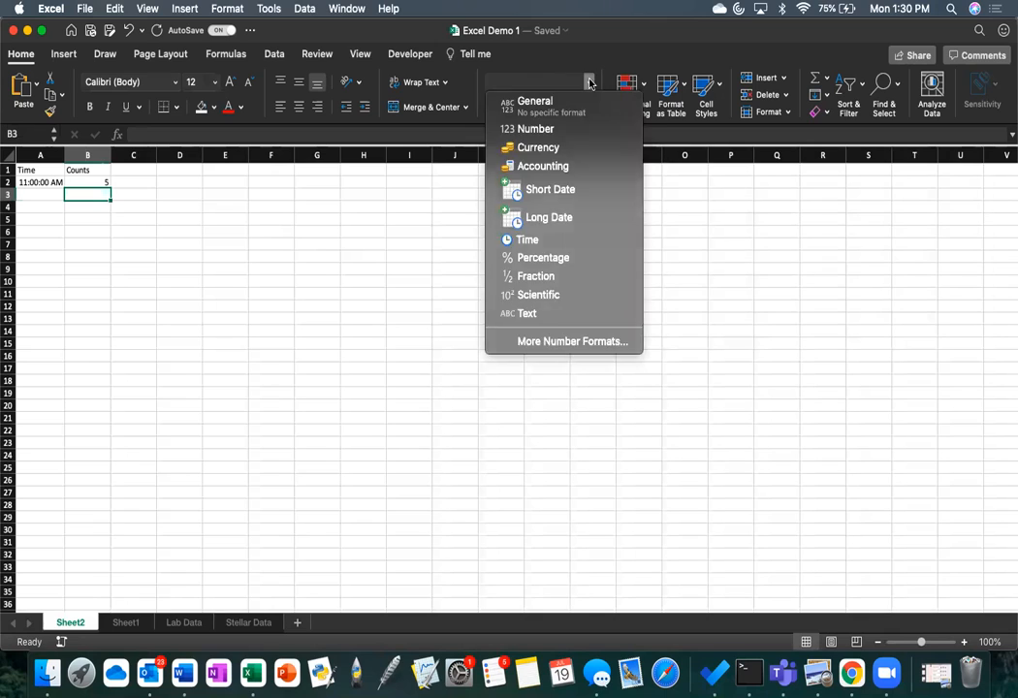
click(589, 84)
click(224, 231)
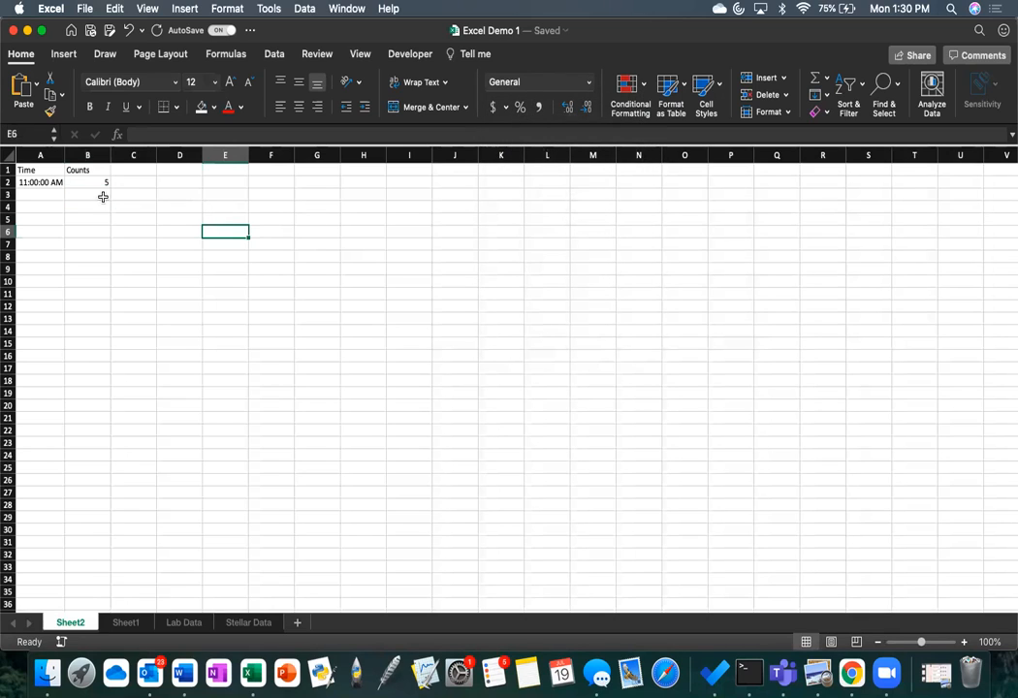
Step: Apply the dollar Accounting number format to cell B3 and enter 45 in it
click(99, 196)
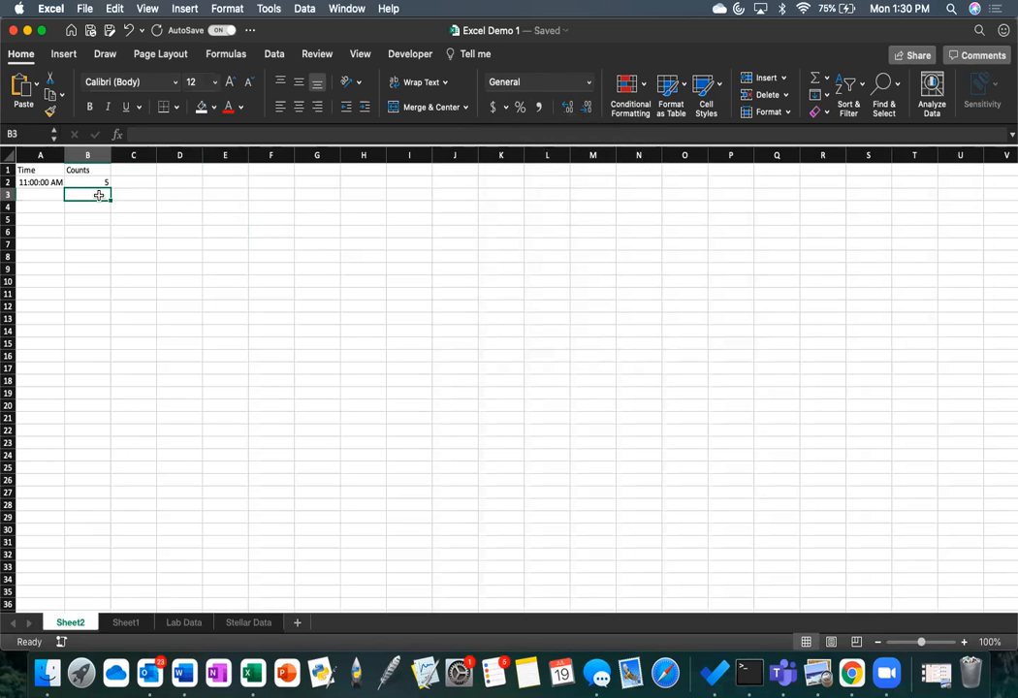
click(494, 109)
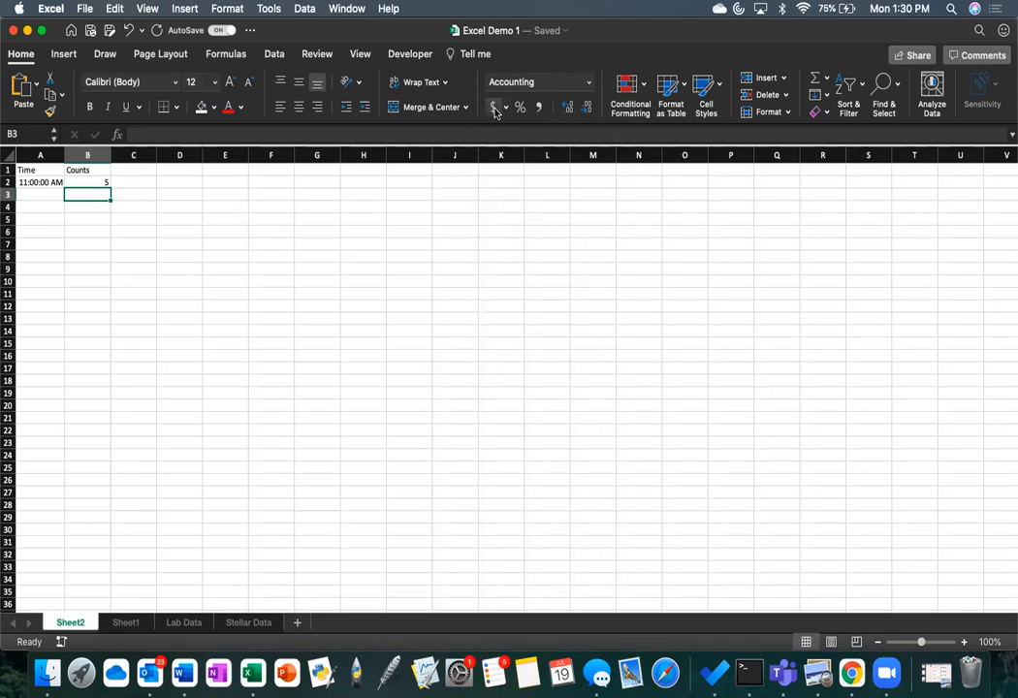
text(45)
key(Return)
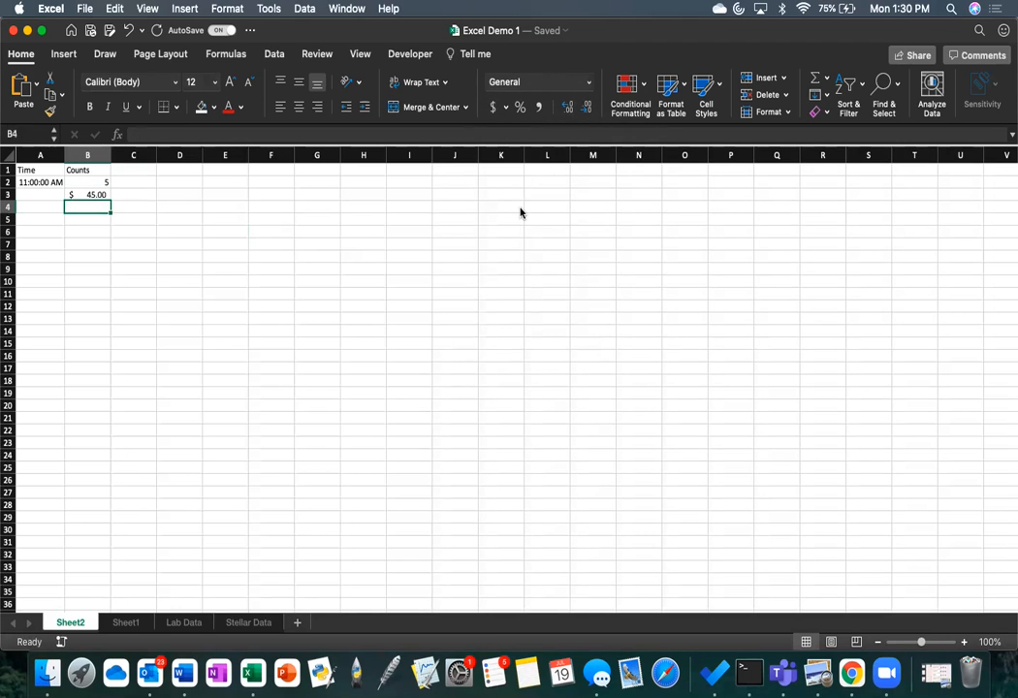
key(Up)
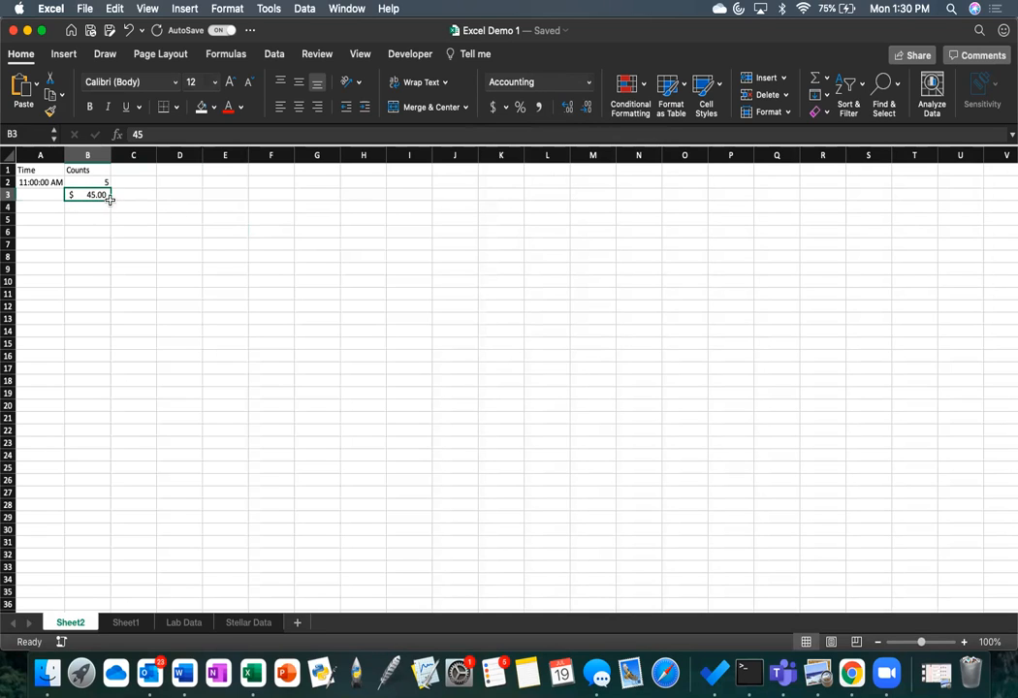
click(589, 86)
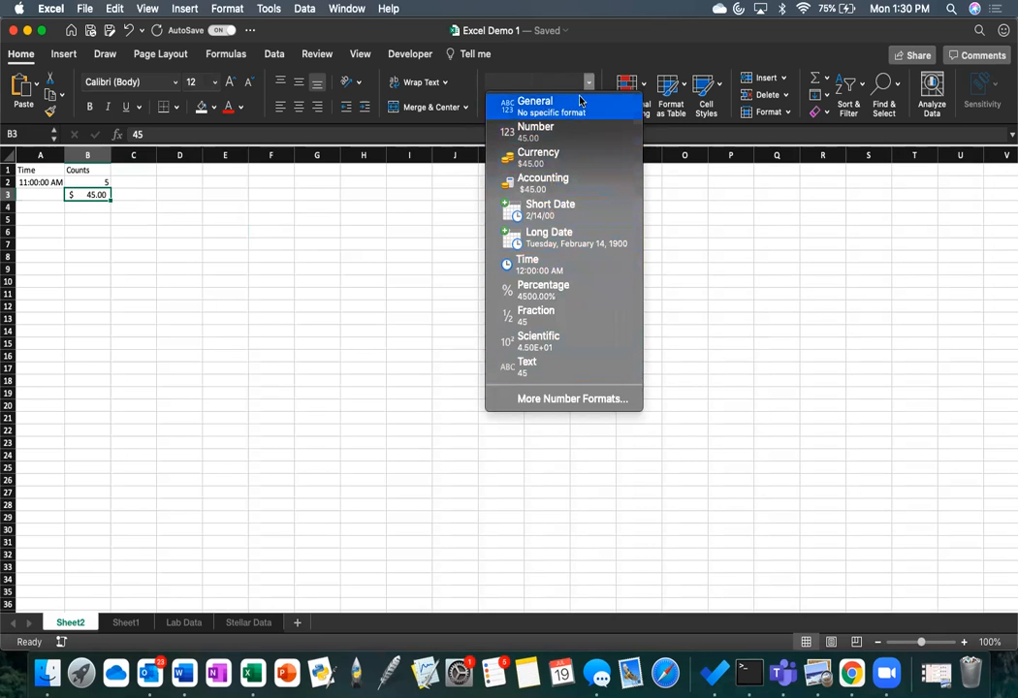
click(587, 82)
click(132, 231)
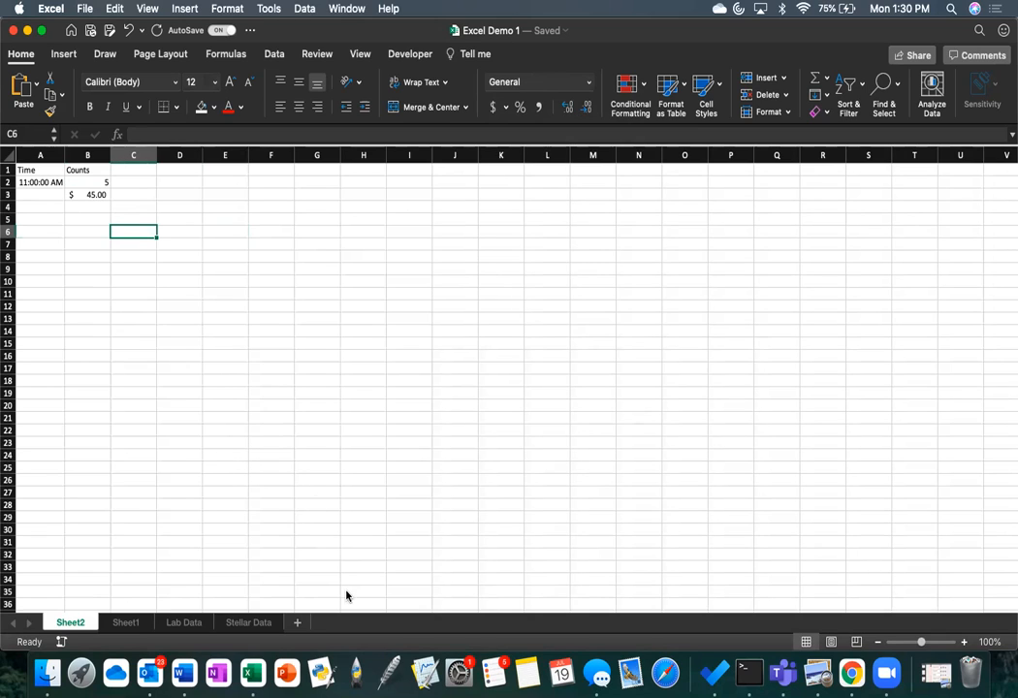
Step: Copy columns A to D of the Stellar Data sheet and paste them into Sheet1 starting at cell A1
click(232, 623)
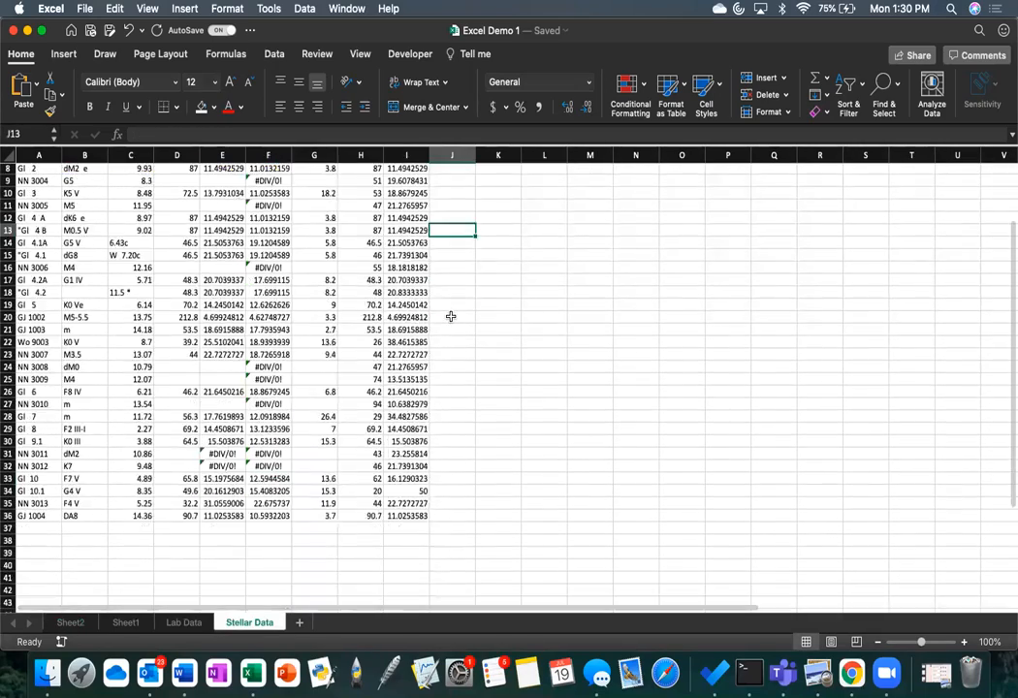
scroll(451, 316, down, 4)
scroll(451, 316, up, 7)
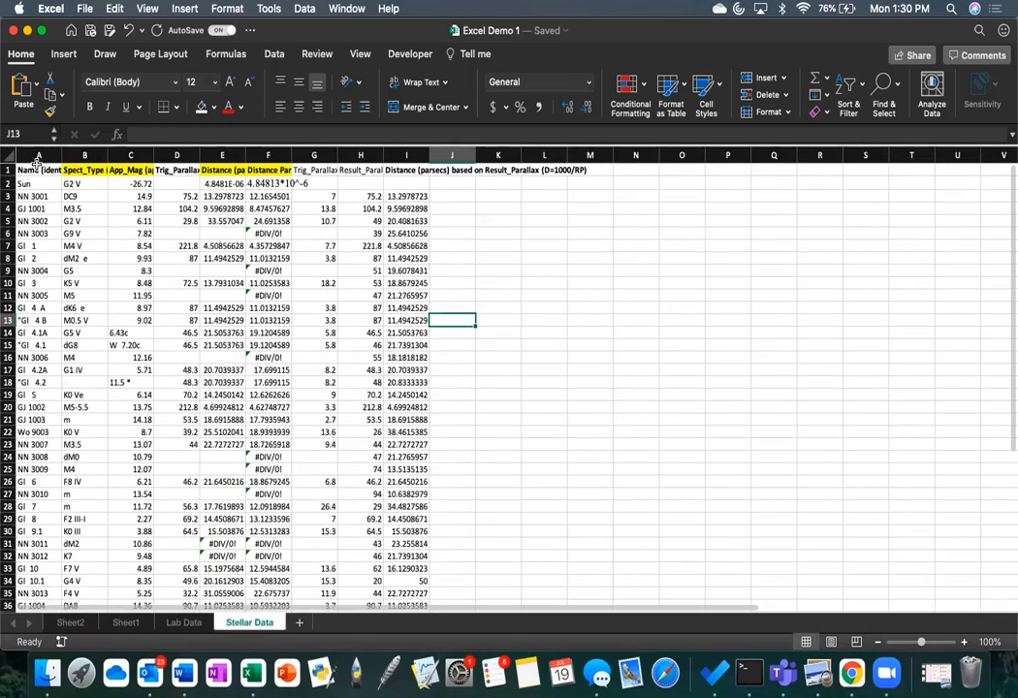
drag(37, 159, 167, 169)
key(super+c)
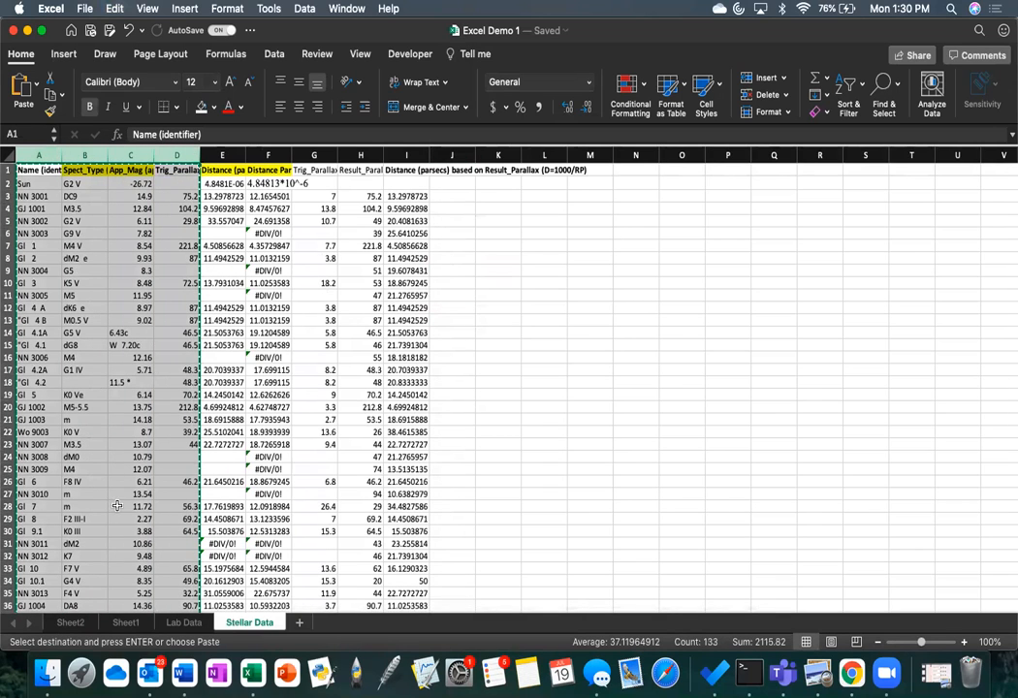
click(124, 624)
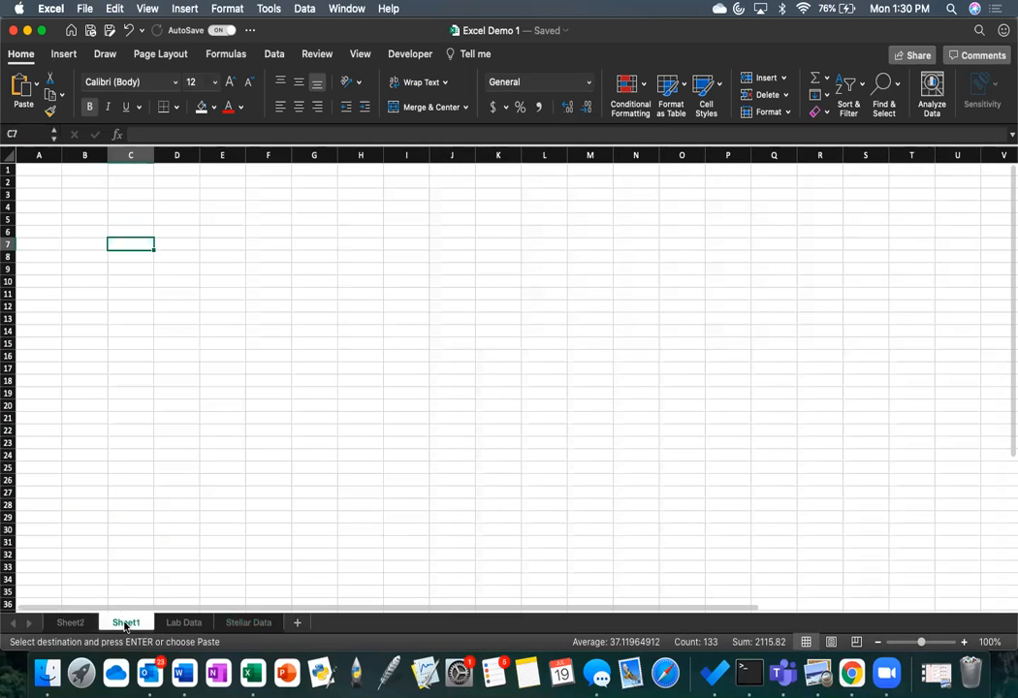
click(39, 170)
key(super+v)
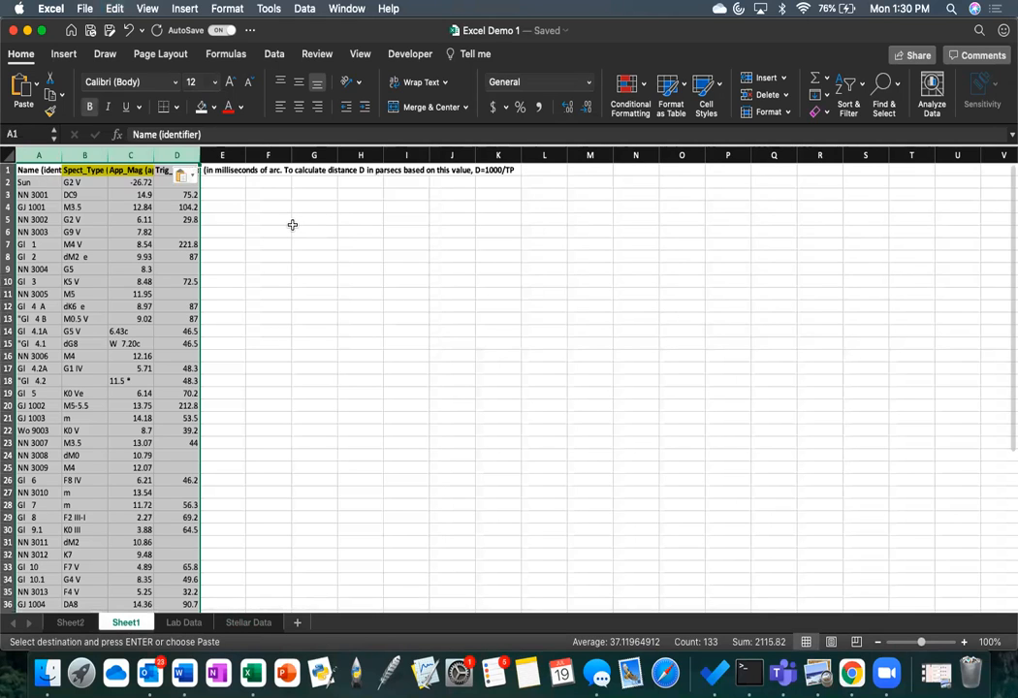
click(293, 229)
Step: Add a new blank worksheet directly after Sheet1 and return to Sheet1
click(297, 625)
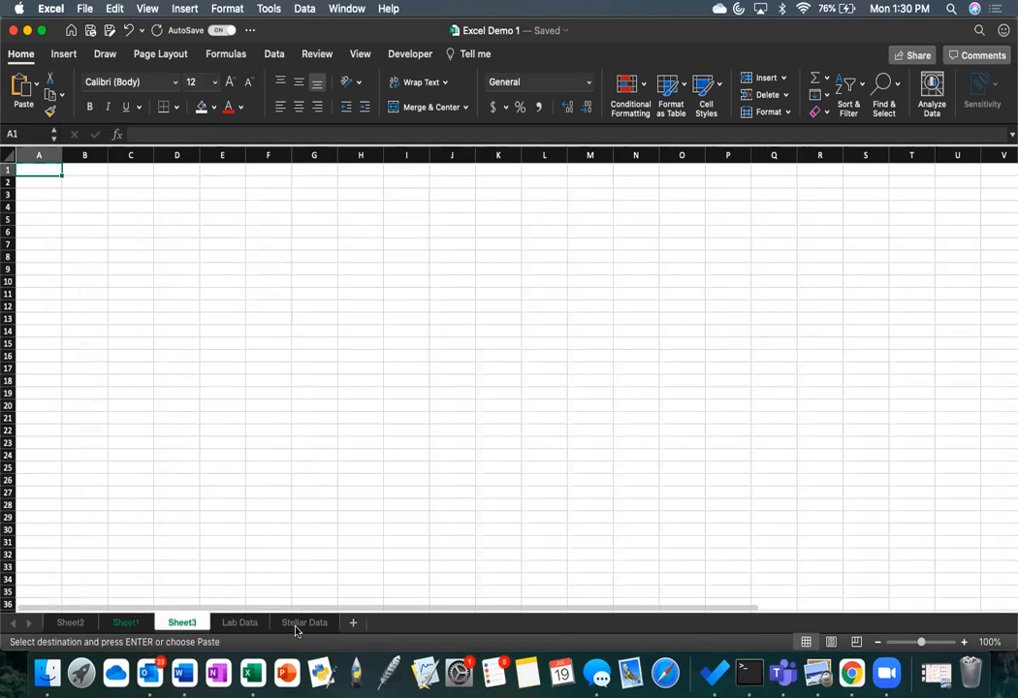
right_click(187, 629)
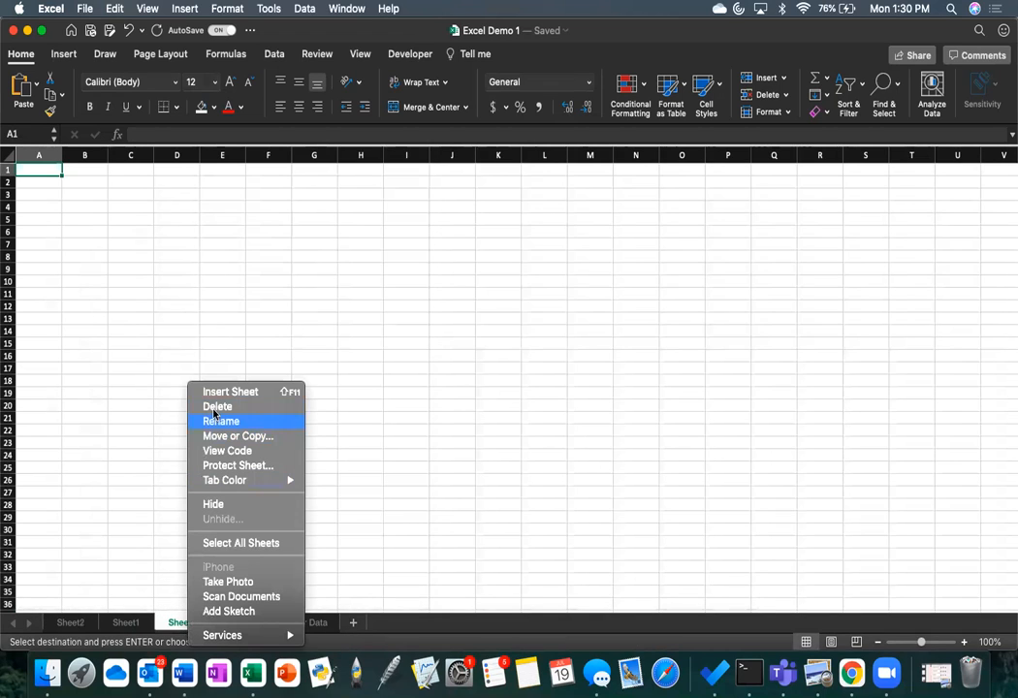
click(124, 625)
click(124, 625)
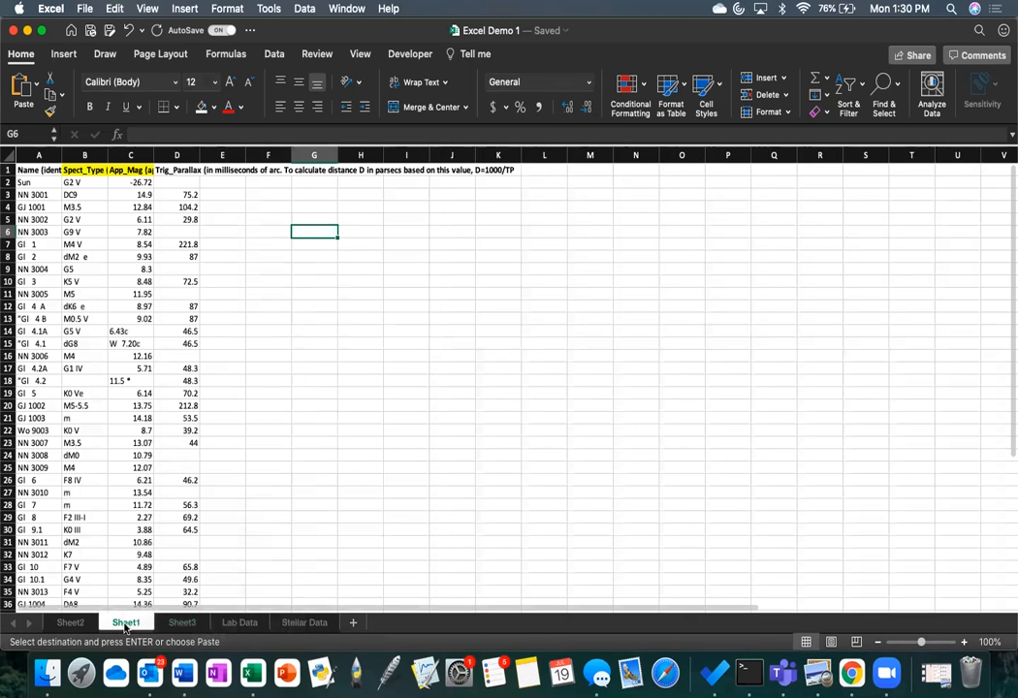
Step: Enter the value 45 in the empty Trig_Parallax cell D2 for the Sun on Sheet1
double_click(124, 625)
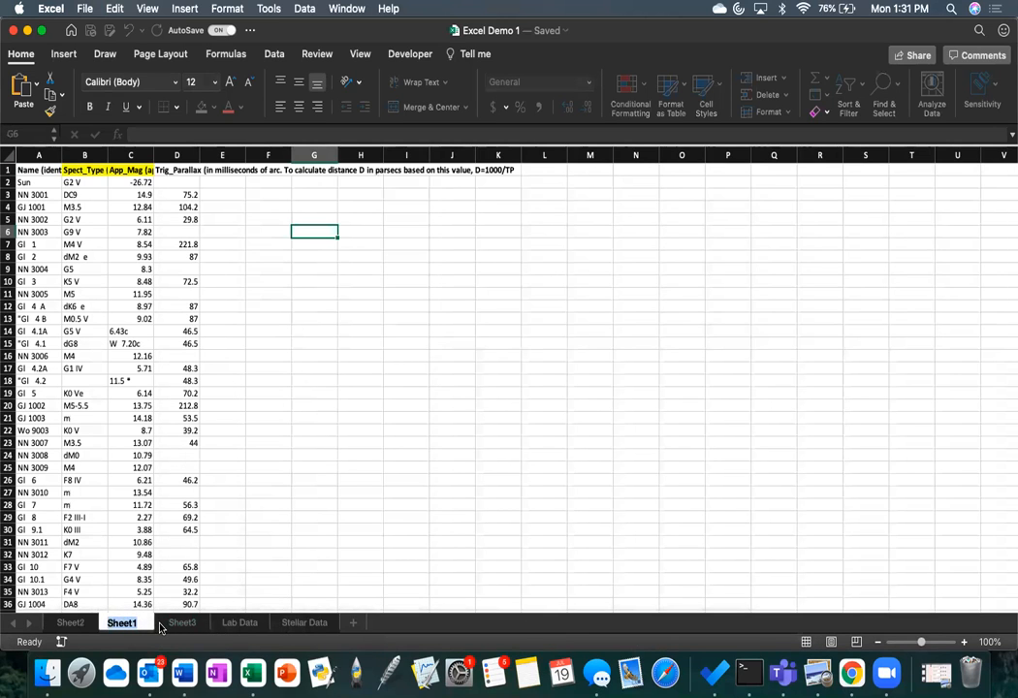
click(277, 390)
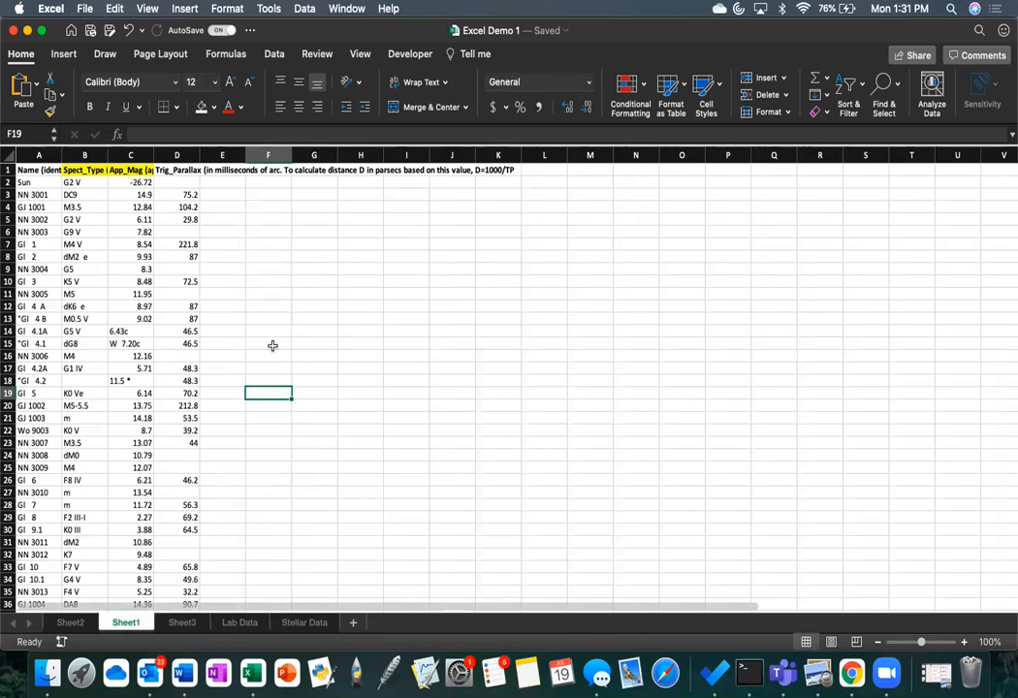
click(184, 190)
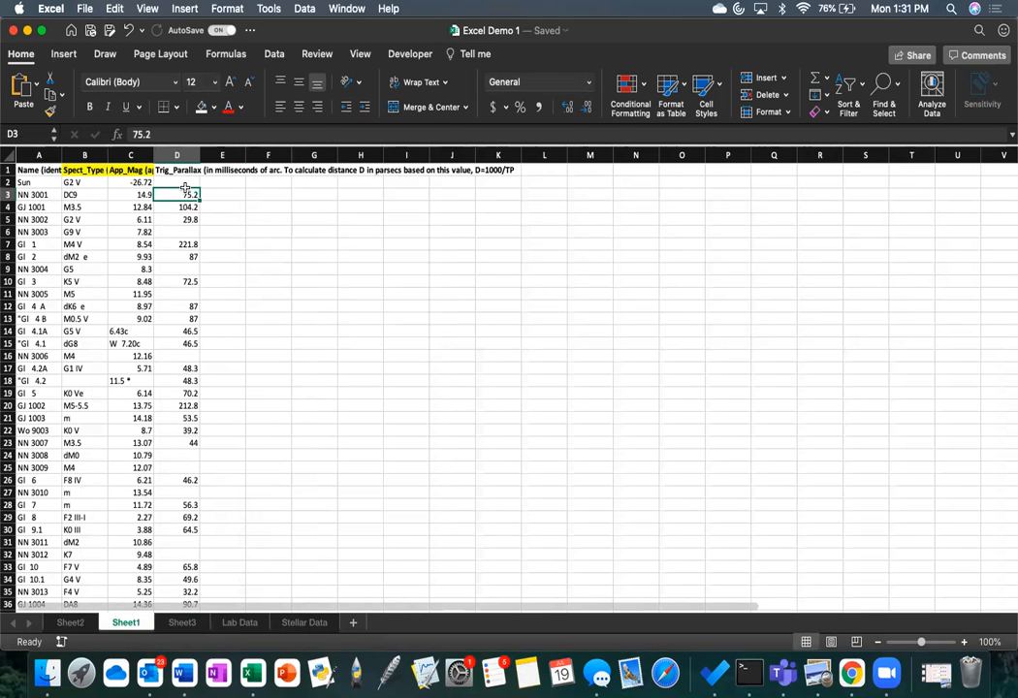
key(Up)
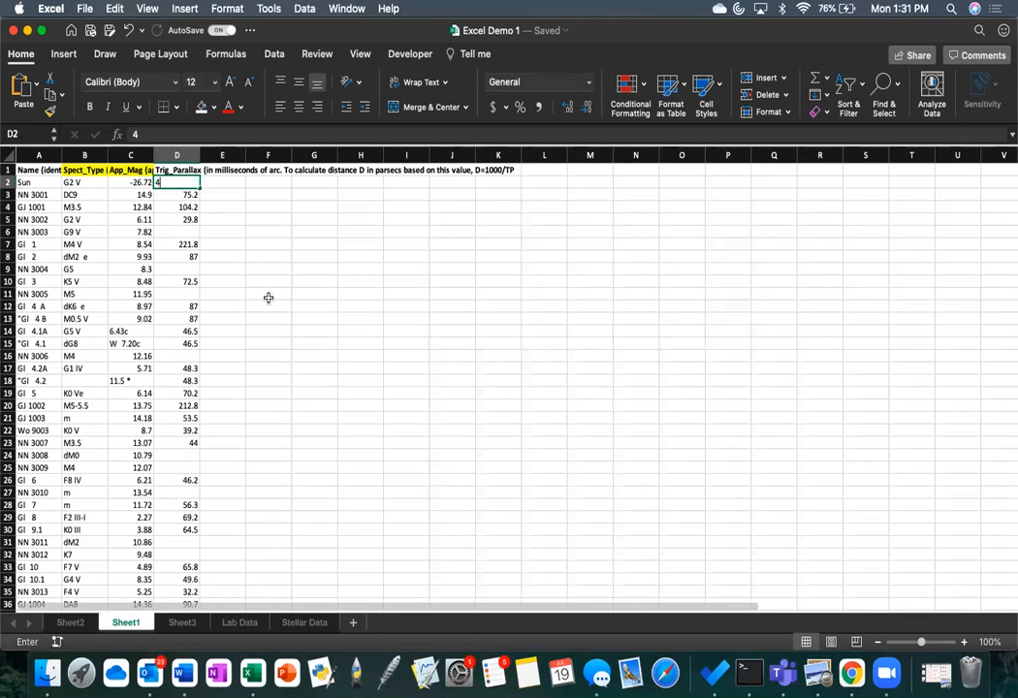
text(45)
key(Return)
Step: Fill the empty Trig_Parallax cells on Sheet1 with 20 in D6 and 19 in D9
click(178, 230)
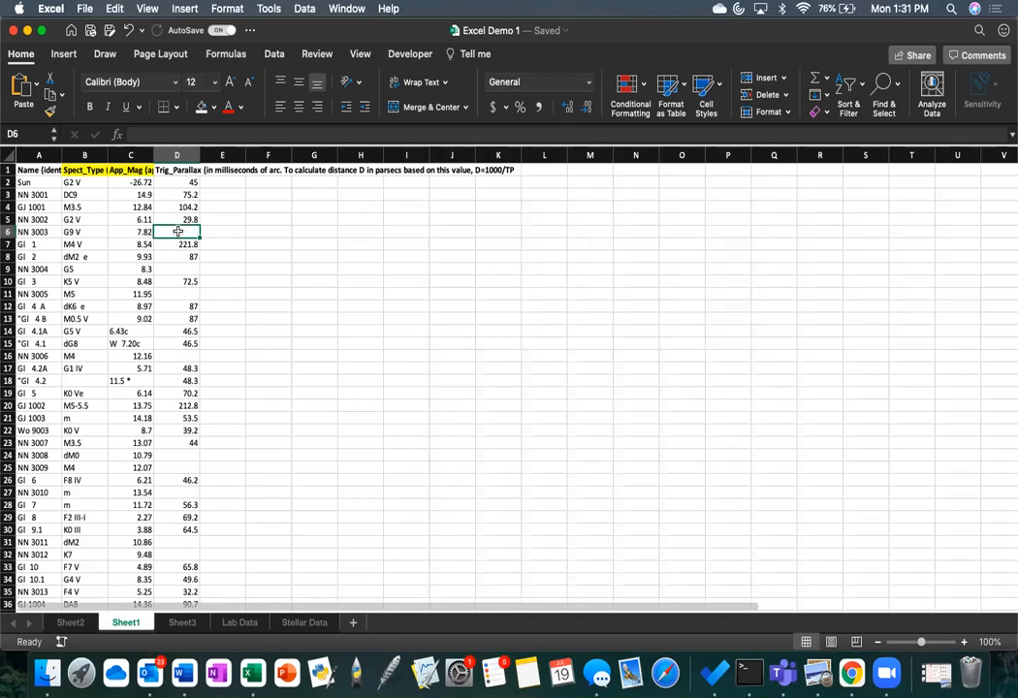
text(20)
key(Return)
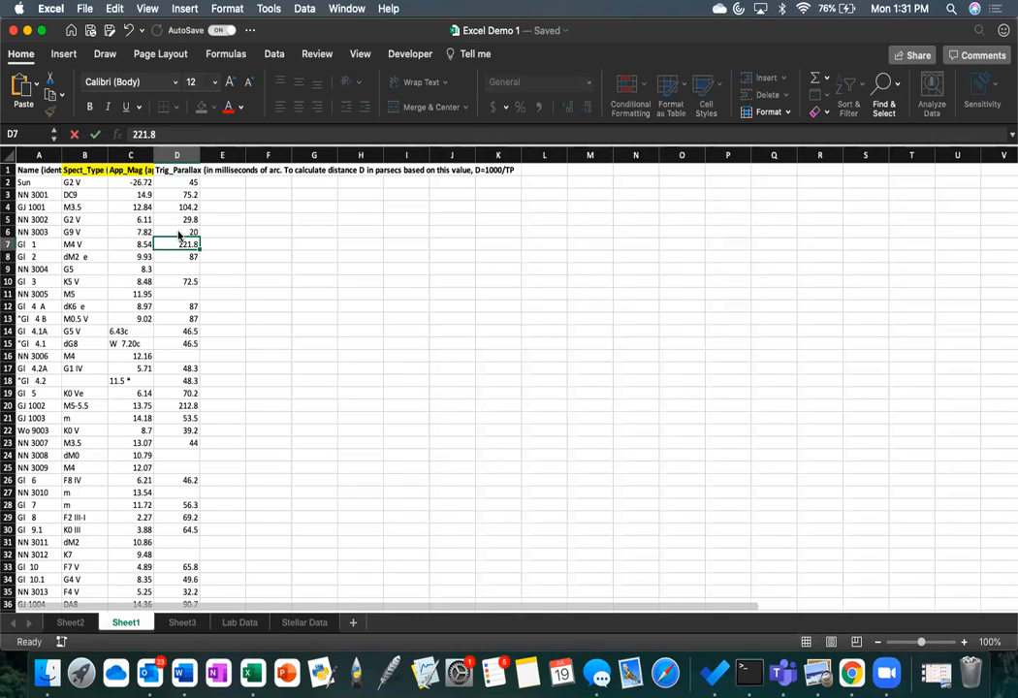
click(186, 268)
text(19)
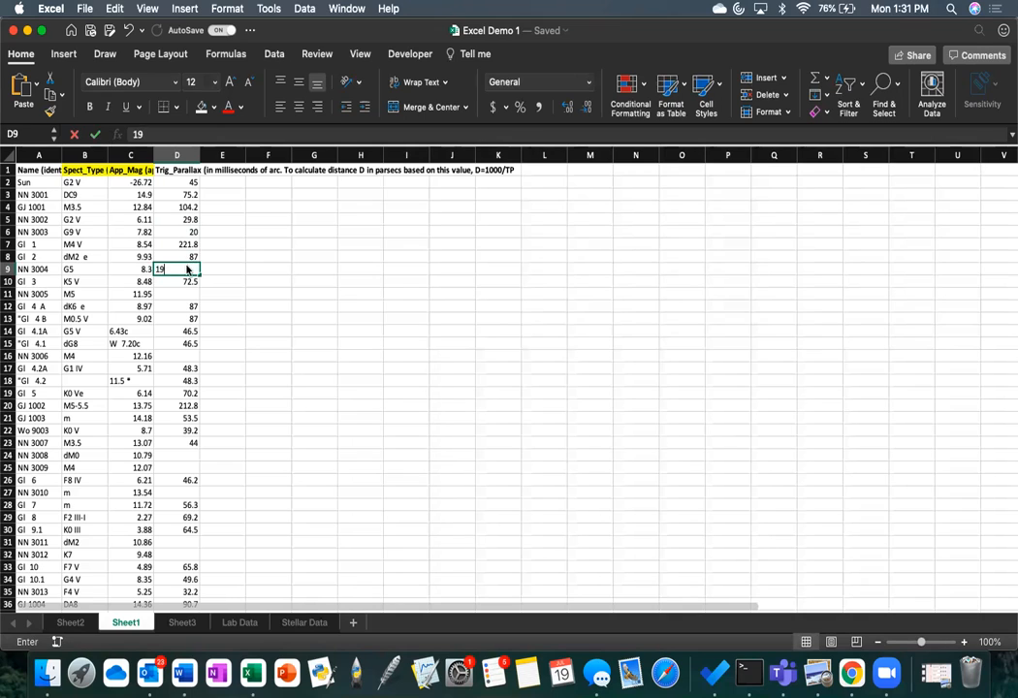
key(Return)
click(229, 296)
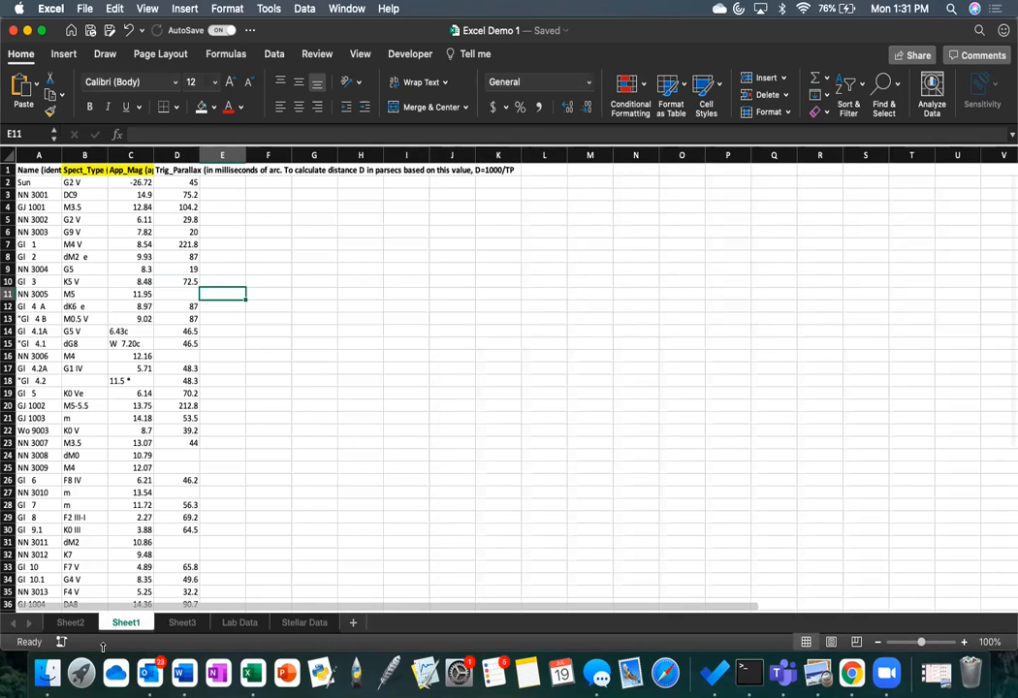
Step: Start a text data import on Sheet3 using PressureSensor.txt from the MoS Tests folder inside DAAD
click(183, 625)
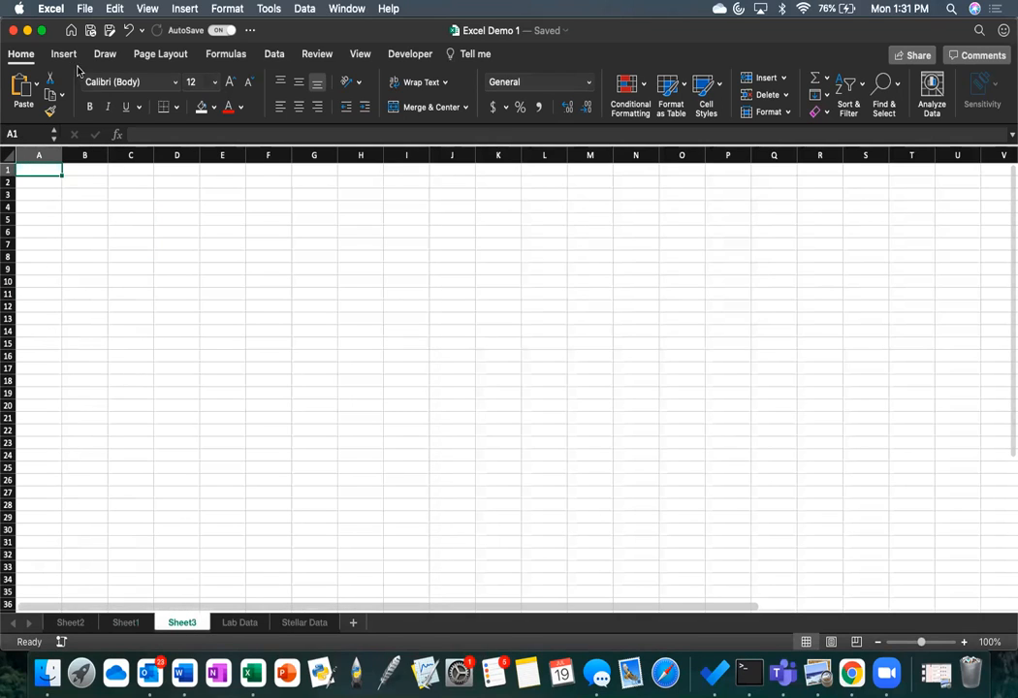
click(274, 56)
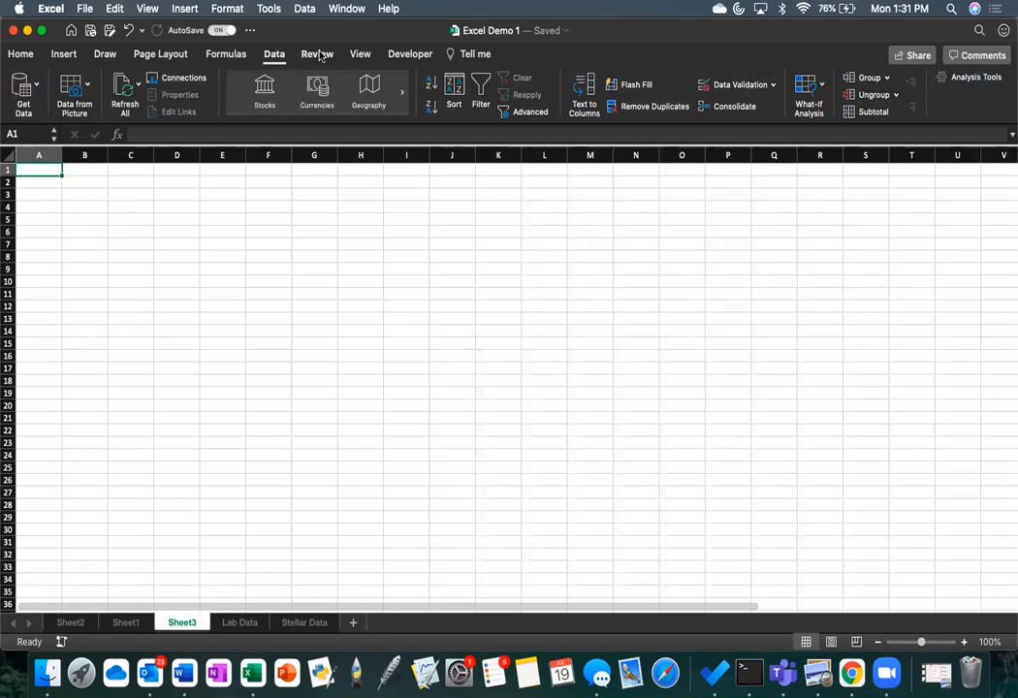
click(29, 95)
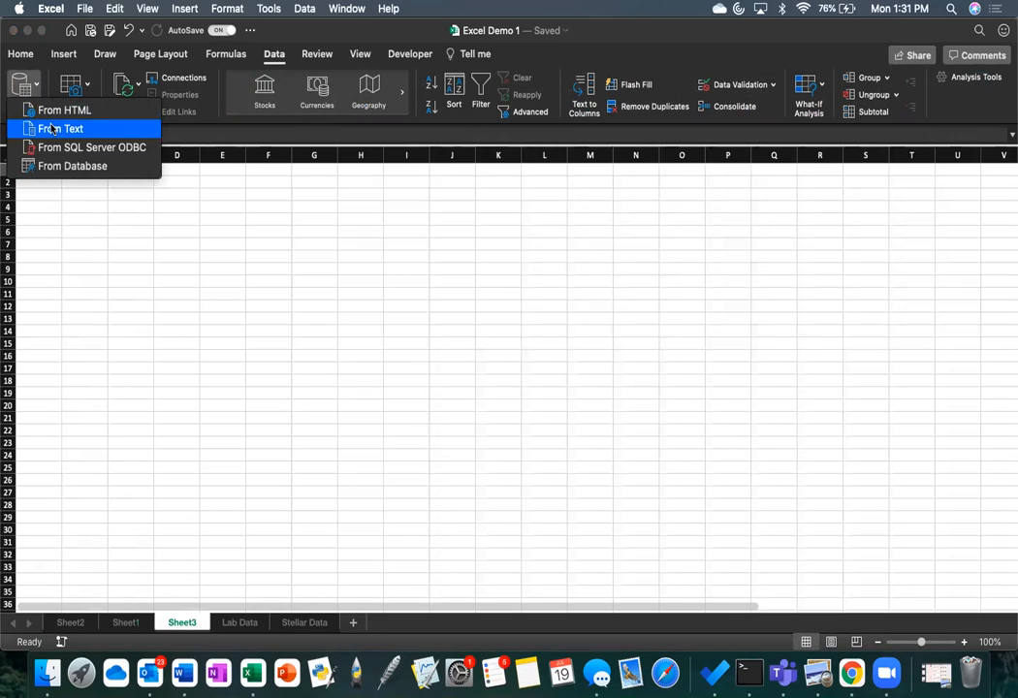
click(52, 129)
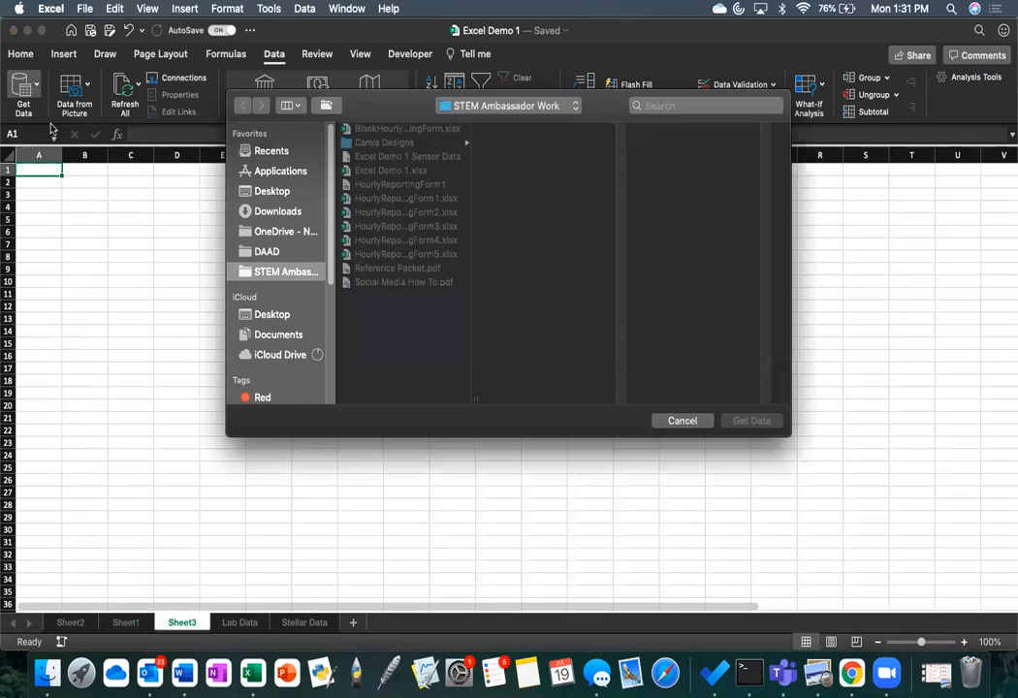
click(277, 254)
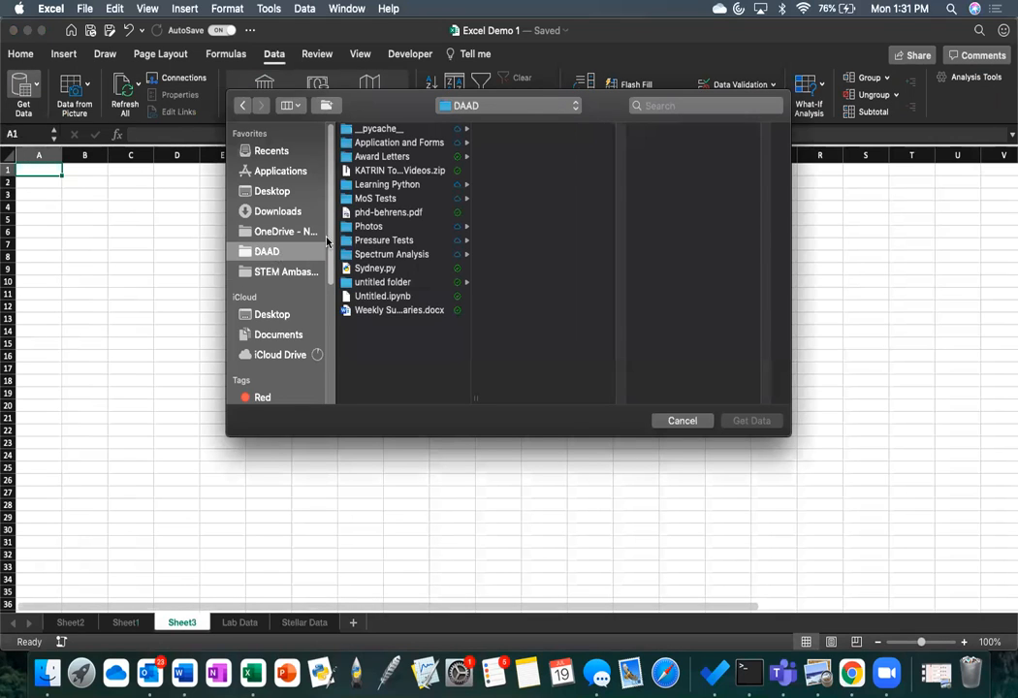
click(380, 199)
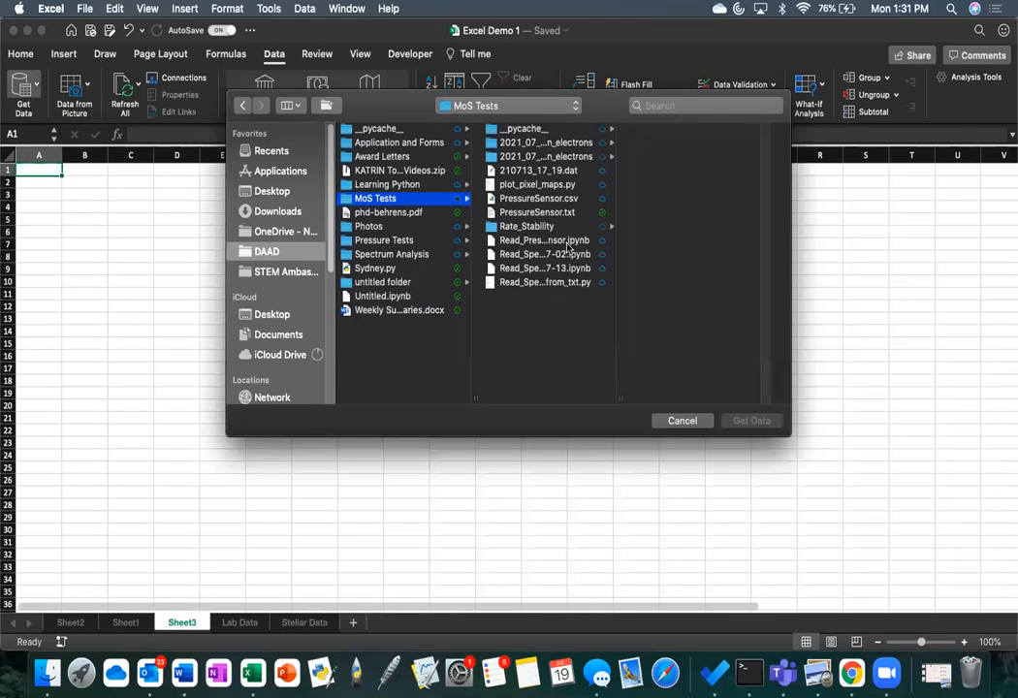
click(571, 214)
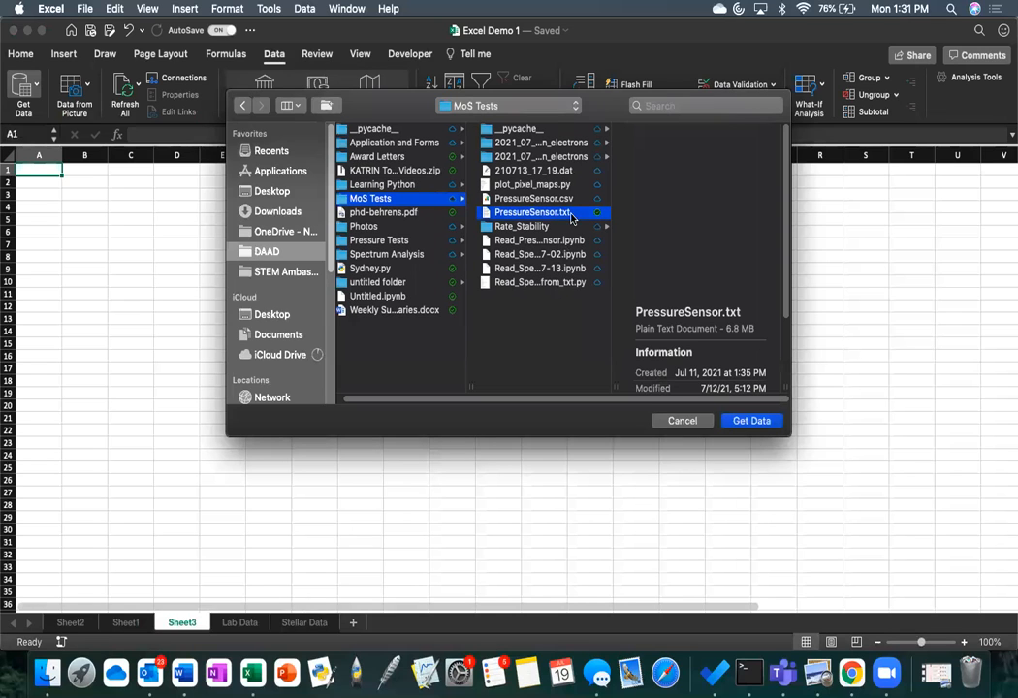
scroll(703, 217, down, 5)
scroll(703, 217, down, 5)
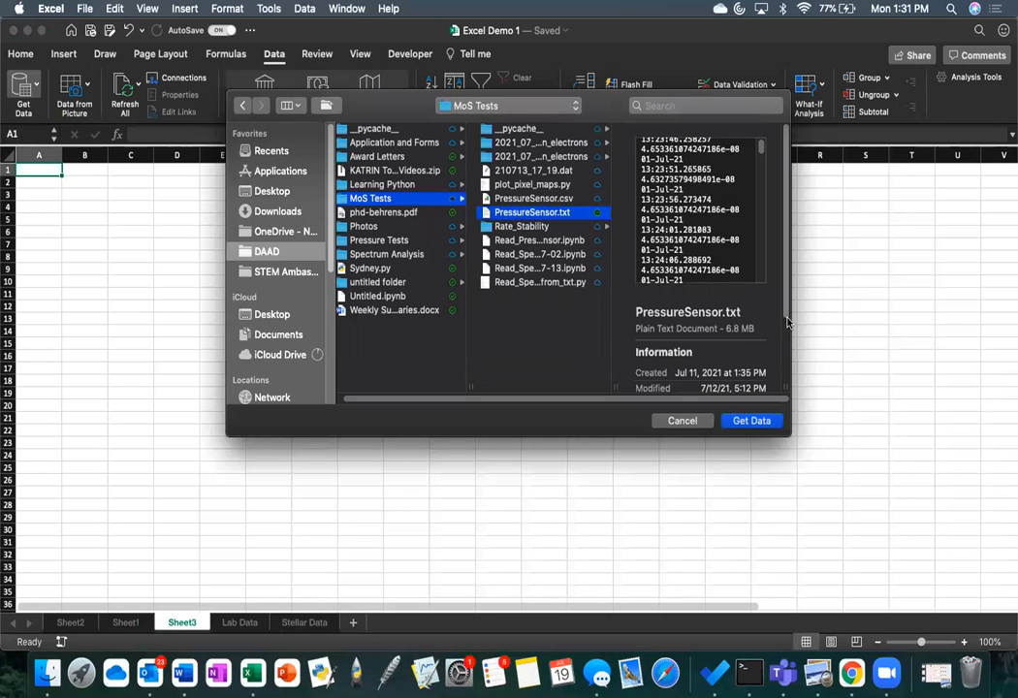
click(752, 421)
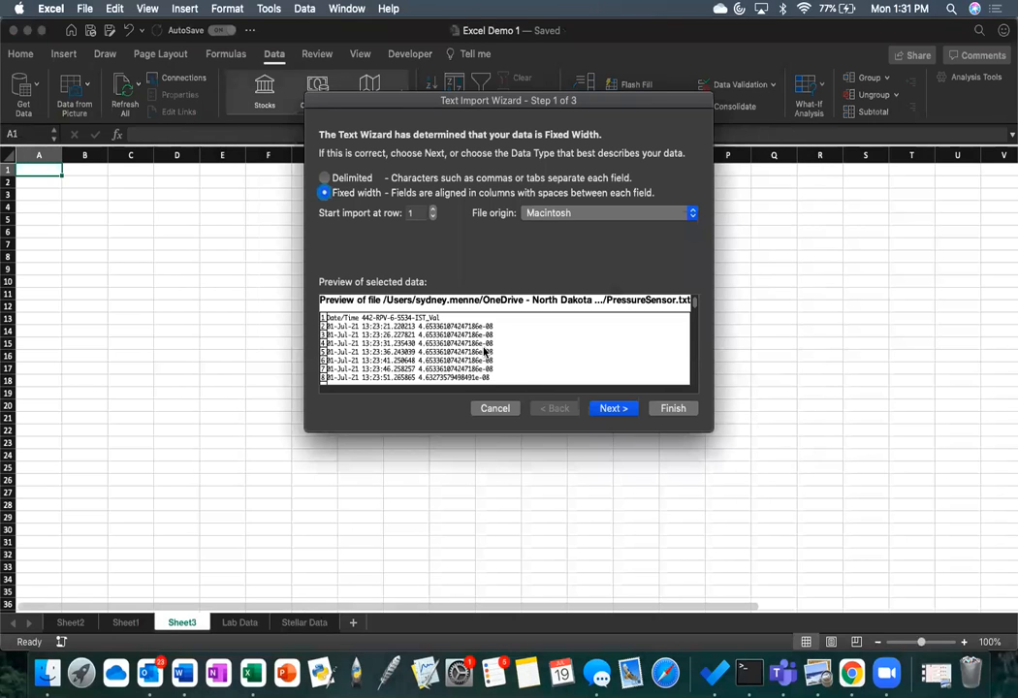
Step: Examine the import preview of PressureSensor.txt to see how its date, time and value fields are aligned
scroll(407, 352, up, 2)
scroll(342, 353, down, 3)
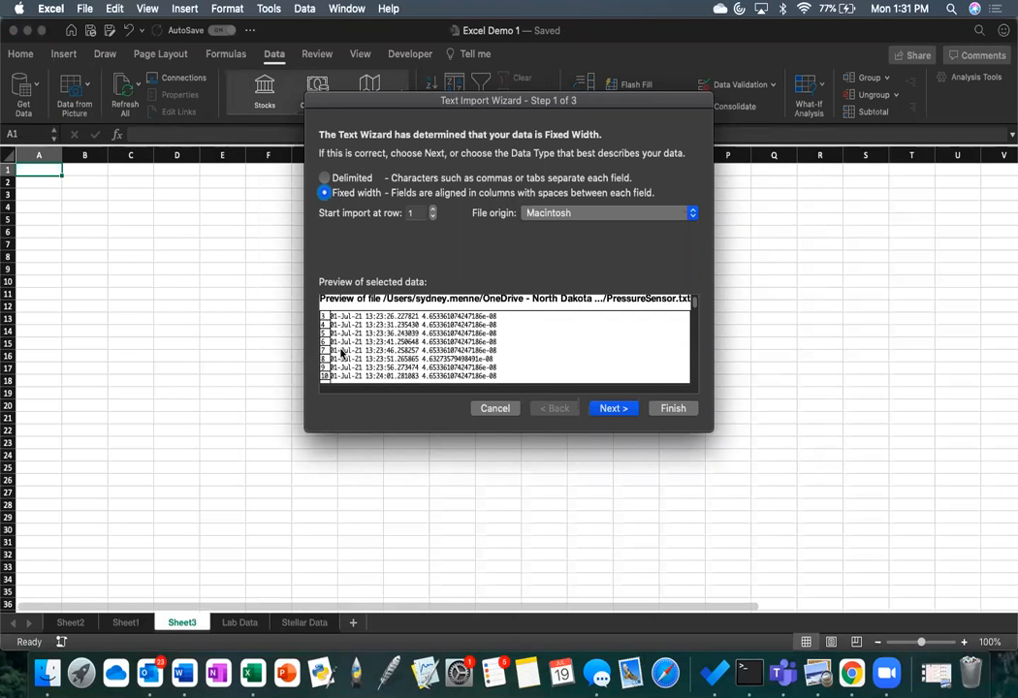
scroll(341, 353, down, 1)
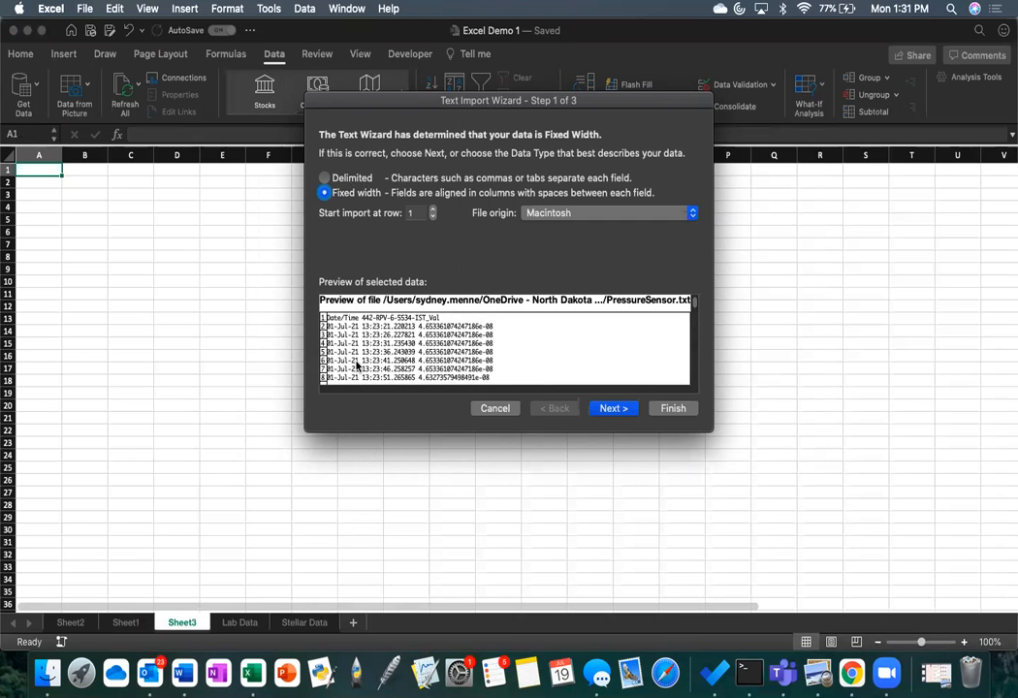
scroll(357, 366, down, 20)
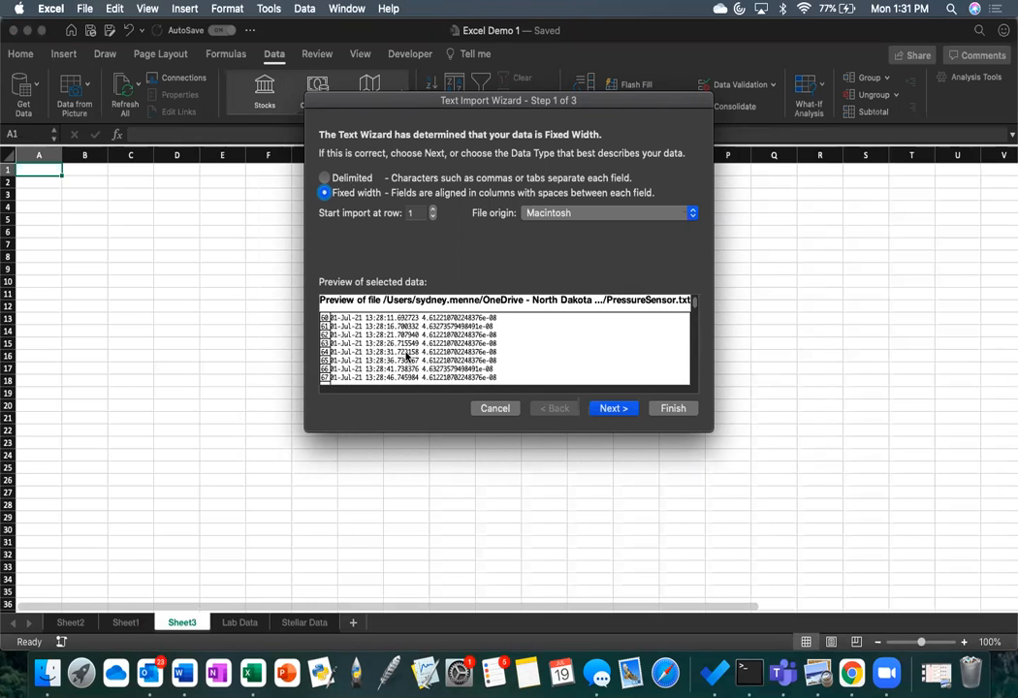
scroll(407, 349, up, 8)
scroll(434, 337, up, 7)
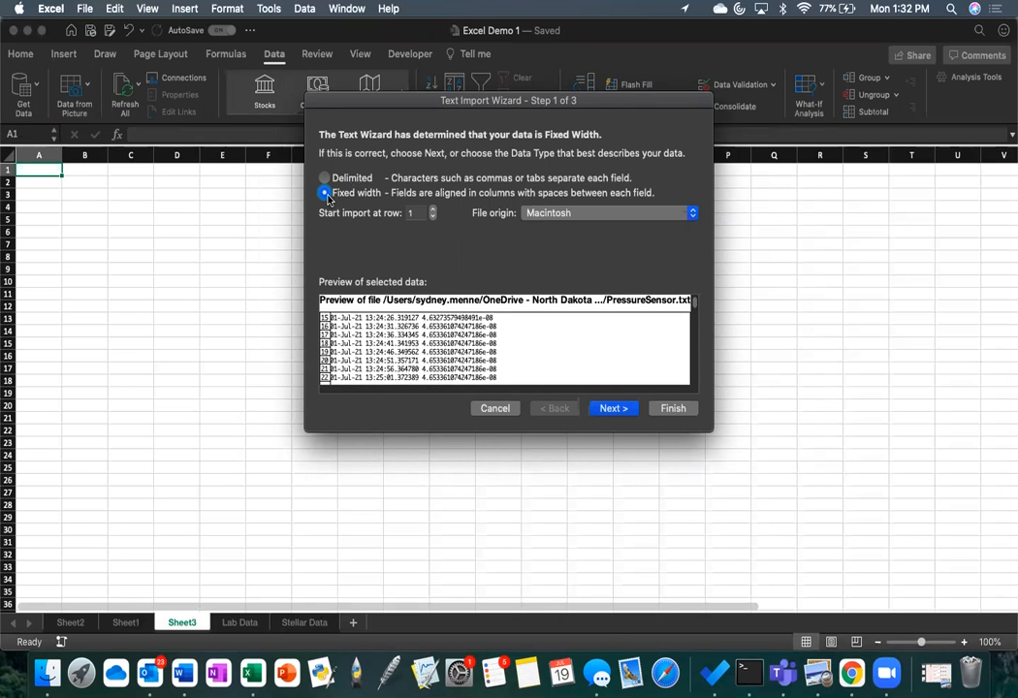
scroll(402, 327, up, 5)
scroll(400, 330, down, 1)
scroll(465, 349, down, 1)
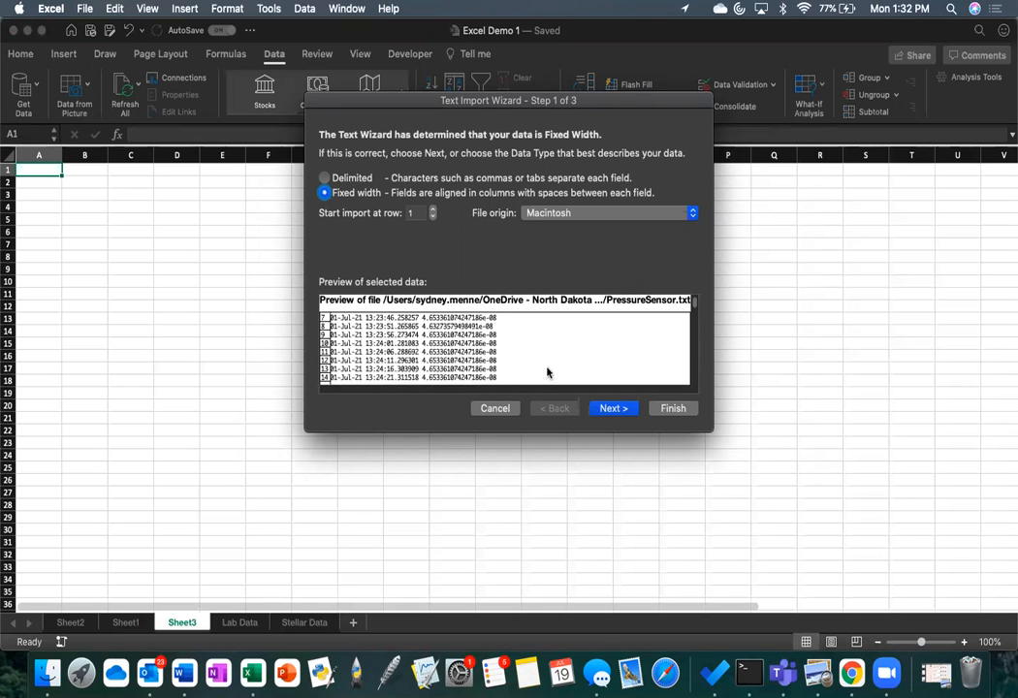
Step: Accept the fixed-width column breaks, set the first column's data format to Date MDY, keep the other two as General and finish the wizard
click(610, 408)
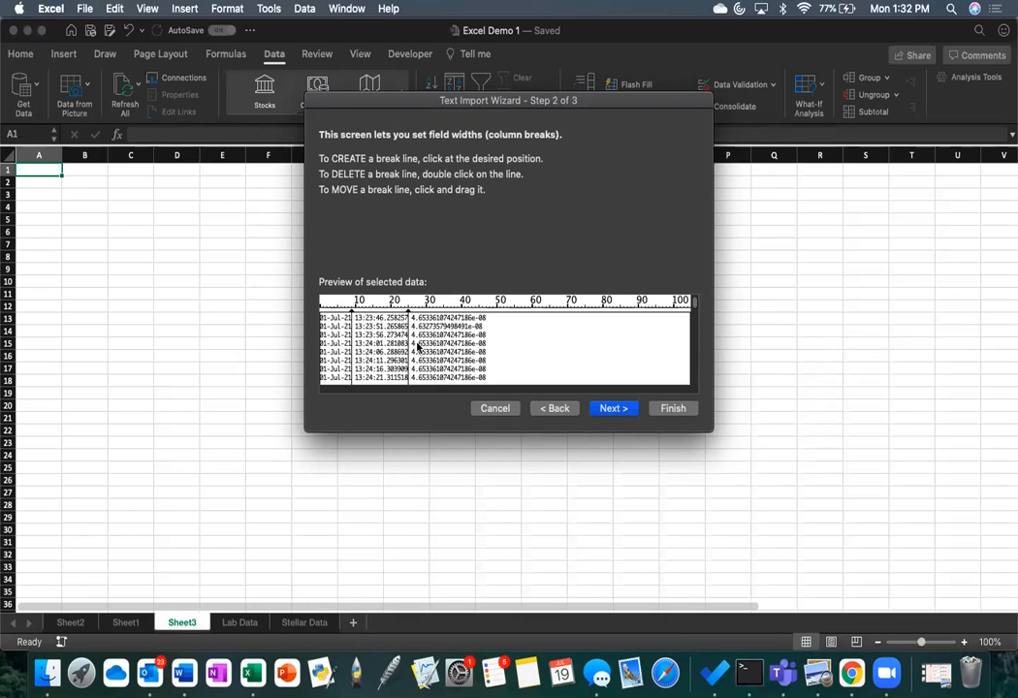
click(613, 409)
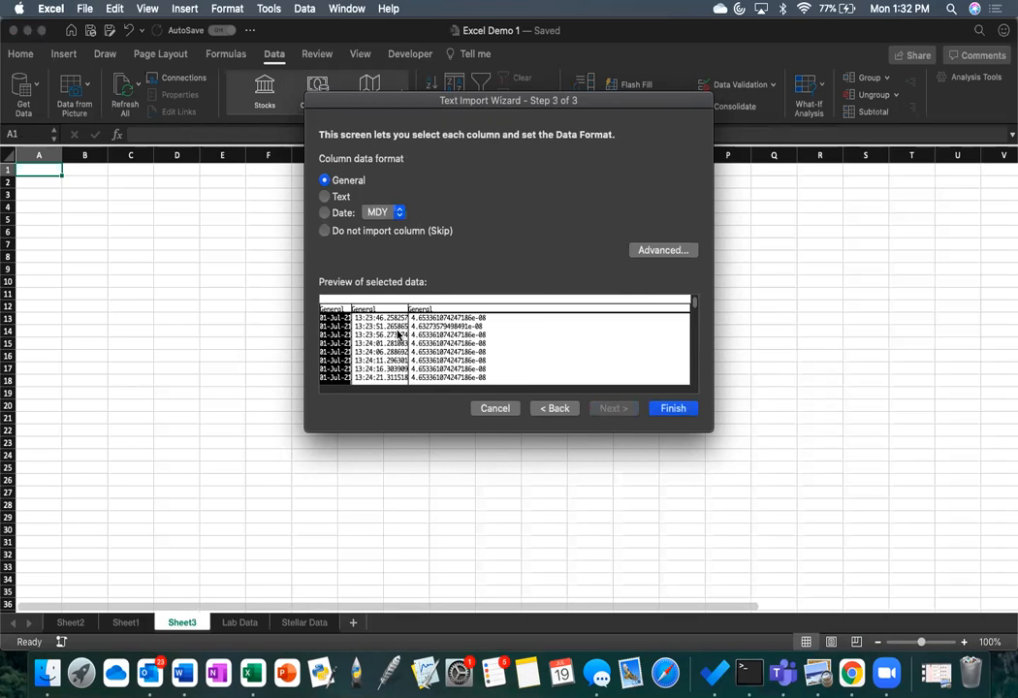
click(343, 213)
click(361, 355)
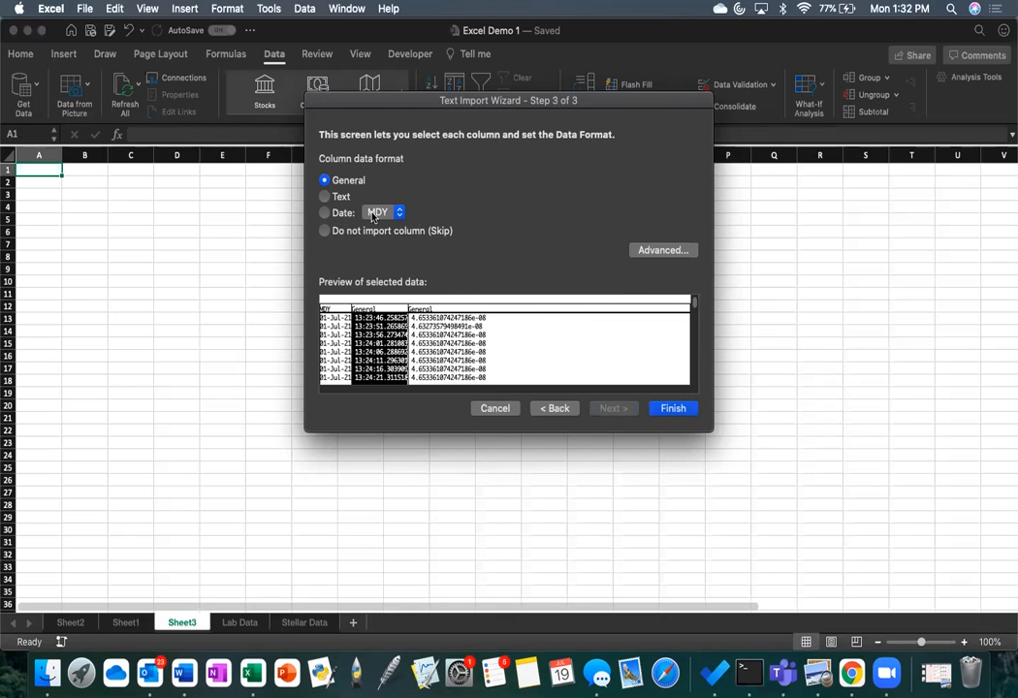
click(443, 336)
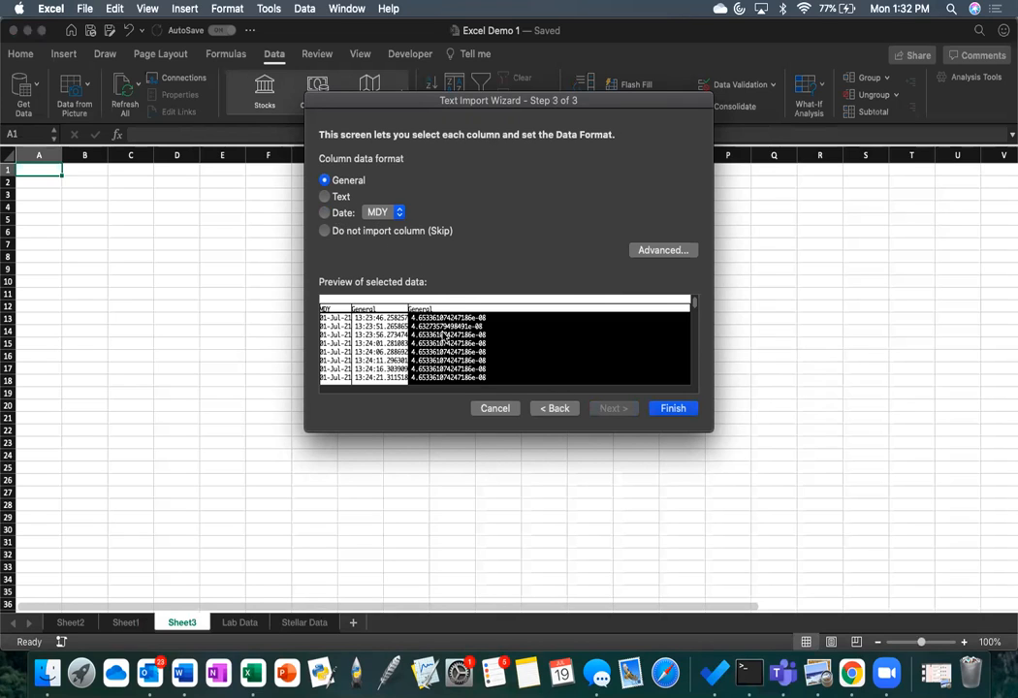
click(672, 409)
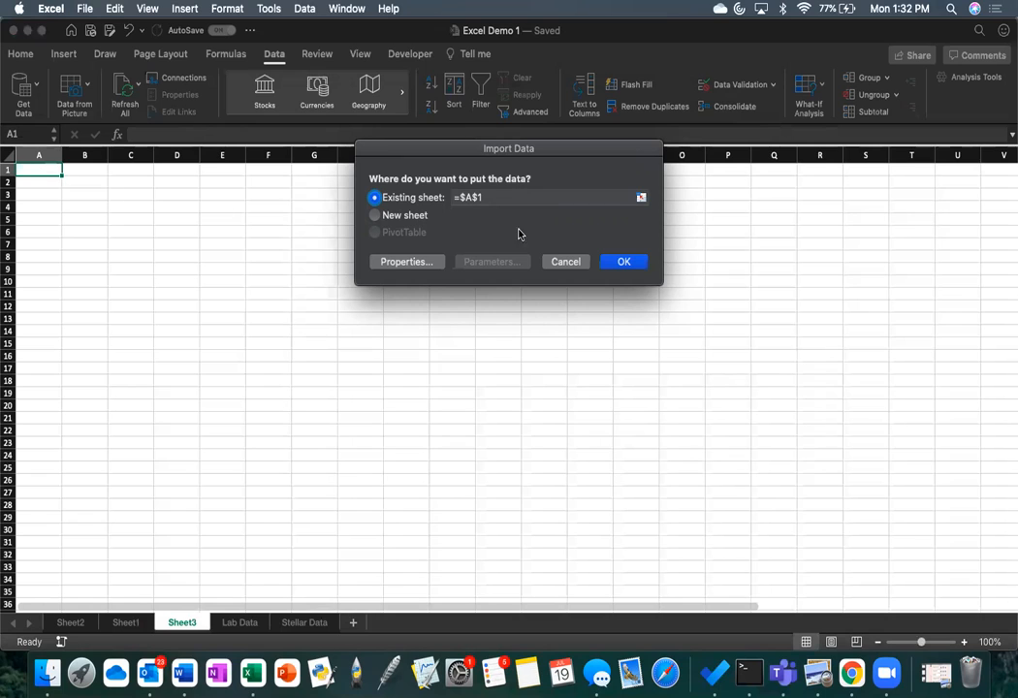
Step: Place the imported data on the existing sheet starting at cell =$A$2
click(494, 197)
key(BackSpace)
text(2)
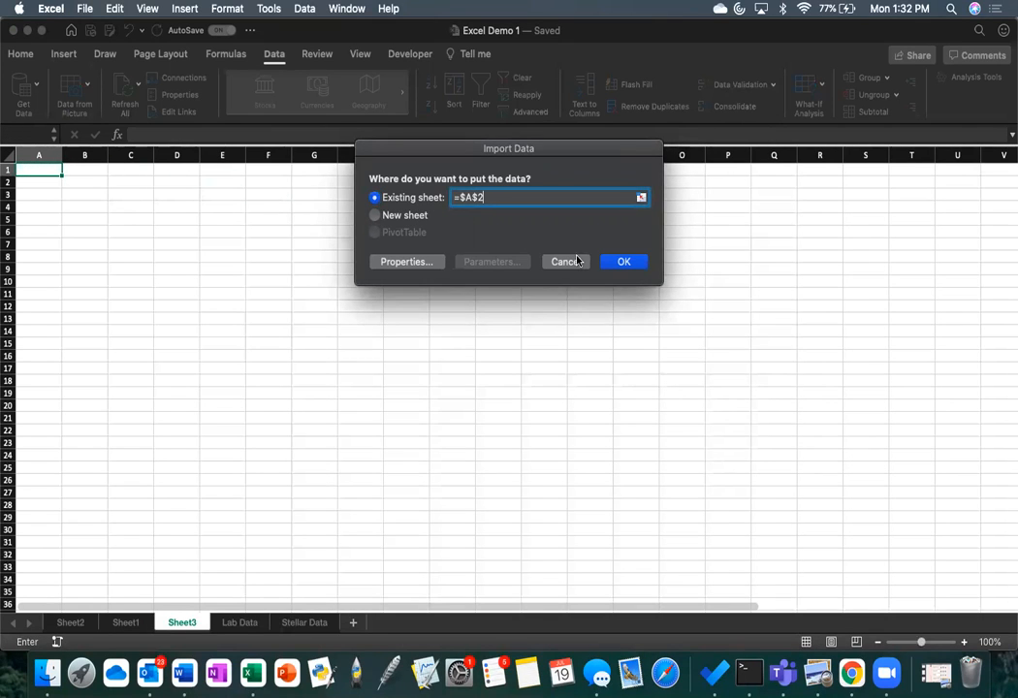
click(636, 262)
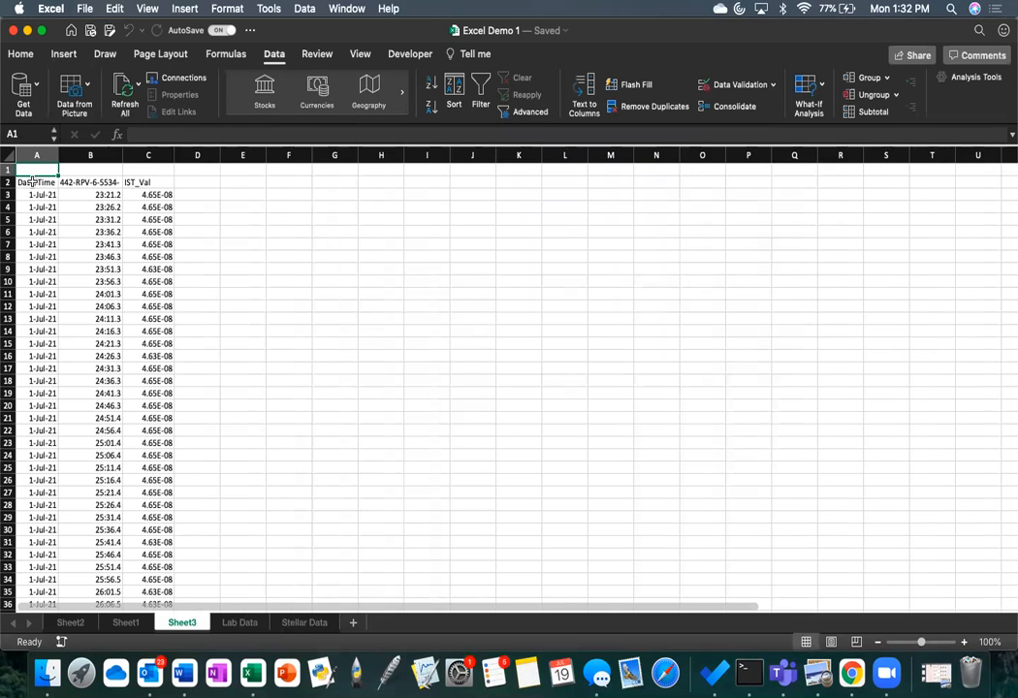
Step: Check the imported date, time and IST_Val entries on Sheet3 and widen column C
click(33, 182)
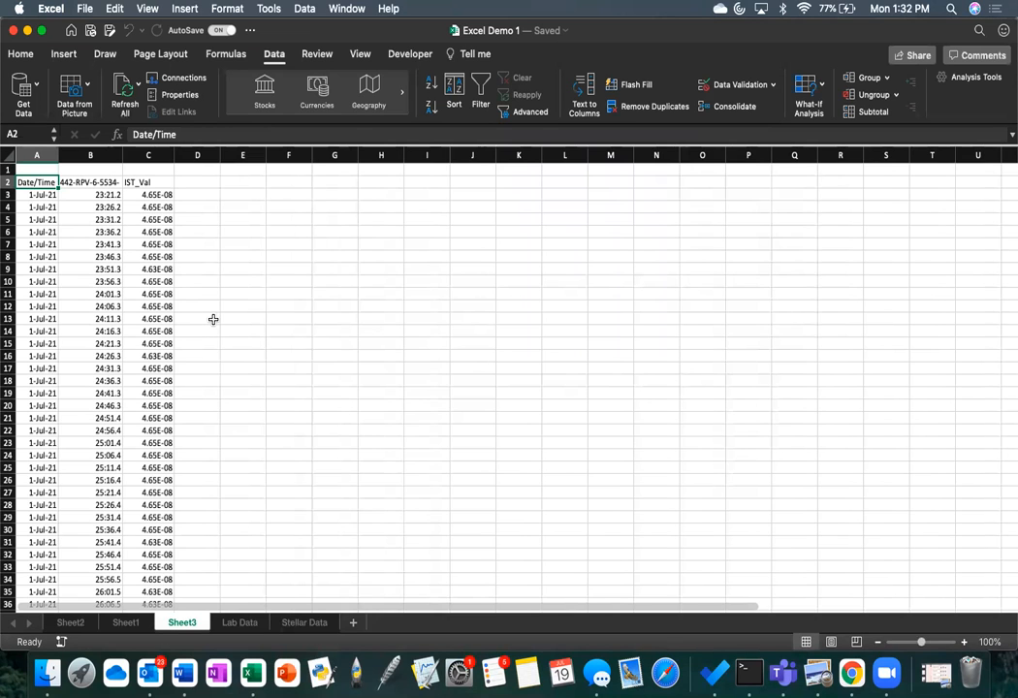
scroll(213, 318, down, 7)
scroll(214, 319, up, 7)
click(55, 247)
click(89, 244)
click(158, 295)
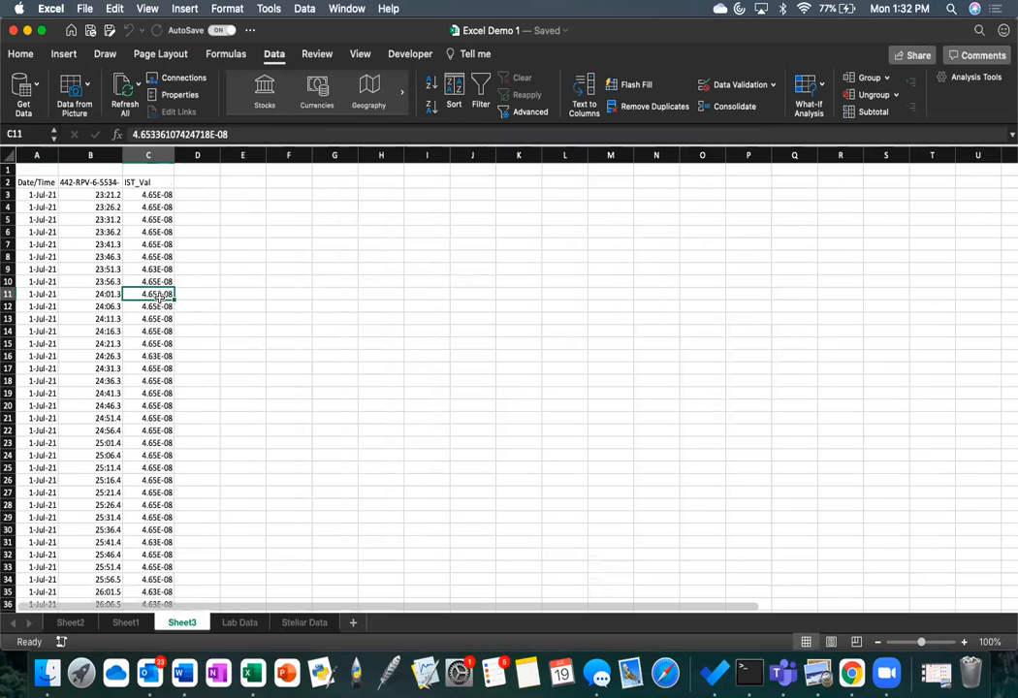
drag(174, 155, 225, 156)
scroll(280, 391, down, 20)
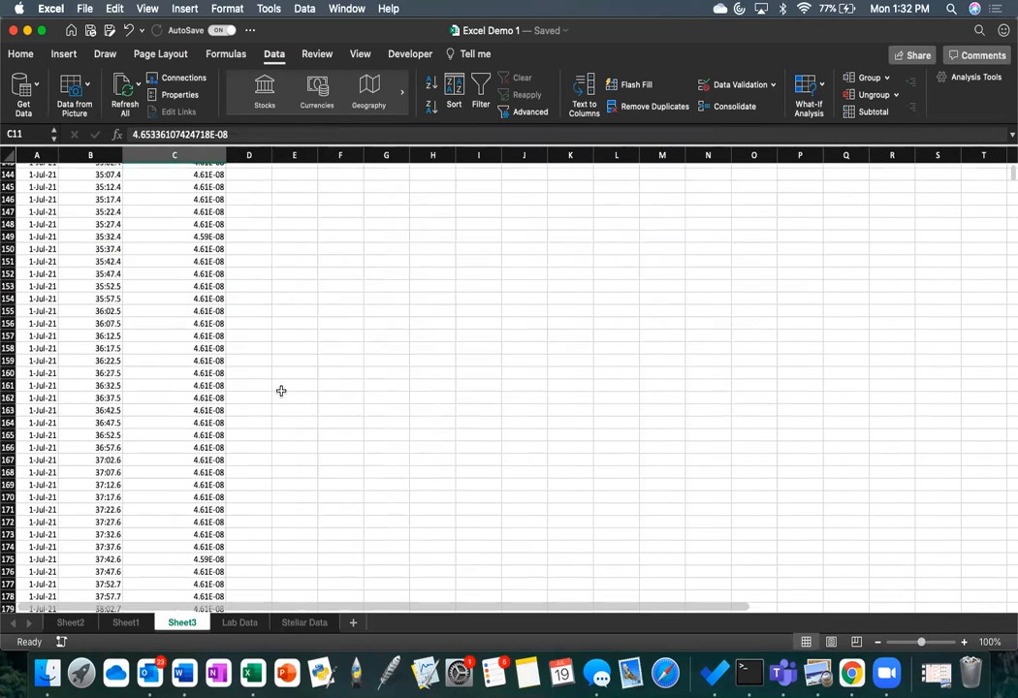
scroll(280, 390, up, 20)
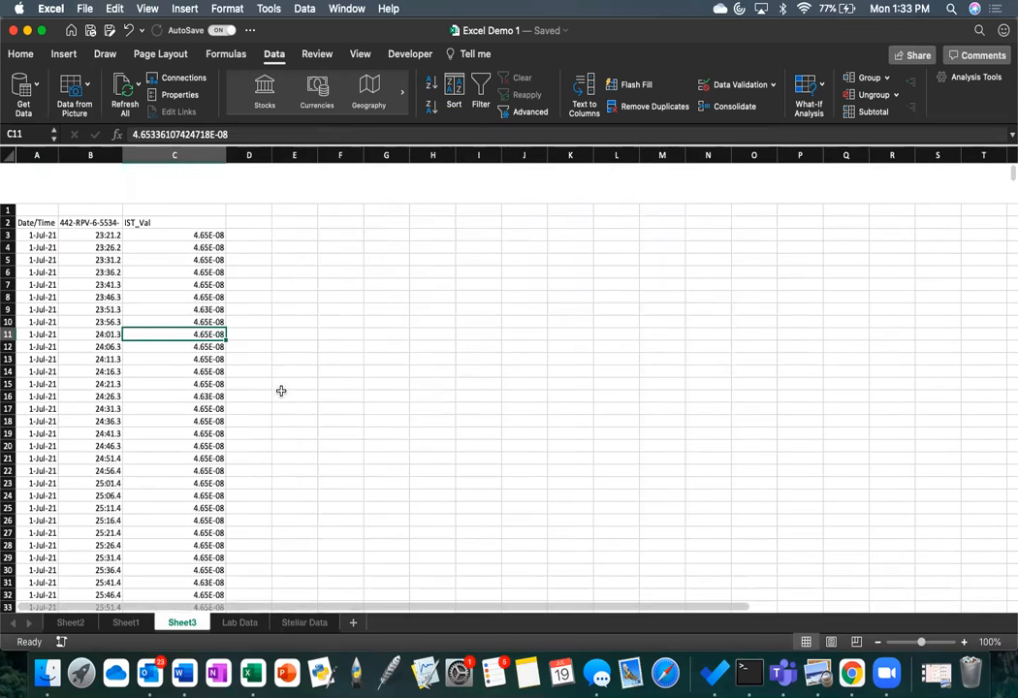
Step: Open the Lab Data sheet and select cell D5 in the Part I Peak Energy column
click(236, 622)
scroll(232, 271, down, 1)
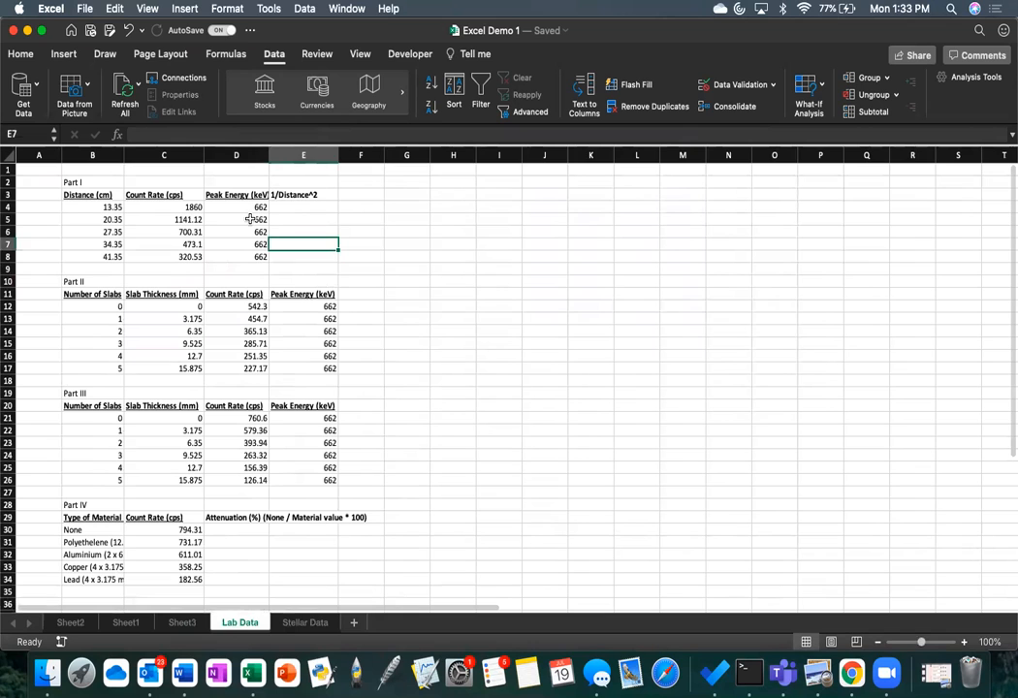
click(247, 219)
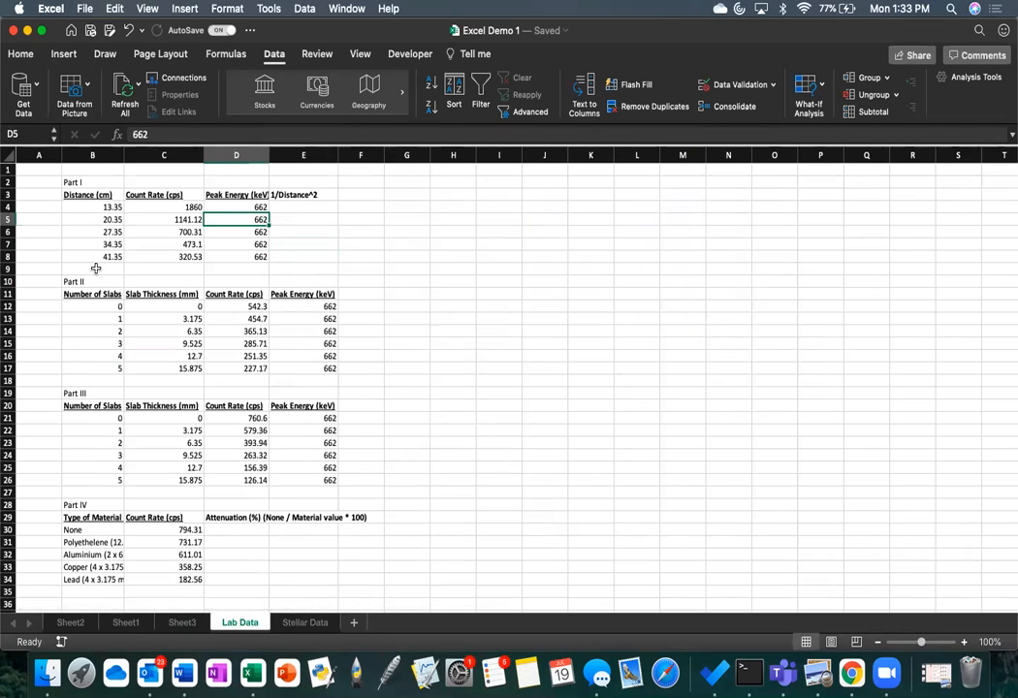
Step: Merge and center the empty cells B9:E9 between the Part I and Part II tables
scroll(177, 268, down, 3)
scroll(193, 268, up, 3)
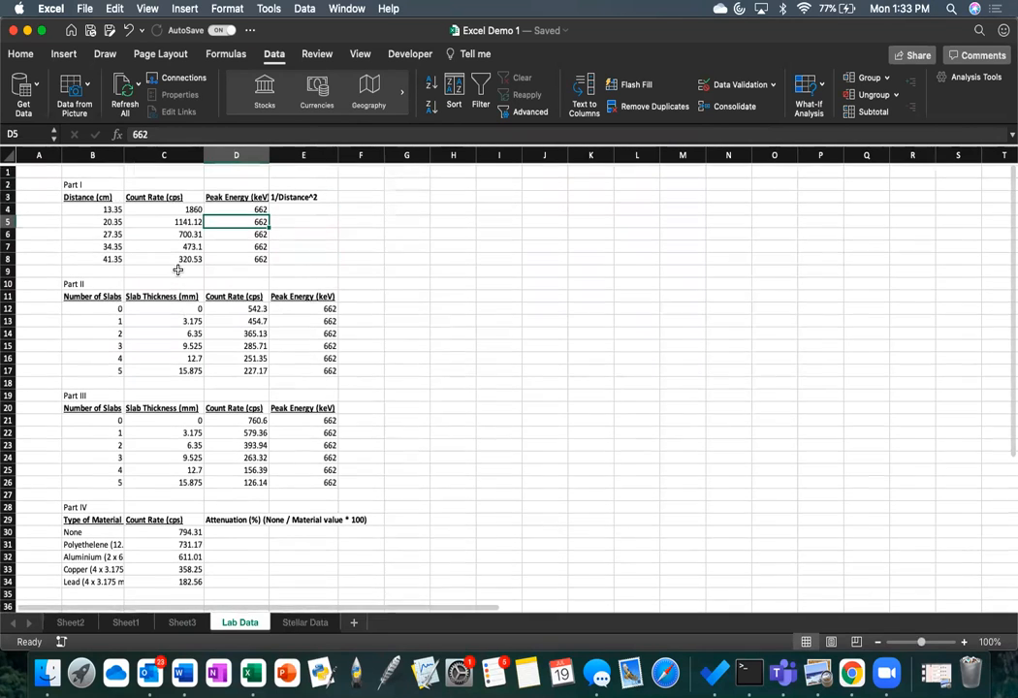
drag(279, 268, 88, 268)
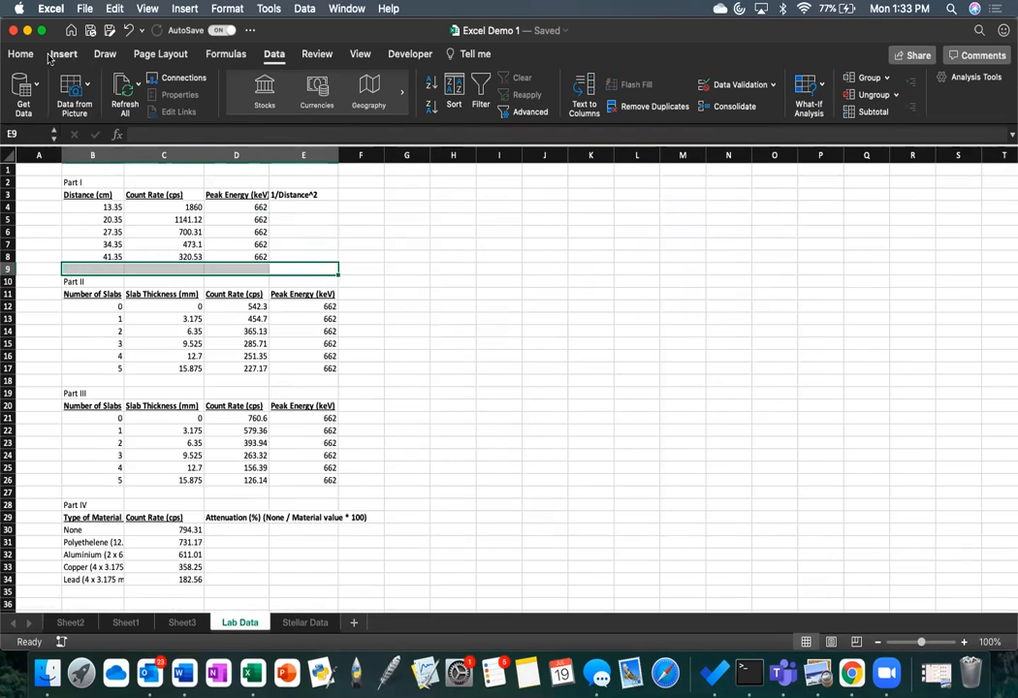
click(32, 55)
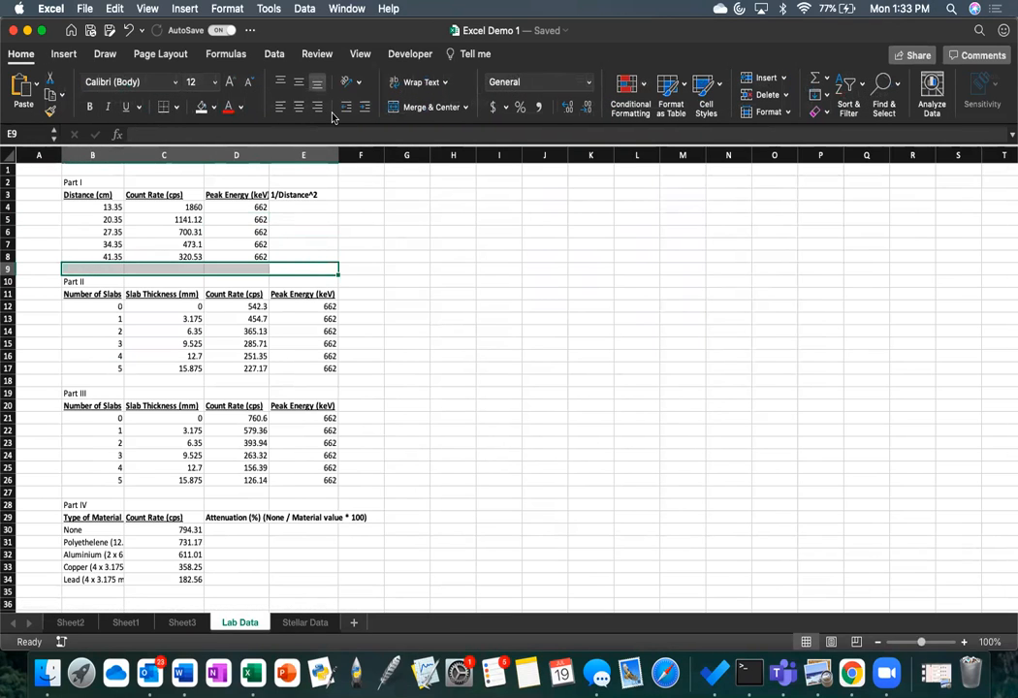
click(449, 110)
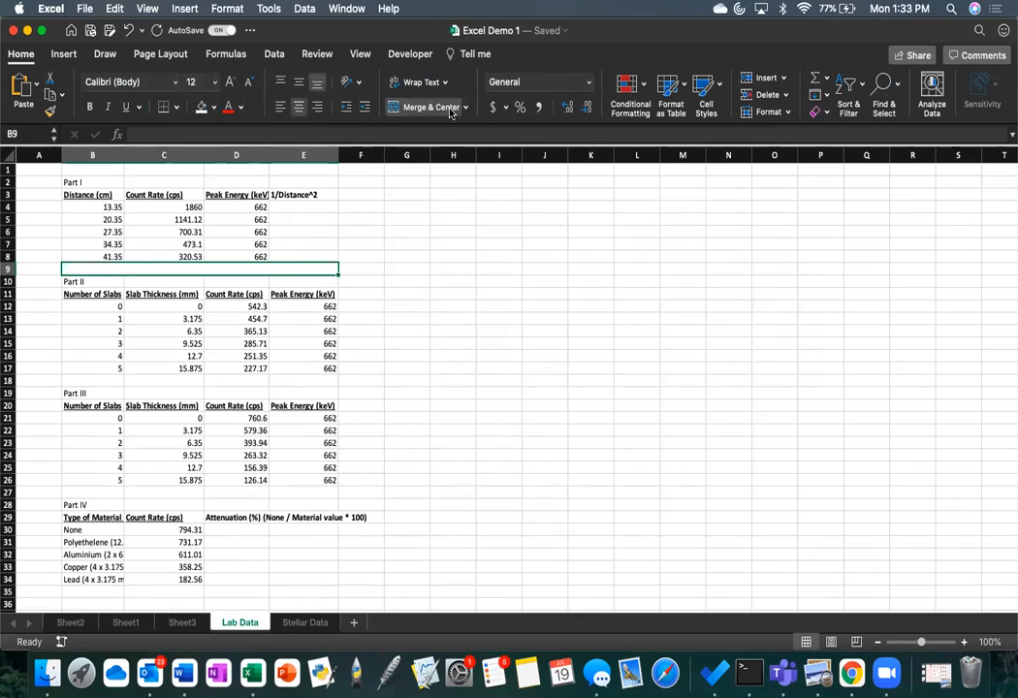
Step: Add a bottom border to the merged cell in row 9 to separate Part I from Part II
click(372, 269)
click(161, 270)
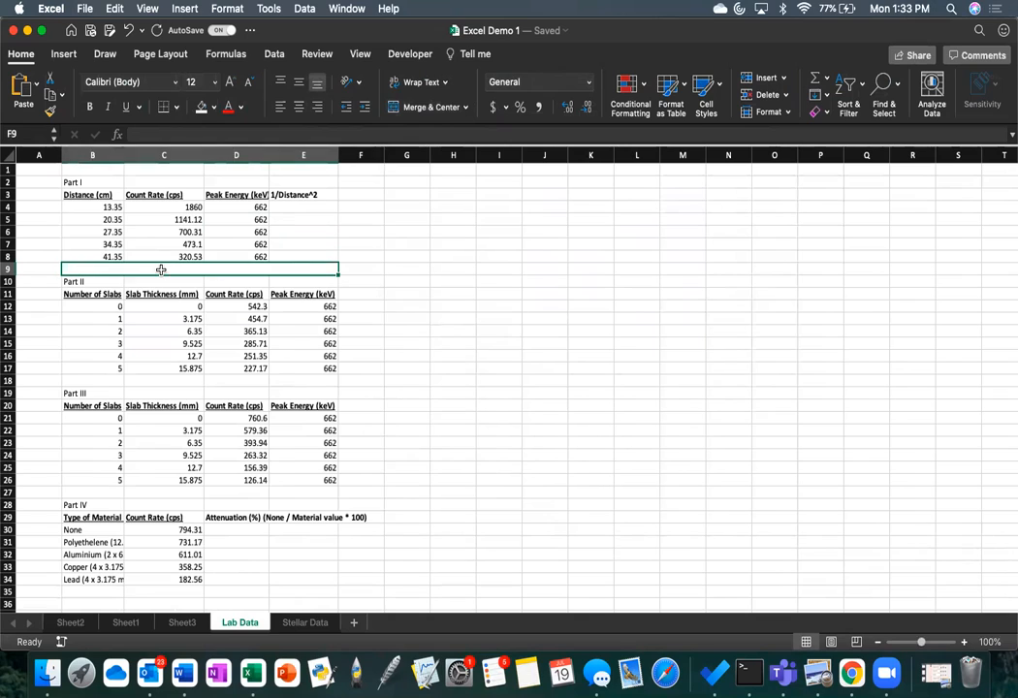
click(164, 114)
click(446, 278)
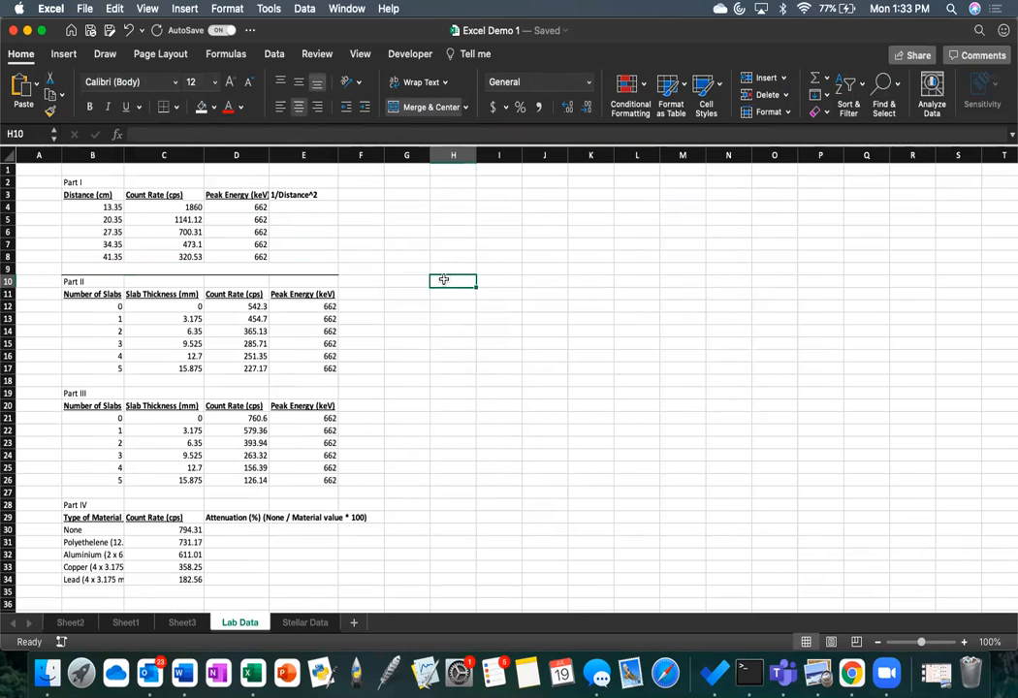
Step: Review the available border options and add a bottom border across B18:E18 between Part II and Part III
click(175, 107)
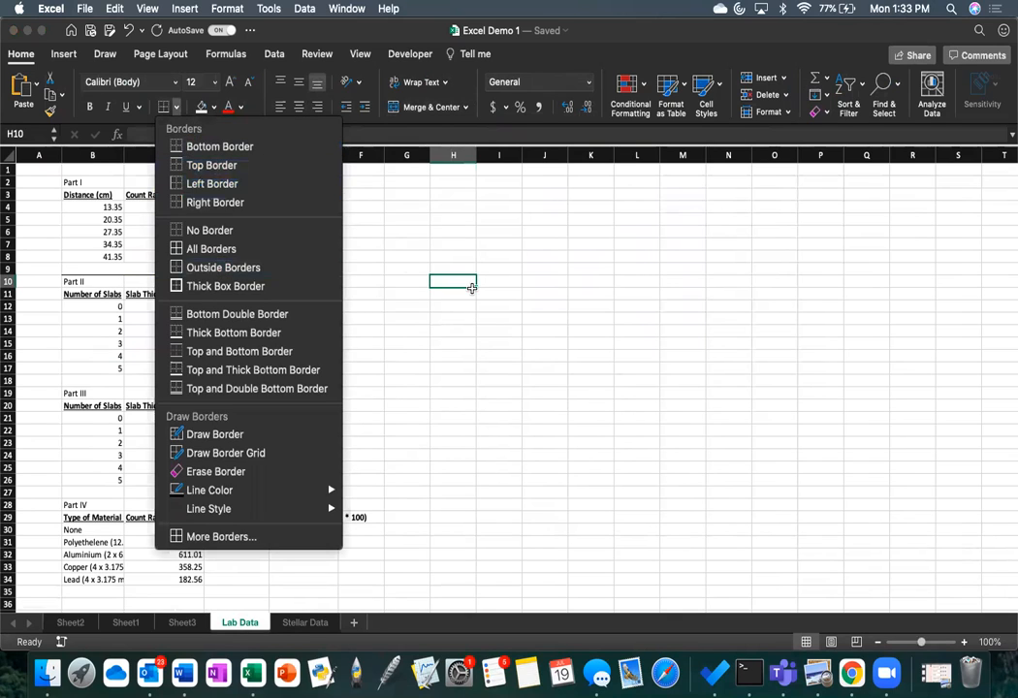
click(472, 288)
drag(95, 380, 289, 380)
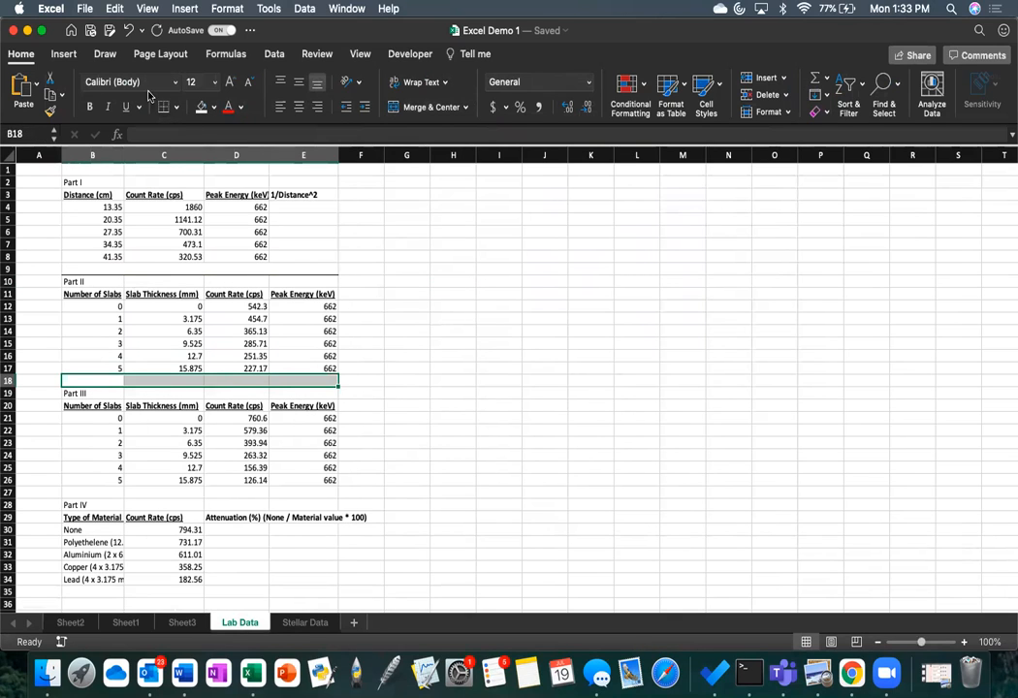
click(452, 399)
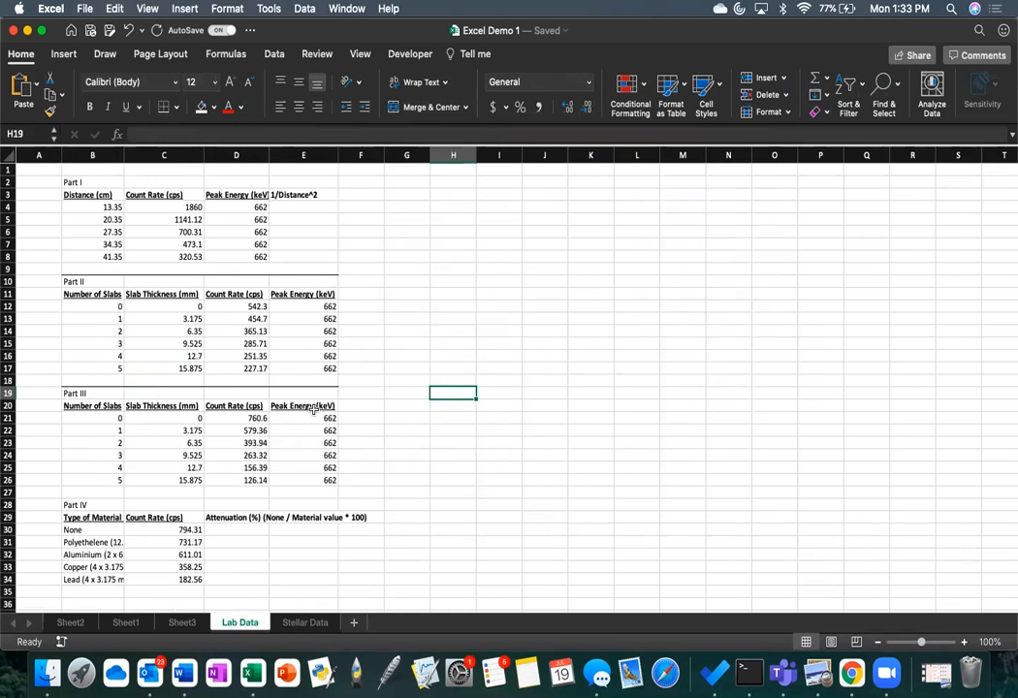
Step: Enter the formula =1/B4 in cell E4 of the Part I 1/Distance^2 column
scroll(182, 498, up, 1)
scroll(244, 380, up, 1)
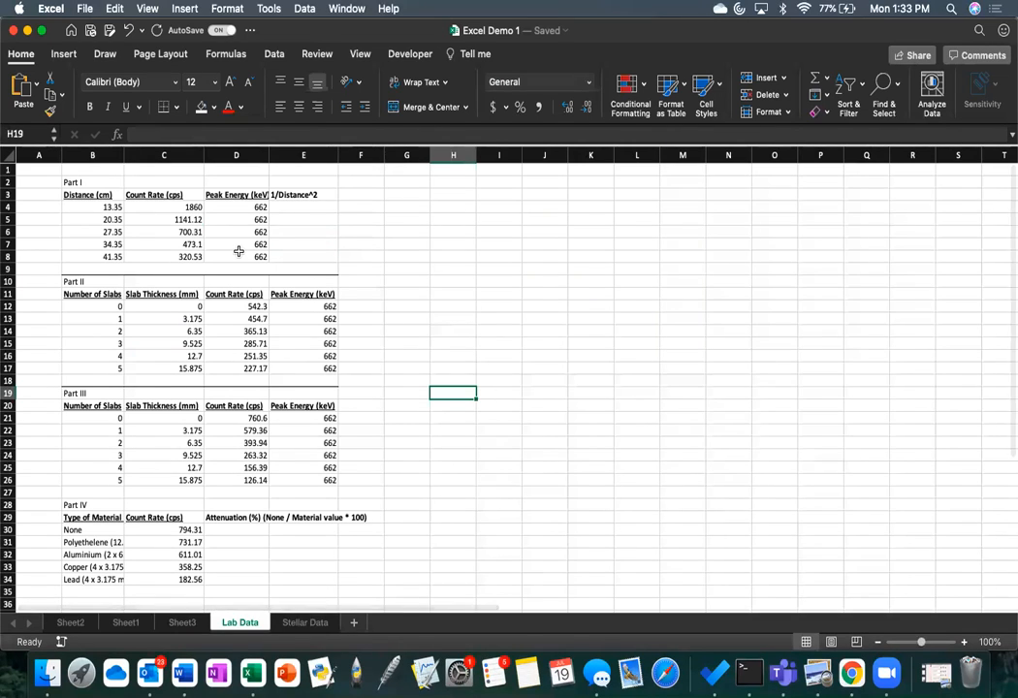
click(300, 207)
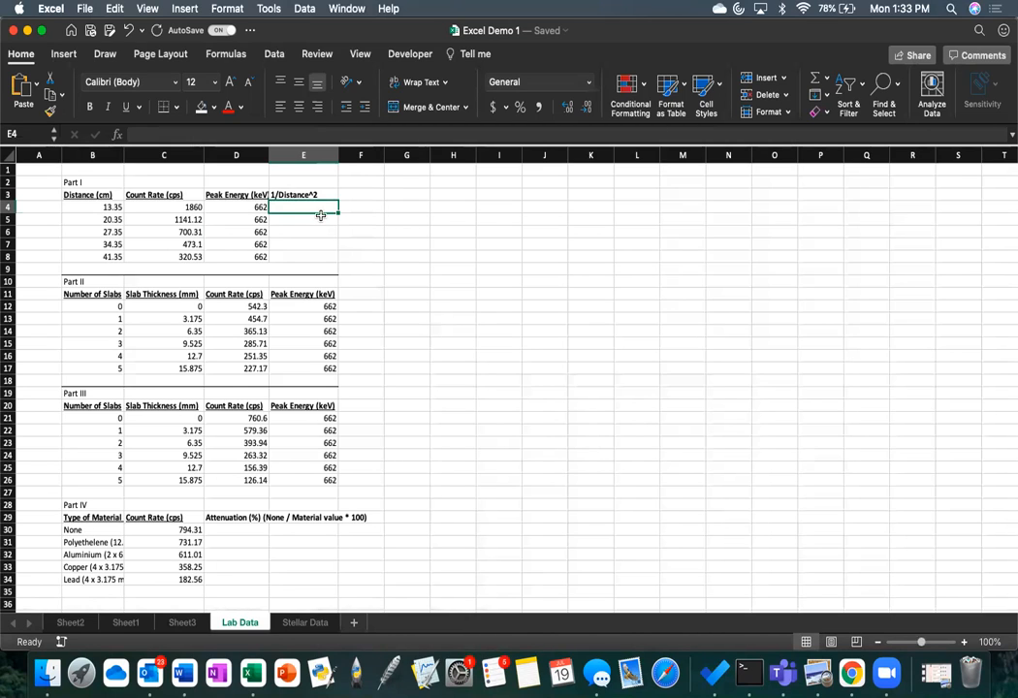
text(=1/)
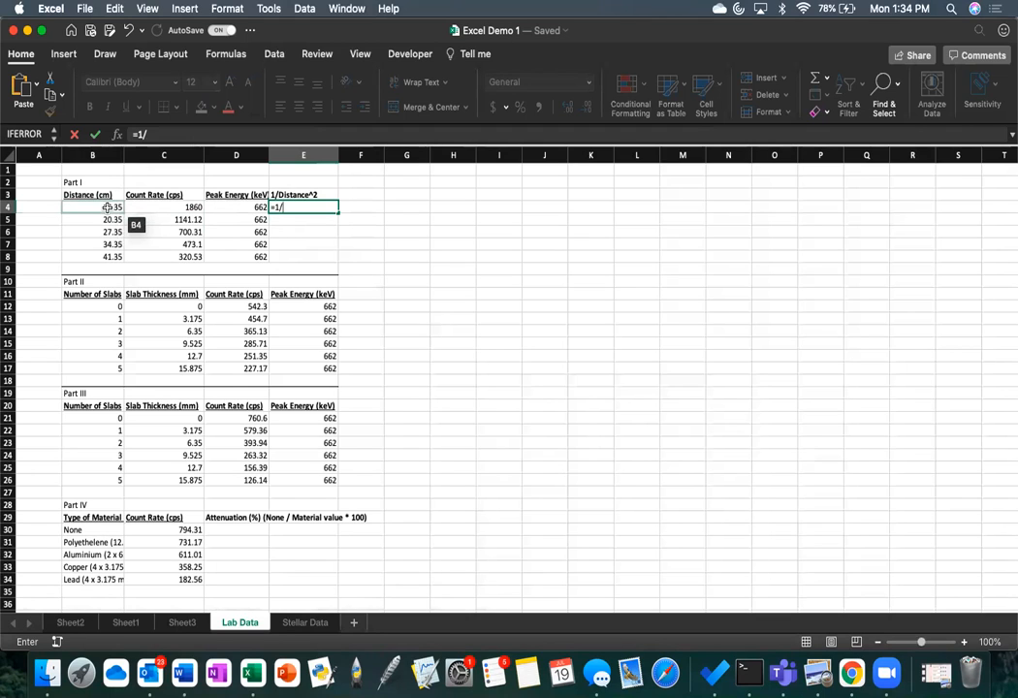
click(108, 207)
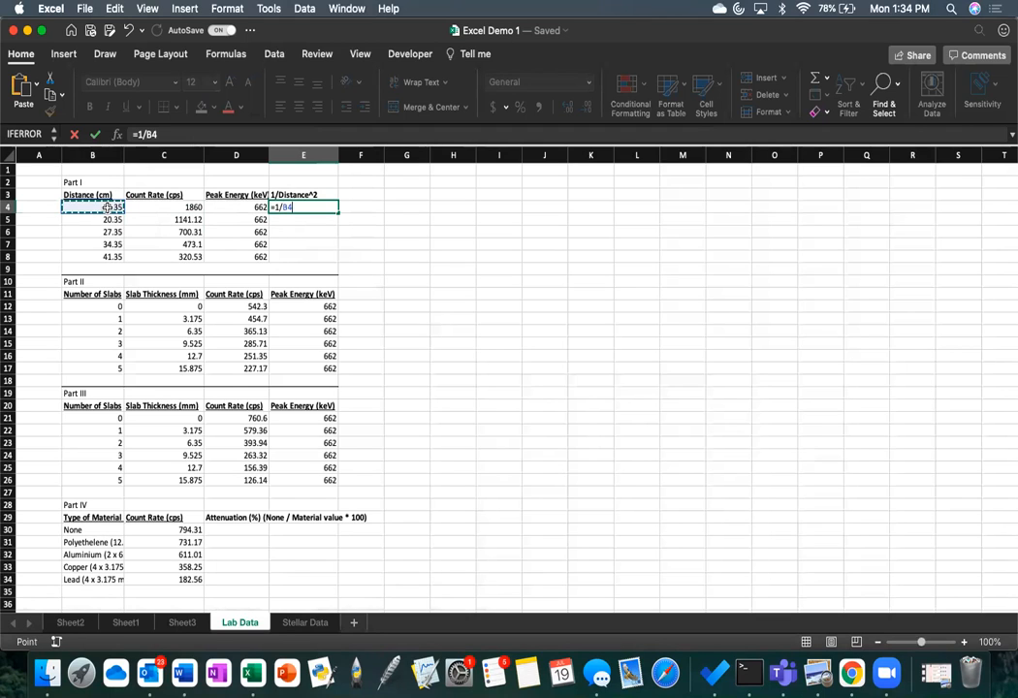
key(Return)
Step: Edit the formula in cell E4 so it squares the distance, as =1/(B4^2)
click(307, 209)
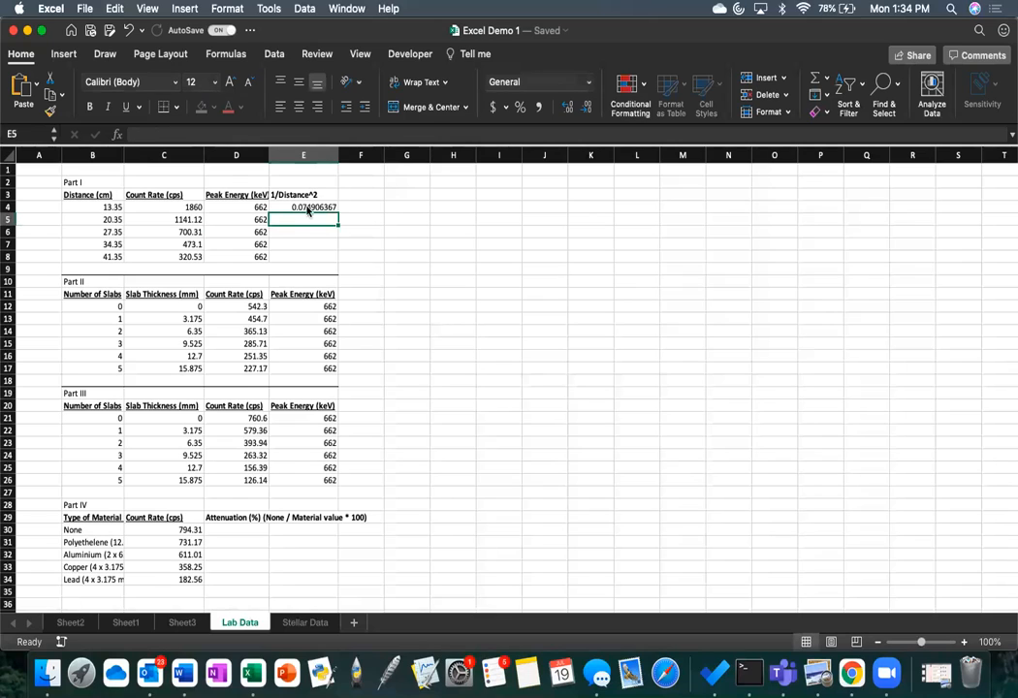
click(245, 136)
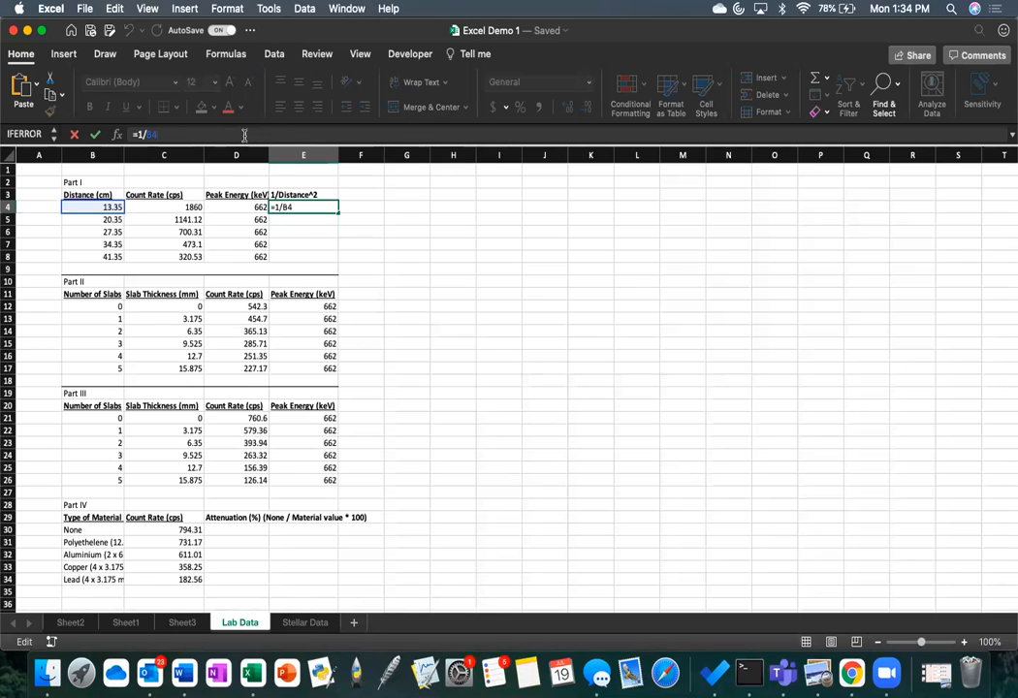
text(()
key(Return)
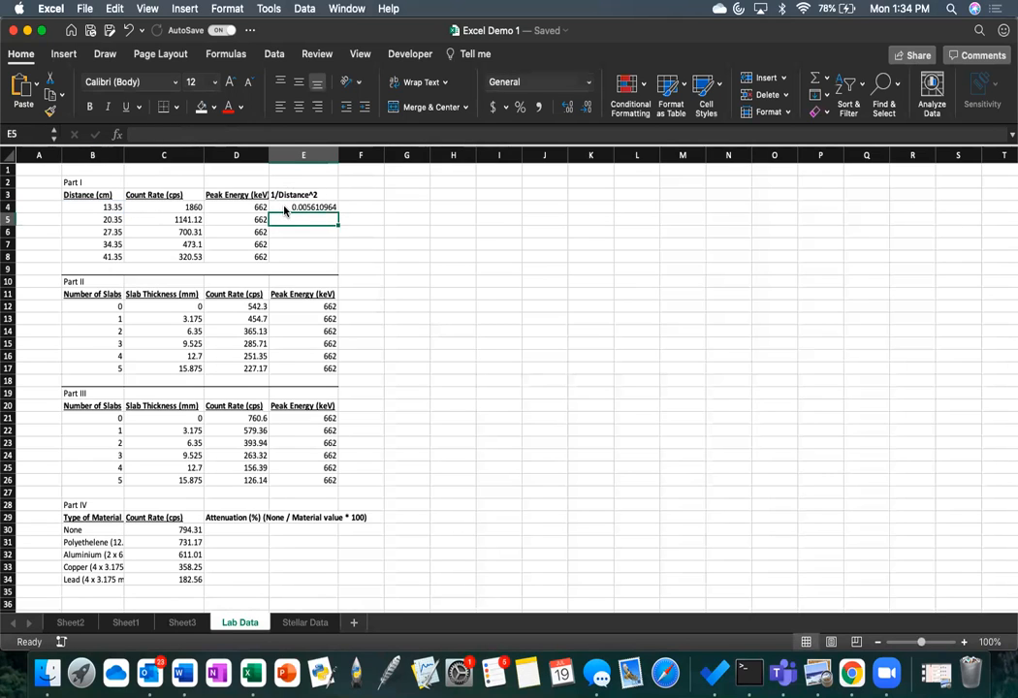
Step: Fill the inverse-square formula from E4 down through E8 for the remaining Part I distances
click(285, 209)
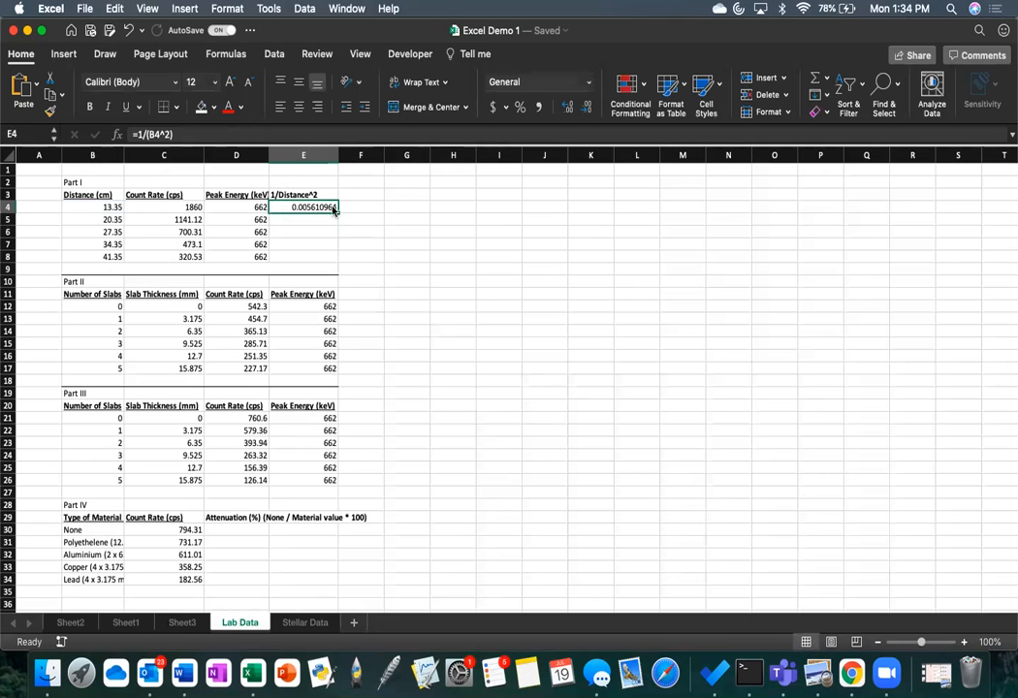
click(281, 221)
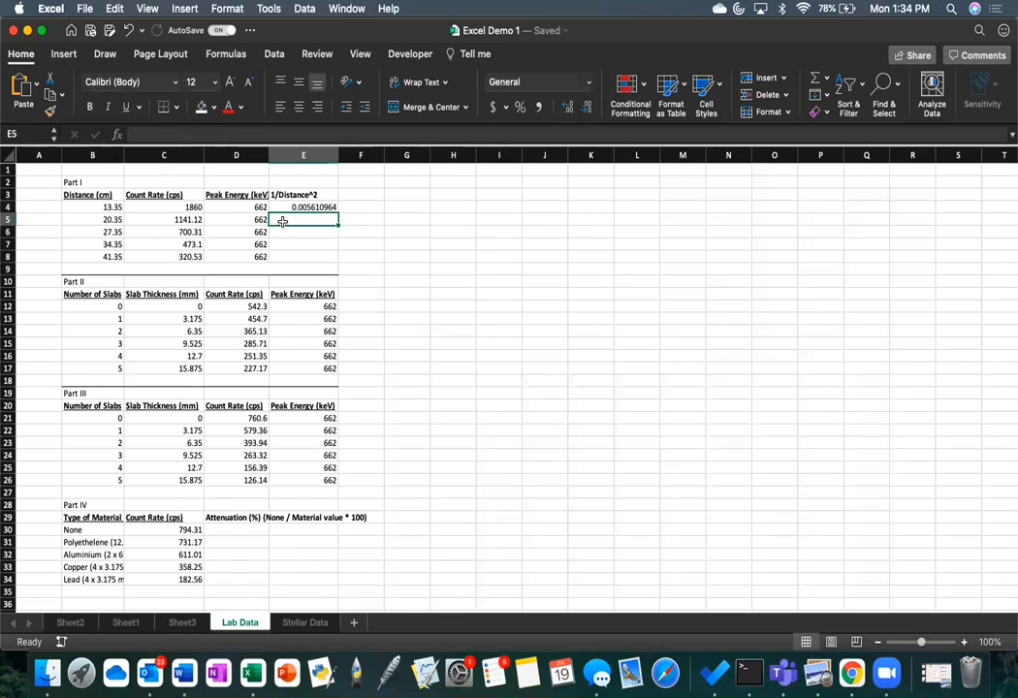
key(Down)
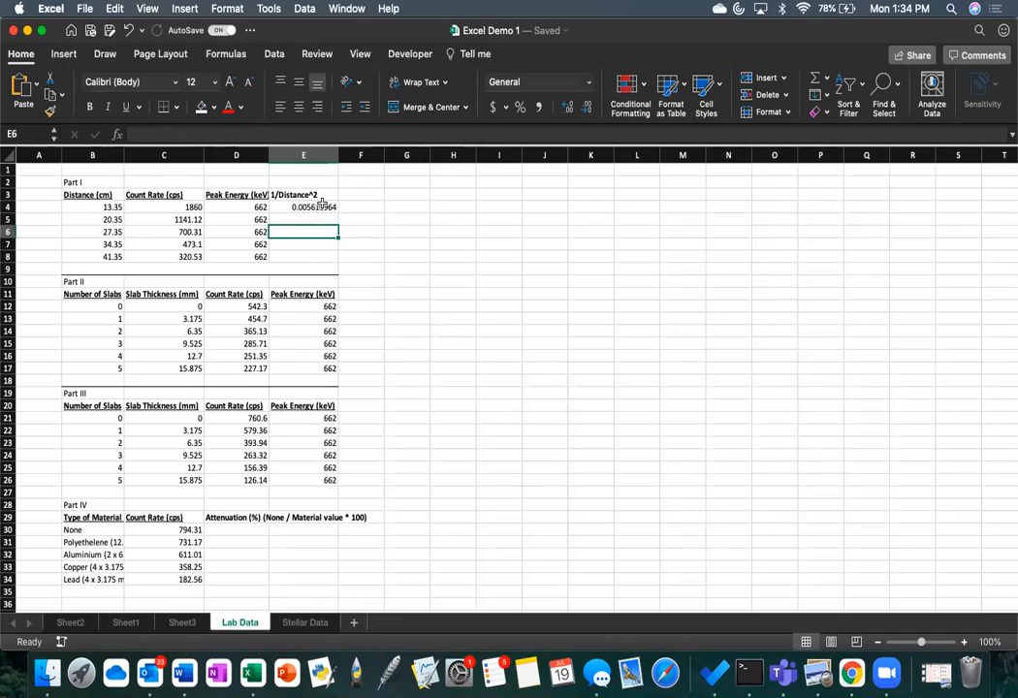
click(322, 206)
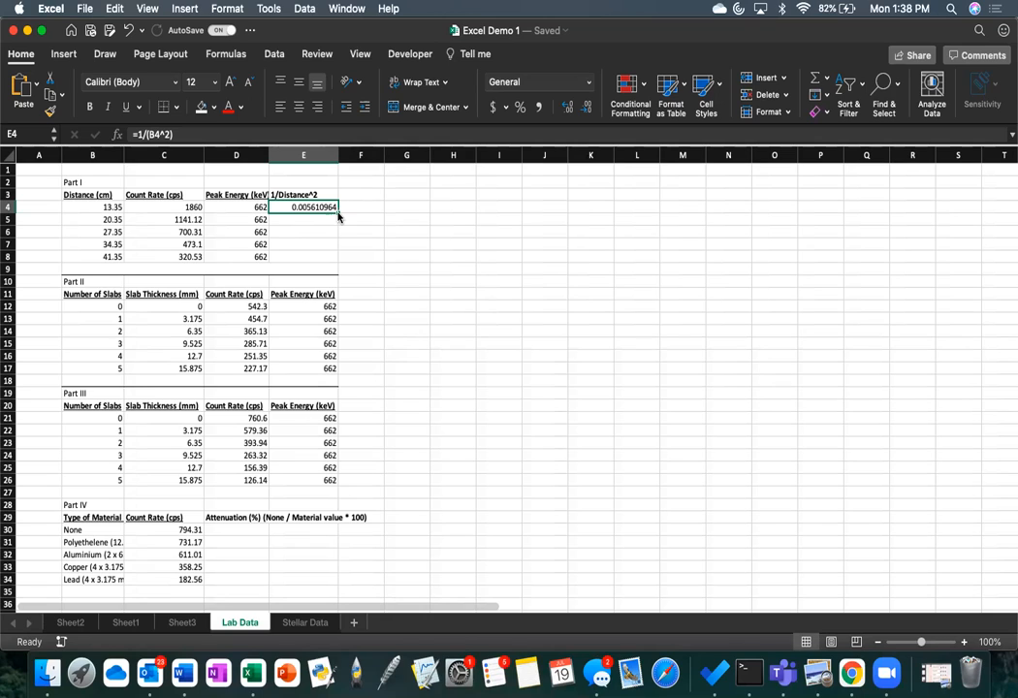
drag(338, 215, 320, 258)
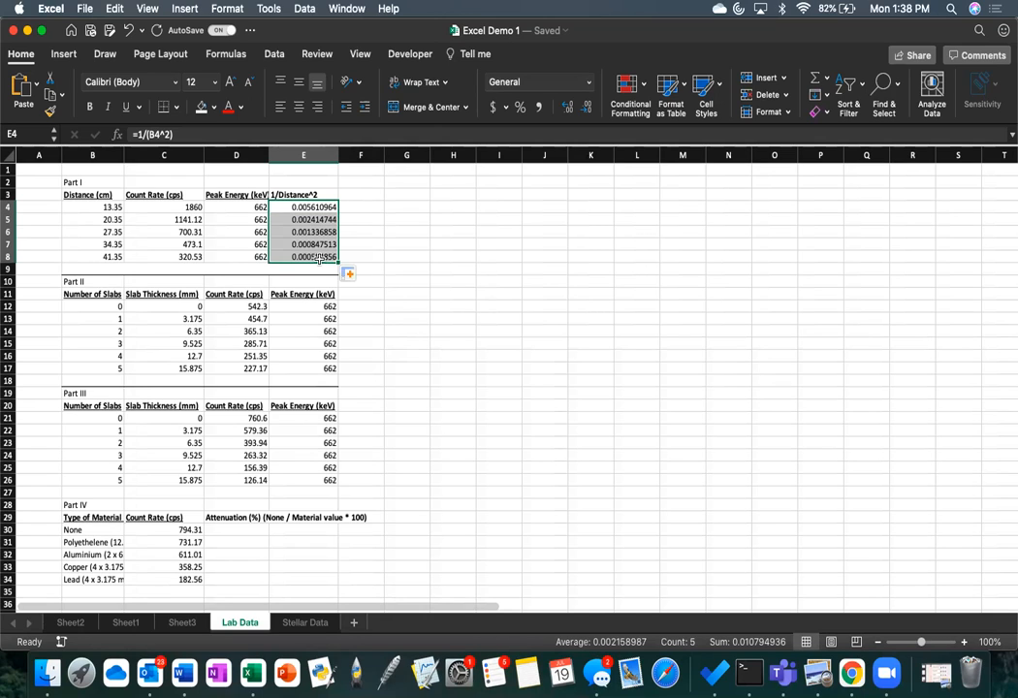
click(365, 255)
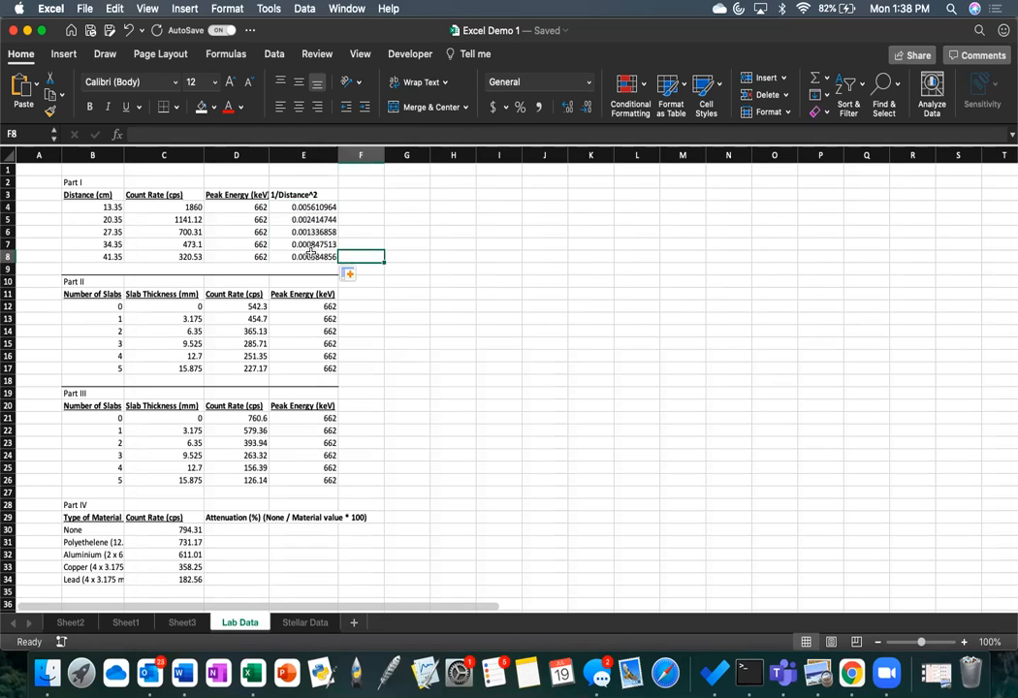
Step: Inspect the copied formula in cell E7 and the distance cell it references
click(311, 247)
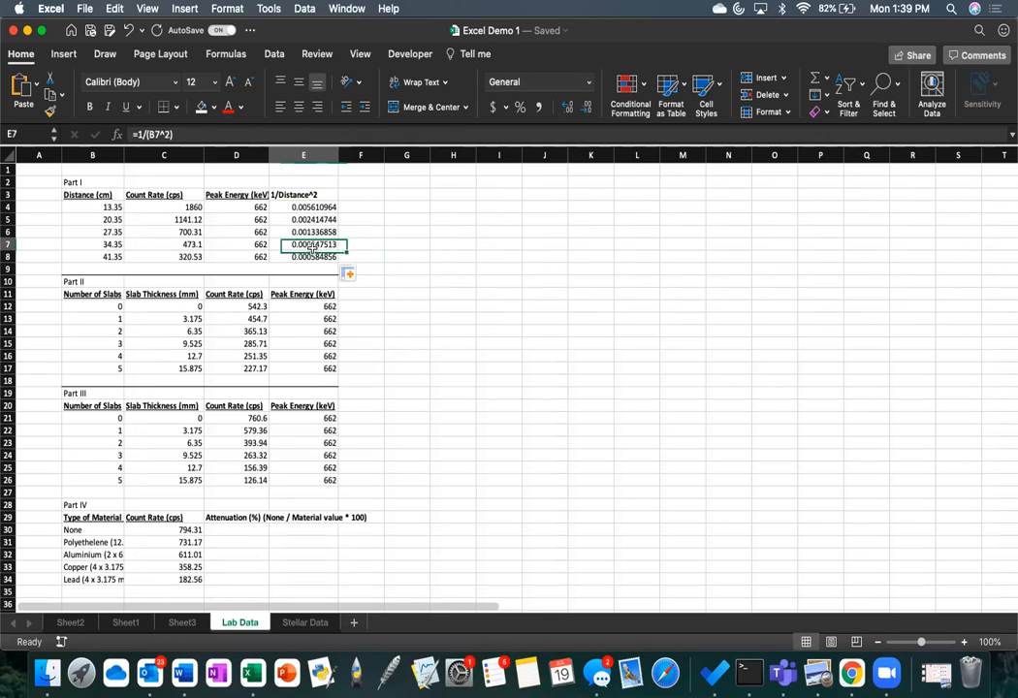
click(141, 135)
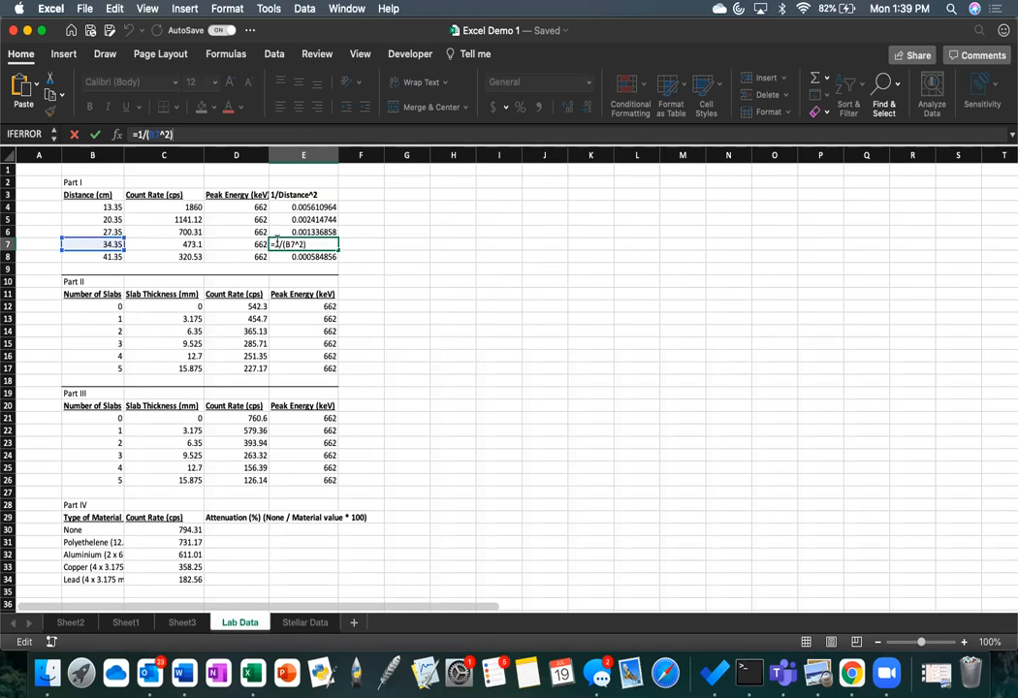
key(Return)
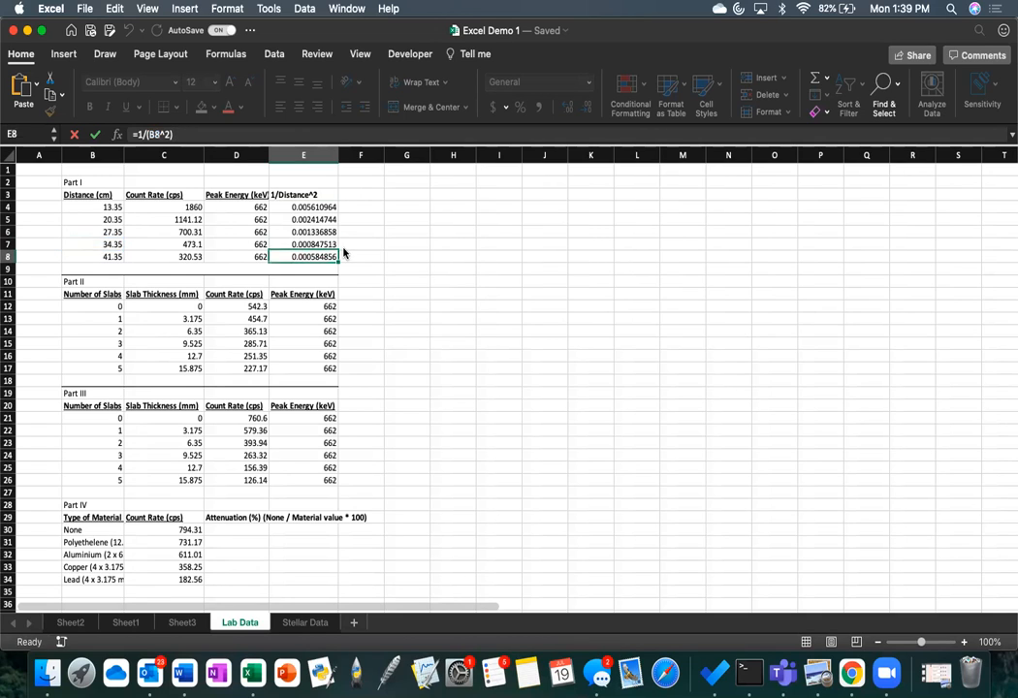
Step: Begin the Part IV attenuation formula in cell D30 with =(C30/, using the None count rate as numerator
scroll(343, 250, down, 3)
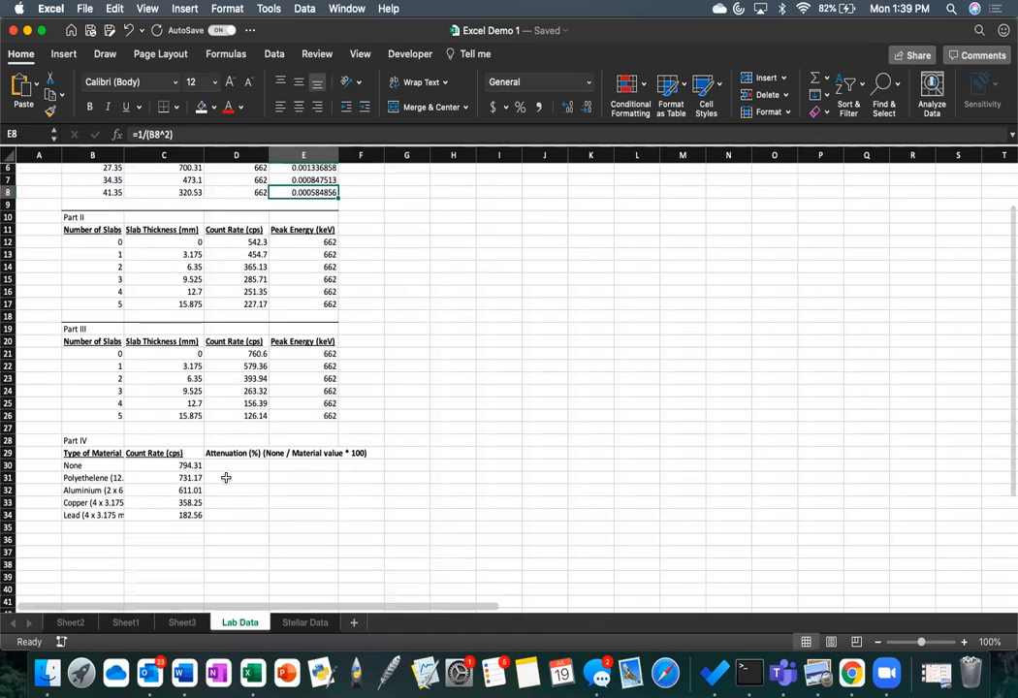
click(233, 464)
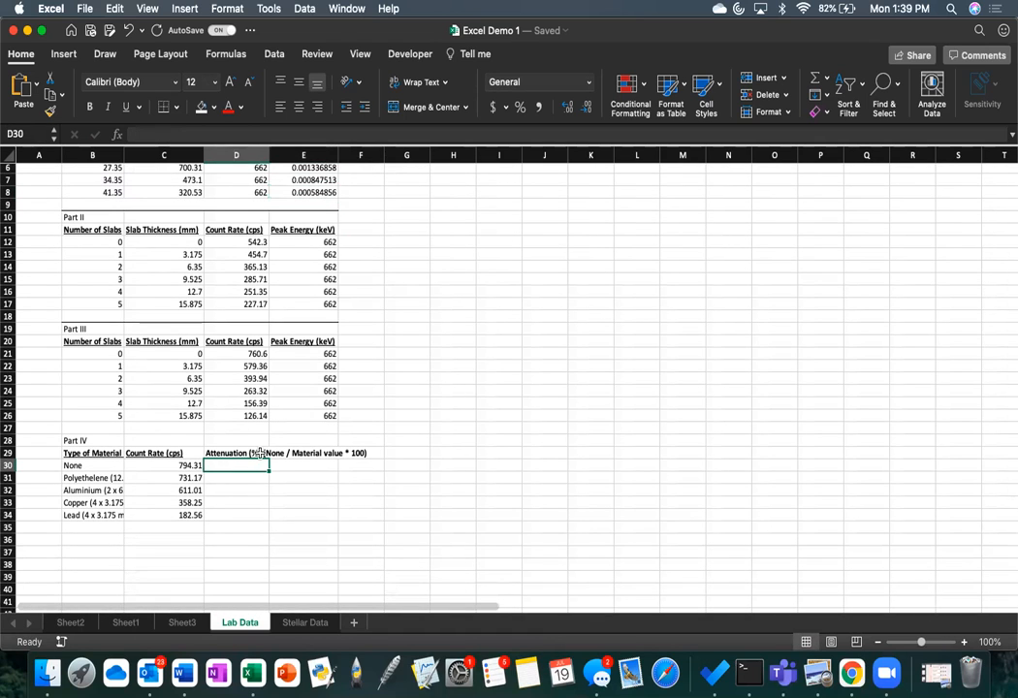
scroll(243, 455, down, 3)
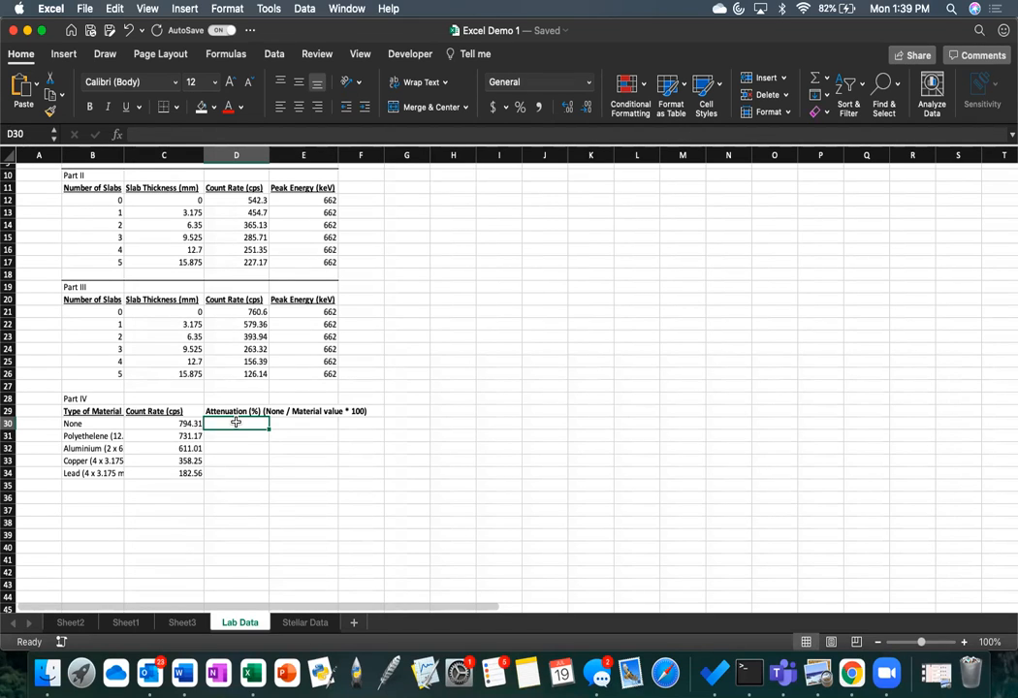
text(=)
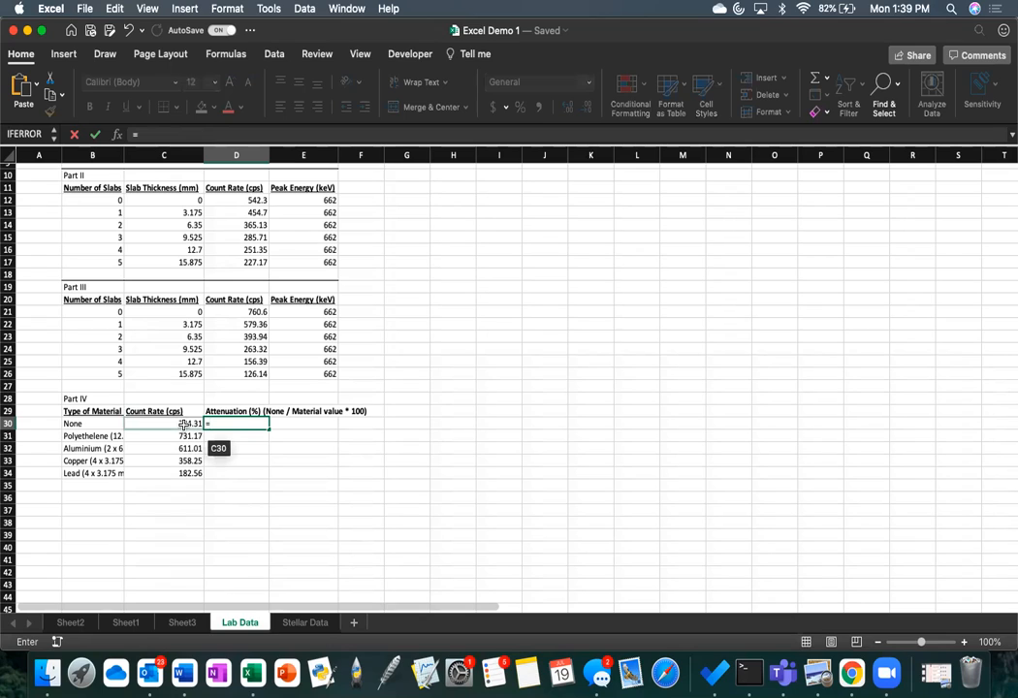
text(()
click(185, 424)
text(/)
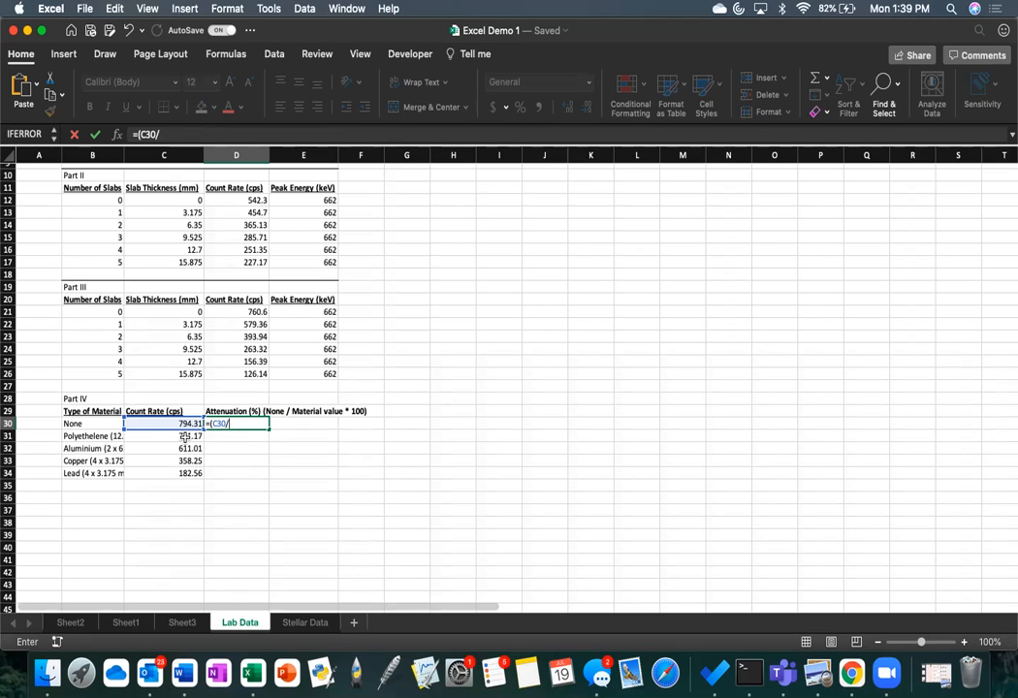
click(185, 438)
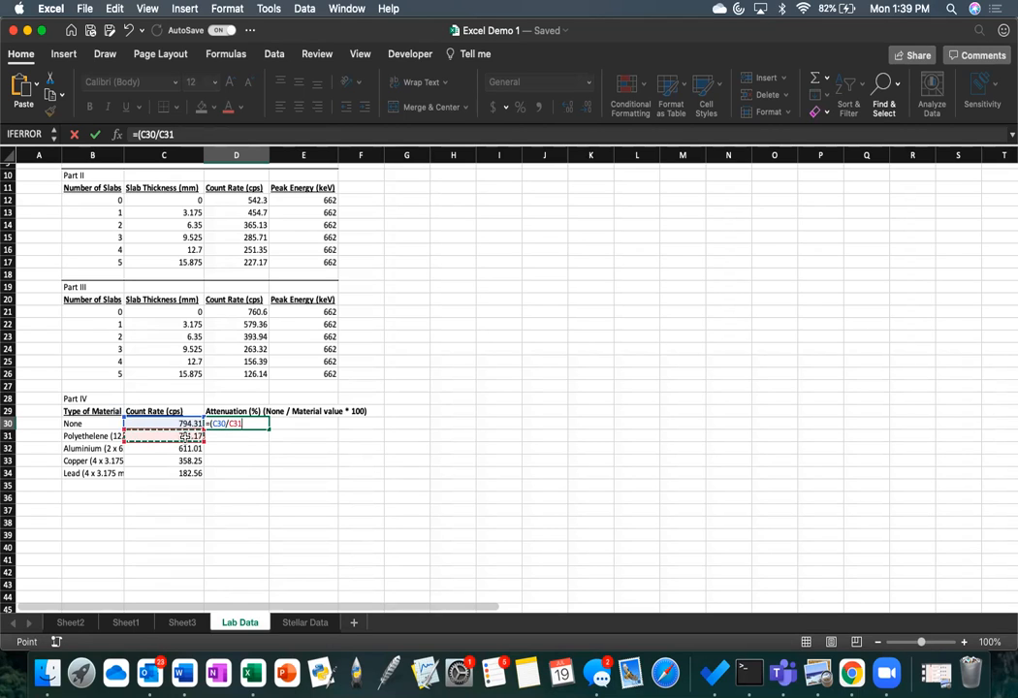
key(BackSpace)
key(BackSpace)
key(BackSpace)
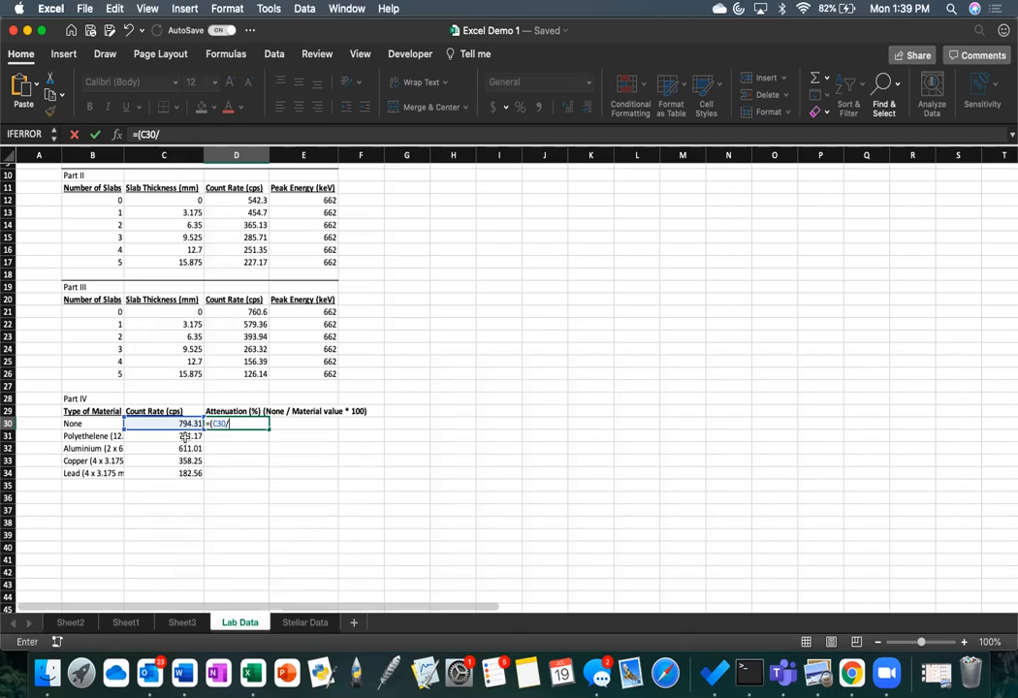
Step: Complete the D30 formula with C30 as divisor, multiply by 100 and make the numerator reference absolute: =($C$30/C30)*100
click(182, 423)
text()*100)
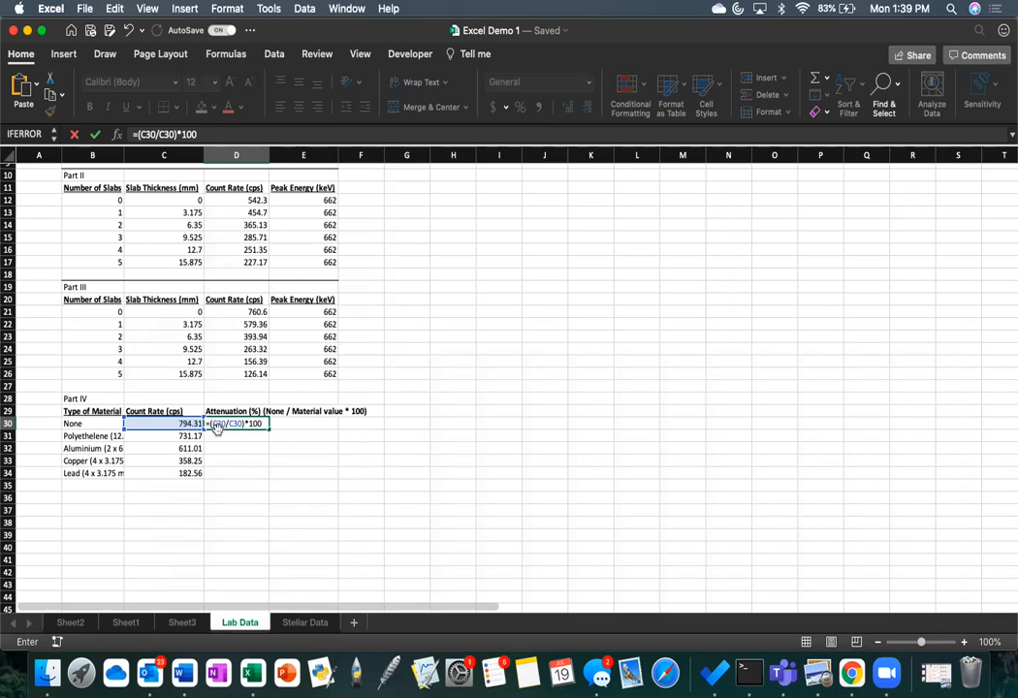
click(215, 423)
text($C$)
key(Right)
text($)
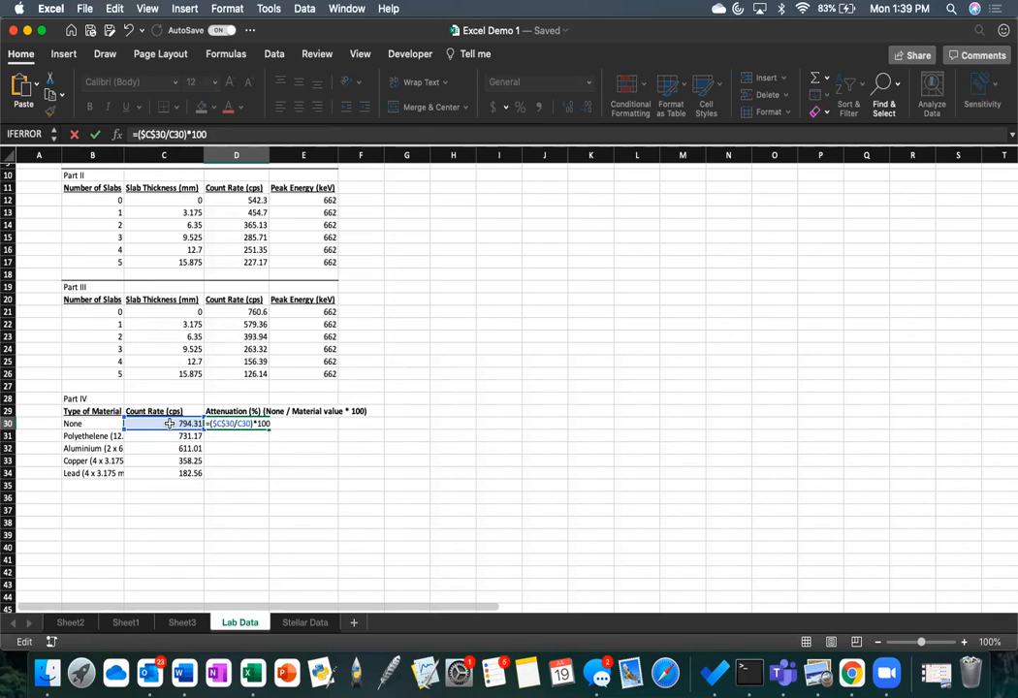
key(Return)
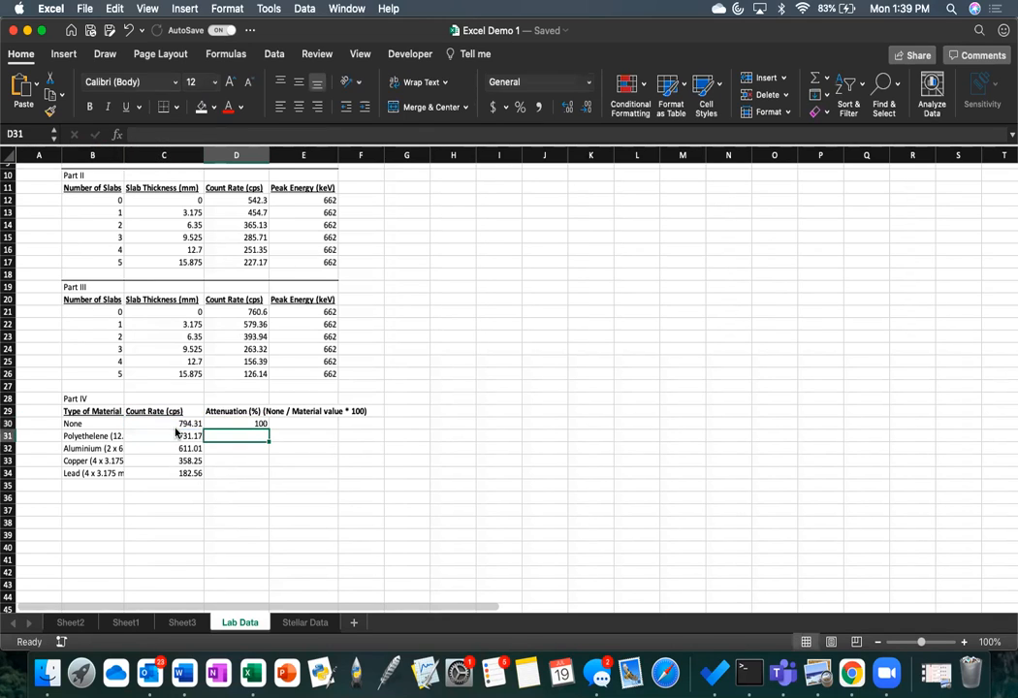
Step: Fill the attenuation formula from D30 down through D34 and check the cell references of the copied formula in D32
click(254, 423)
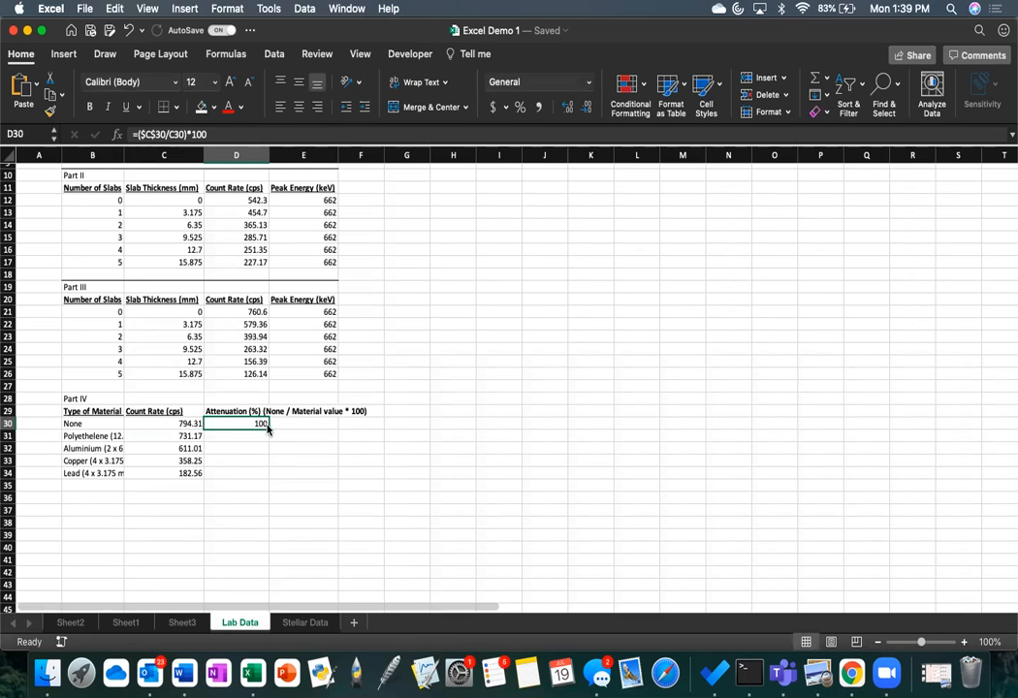
drag(269, 428, 271, 477)
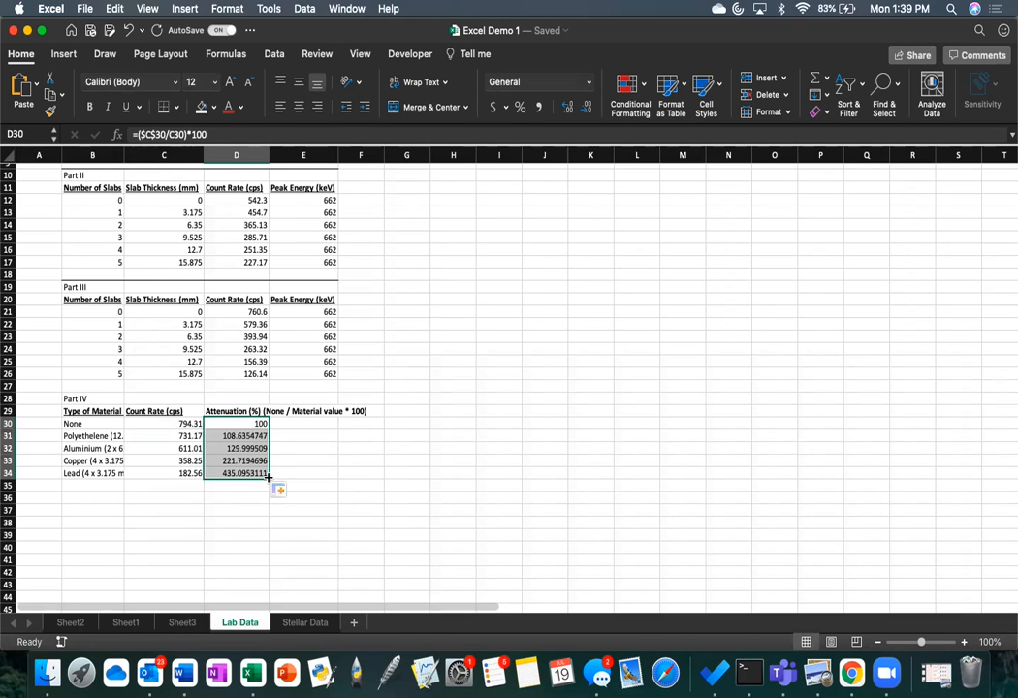
click(254, 448)
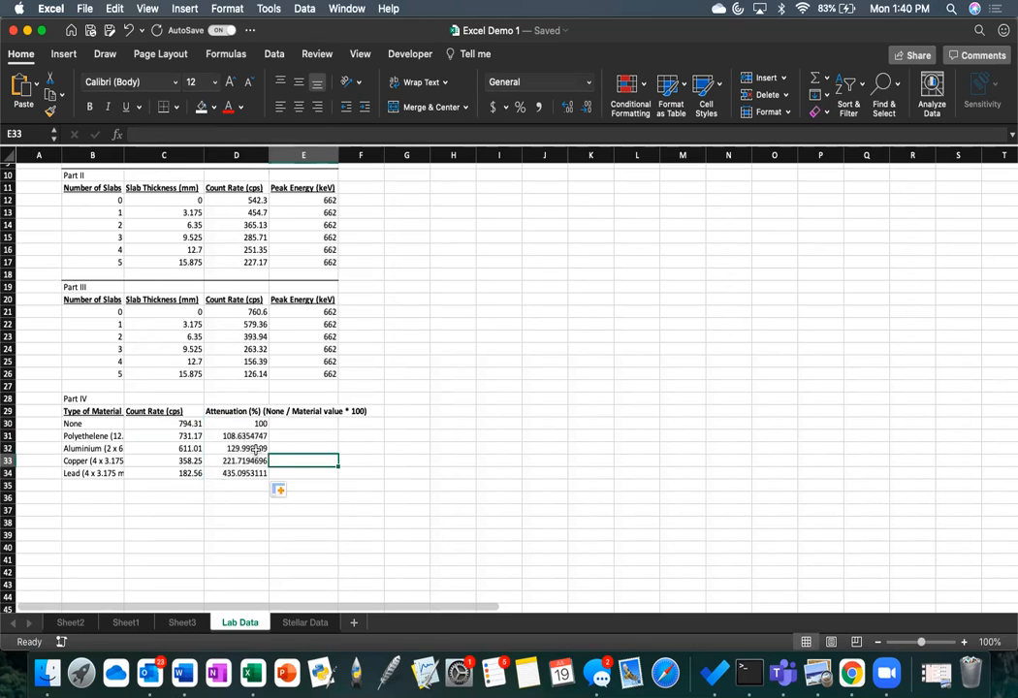
click(223, 131)
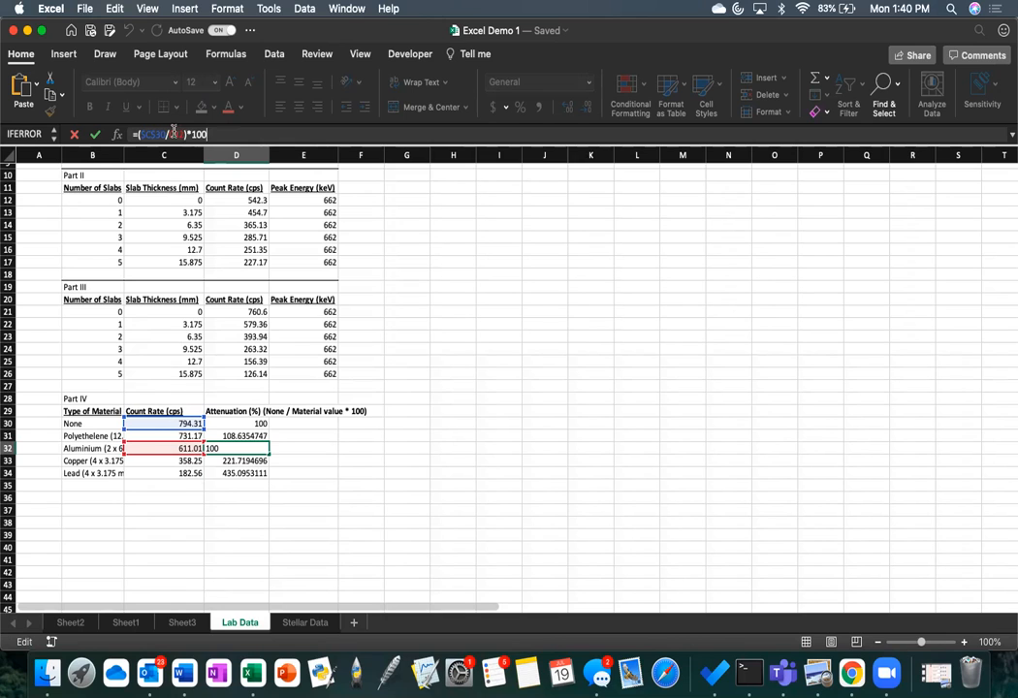
click(318, 450)
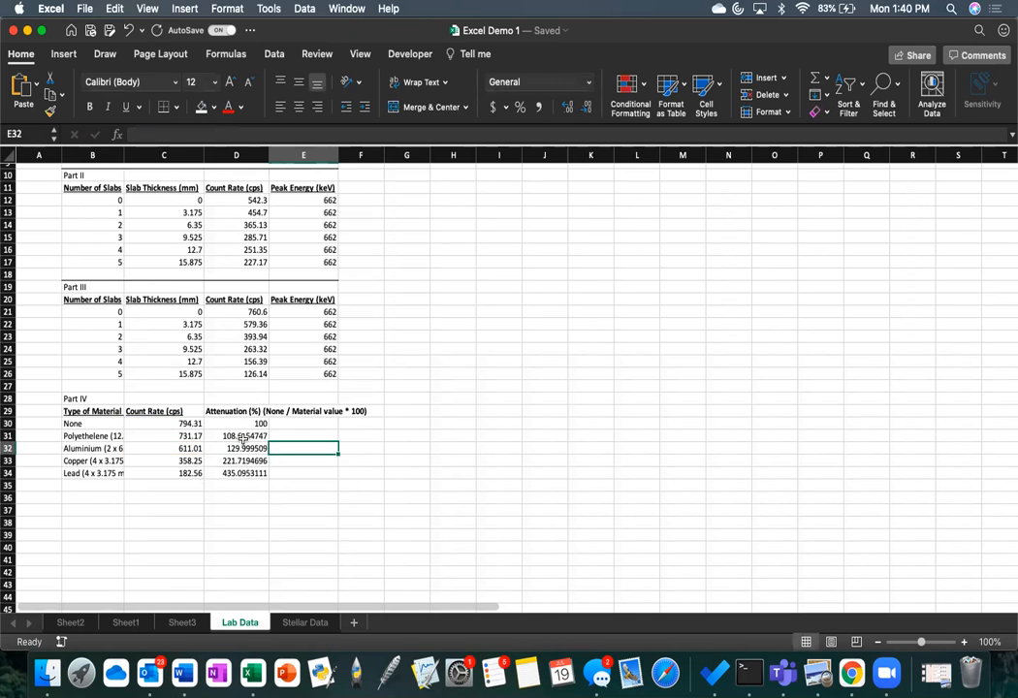
Step: Insert a 2-D Line with Markers chart and place it in the empty area beside the Part I and Part II tables
scroll(318, 437, up, 3)
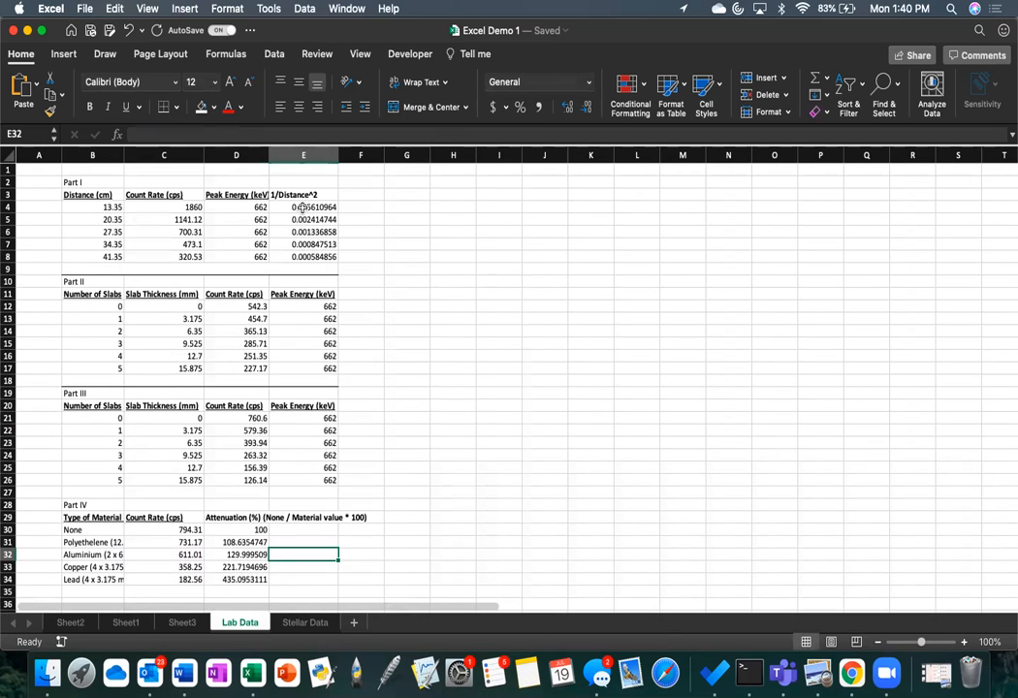
click(64, 55)
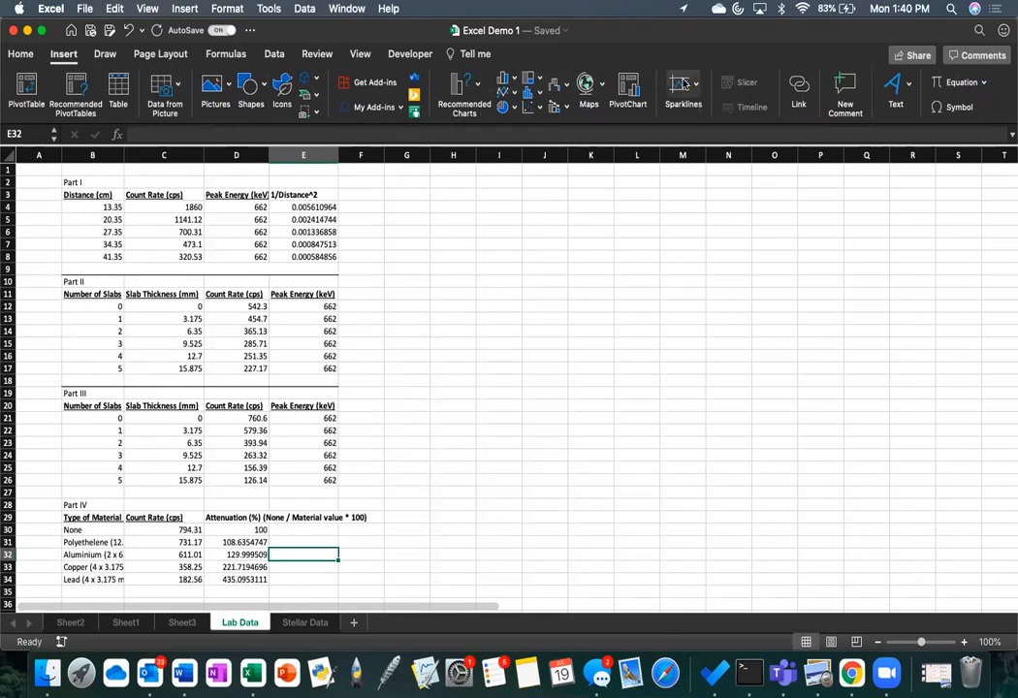
click(512, 94)
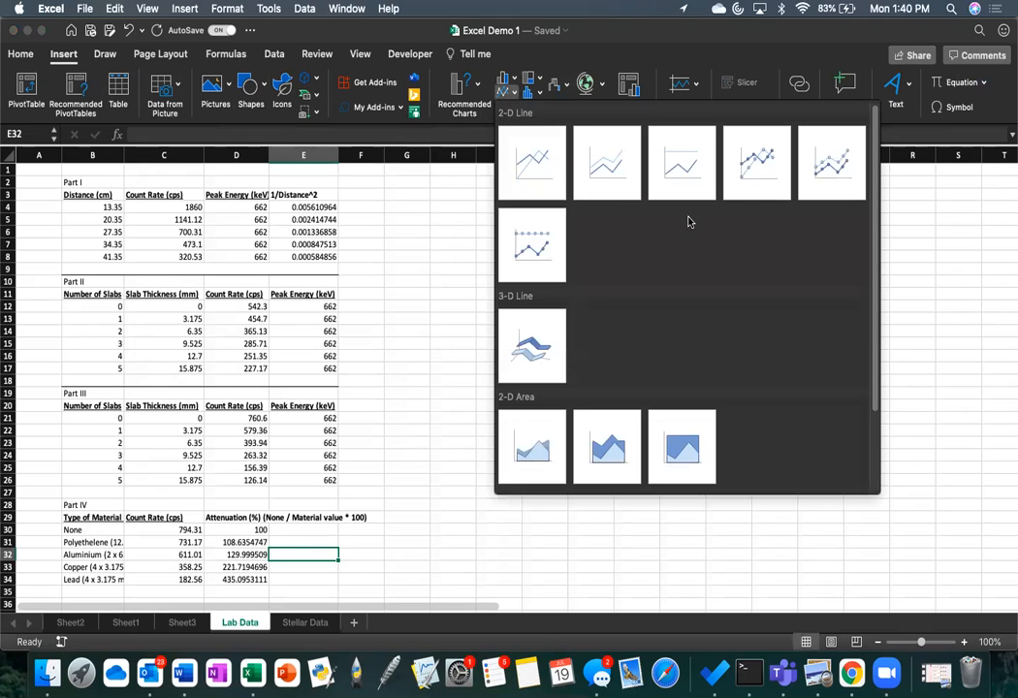
click(755, 169)
drag(597, 325, 613, 233)
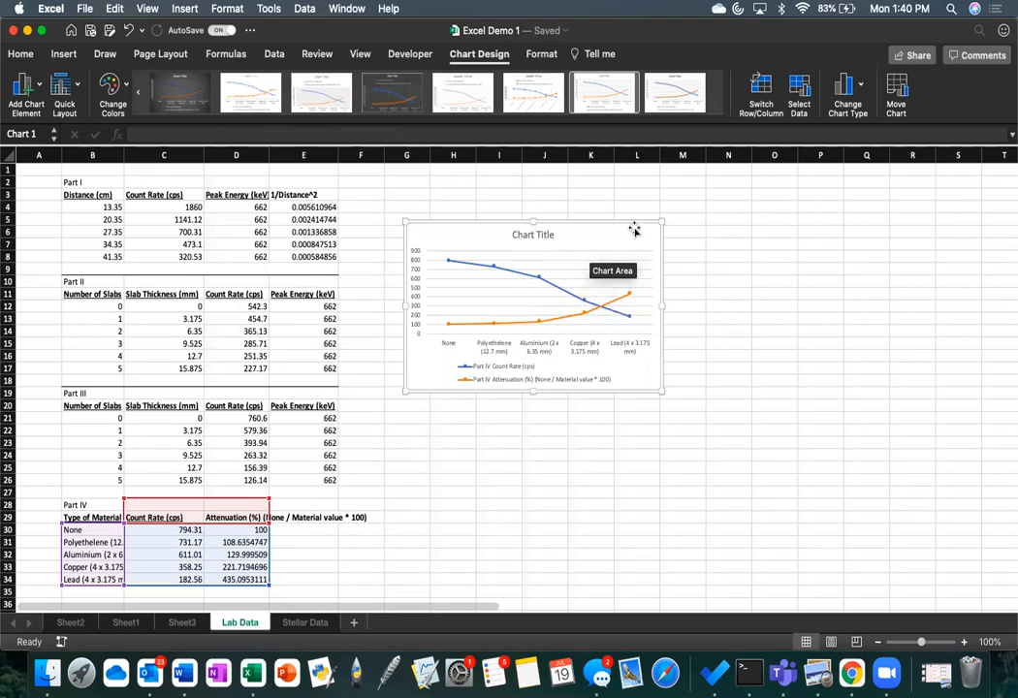
Step: Remove the Part IV Attenuation (%) and Part IV Count Rate (cps) series from the chart's data source
click(800, 90)
click(461, 243)
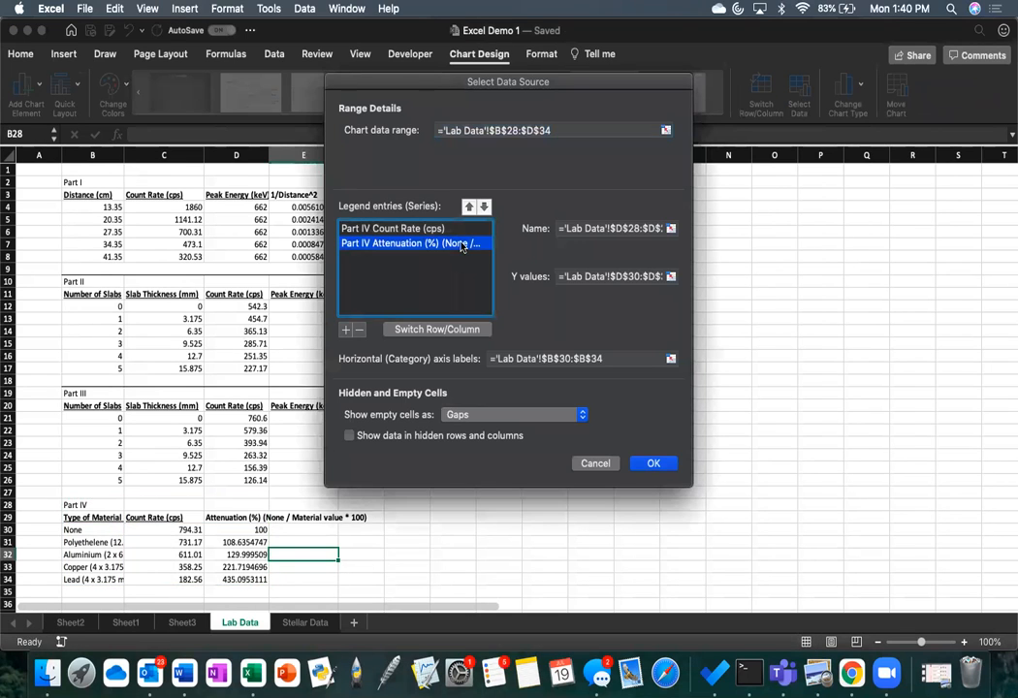
click(449, 231)
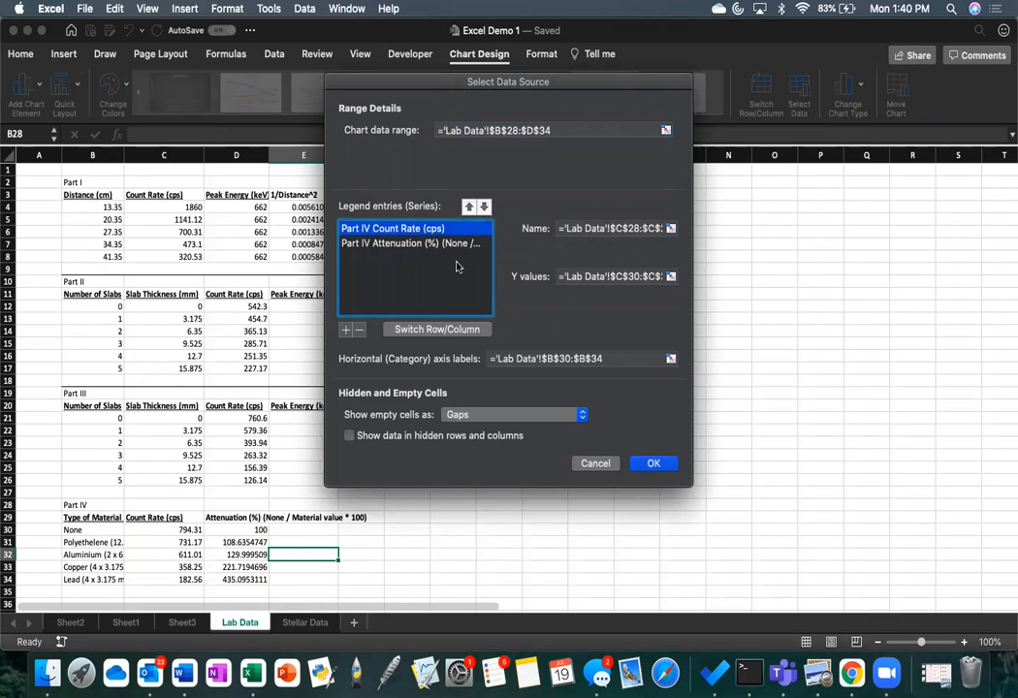
click(447, 246)
click(442, 231)
click(438, 245)
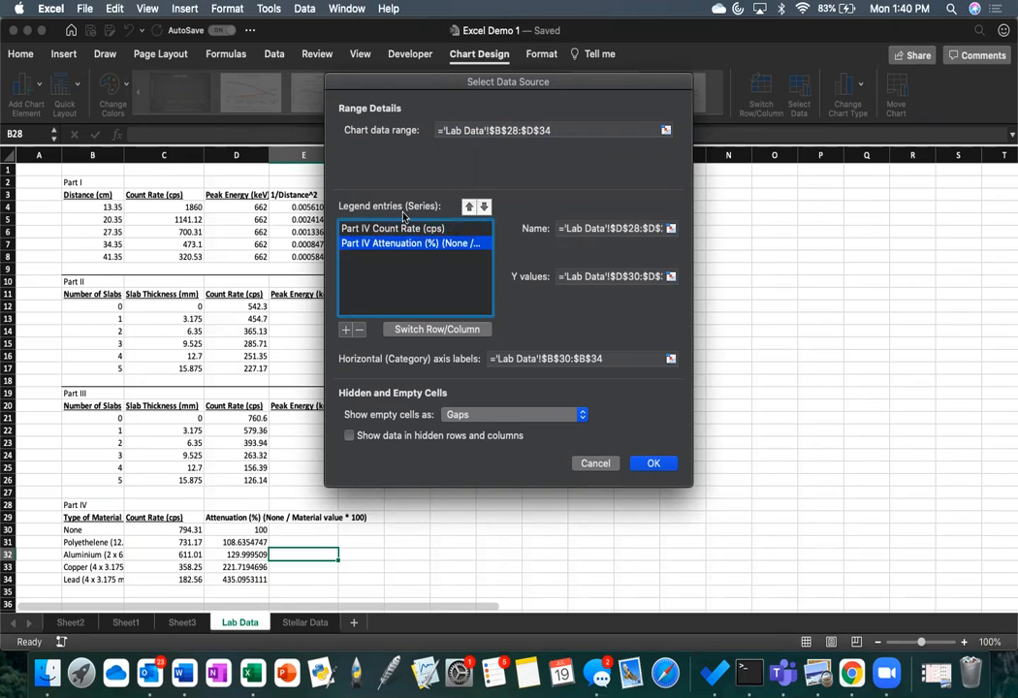
click(360, 330)
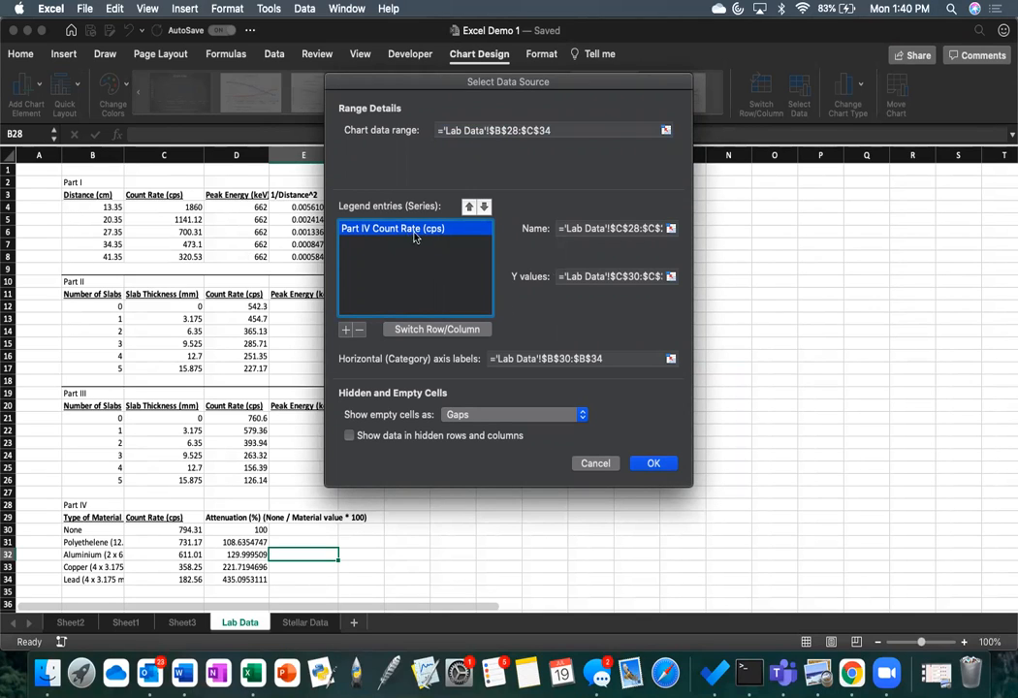
click(360, 331)
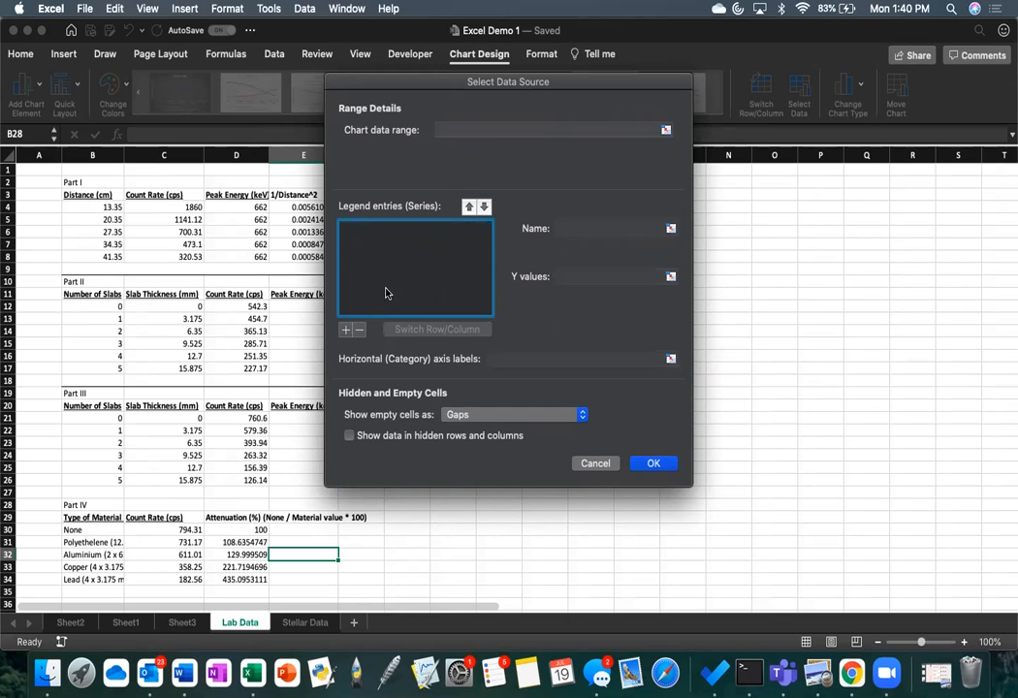
Step: Add a new data series to the chart and name it "Count rate as a function of distance"
click(346, 331)
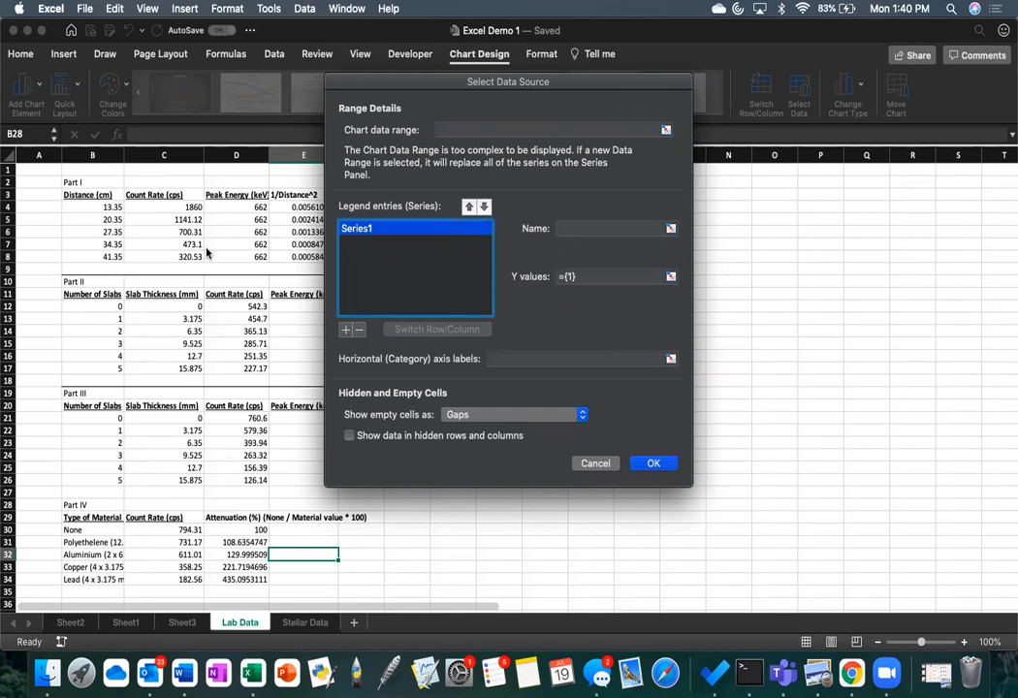
click(591, 227)
scroll(266, 257, right, 2)
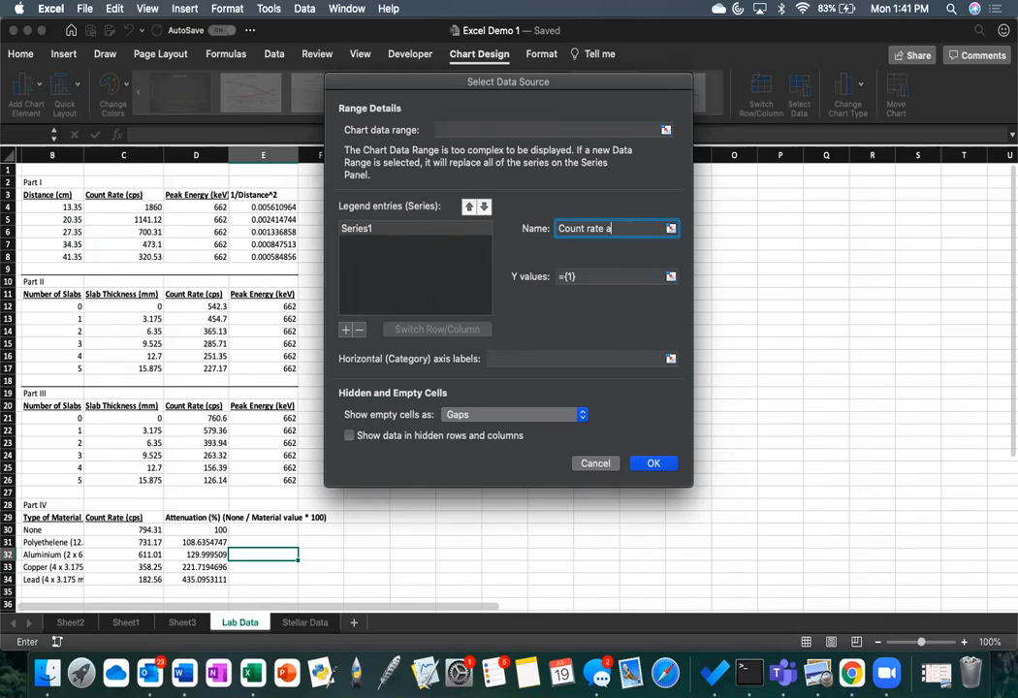
text(tion of distance)
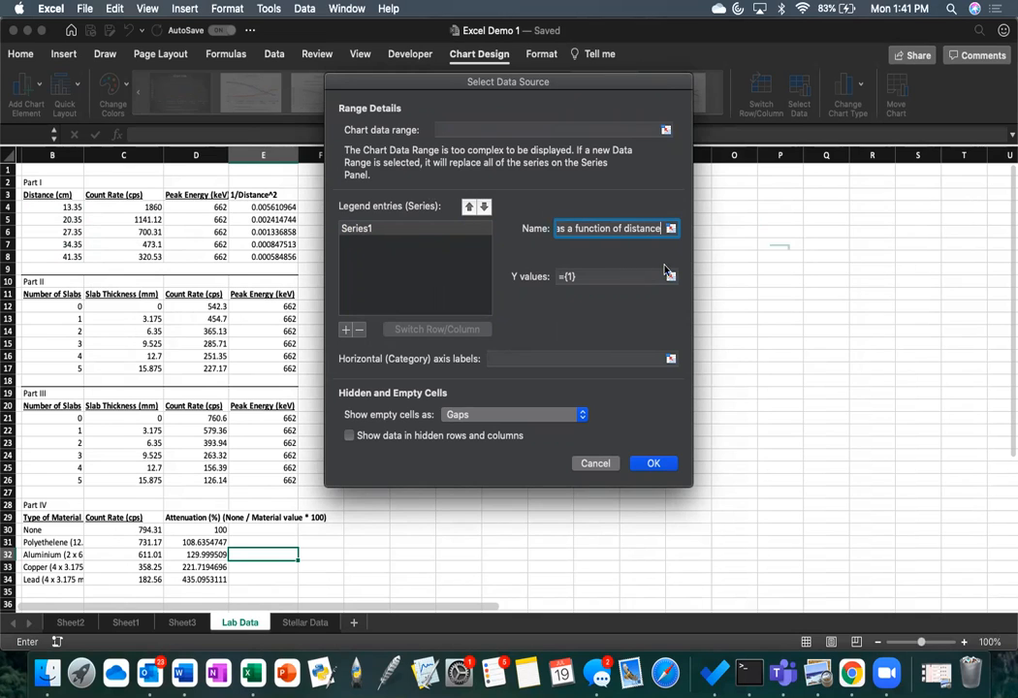
Step: Set the series' Y values to Part I count rates C4:C8 and the horizontal axis labels to distances B4:B8, and apply the data source
click(597, 276)
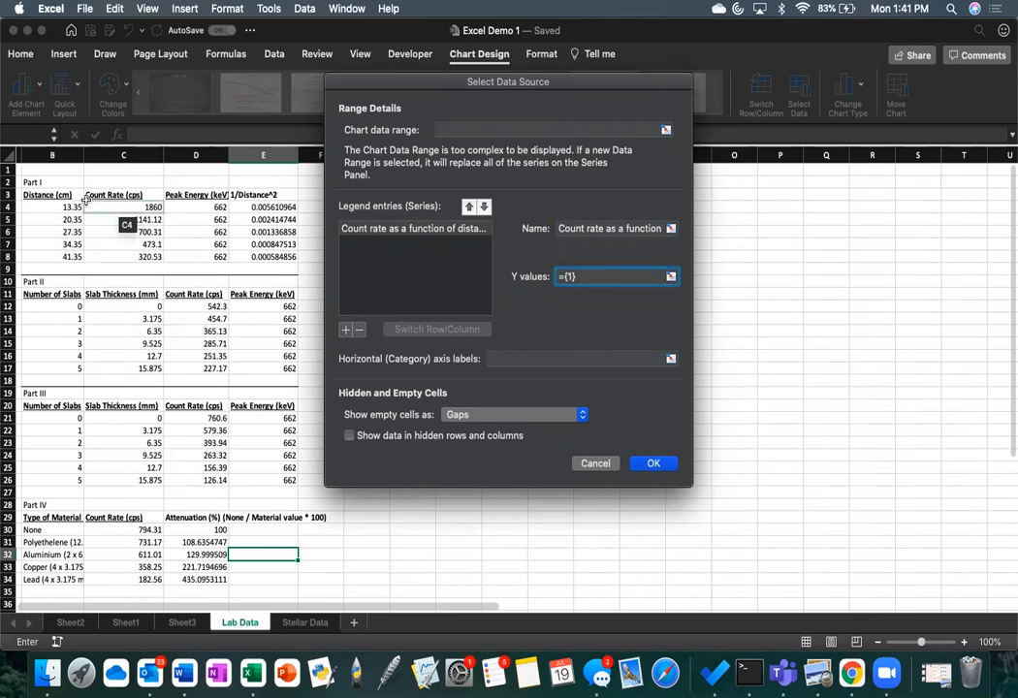
drag(97, 205, 96, 257)
click(498, 359)
drag(71, 212, 73, 257)
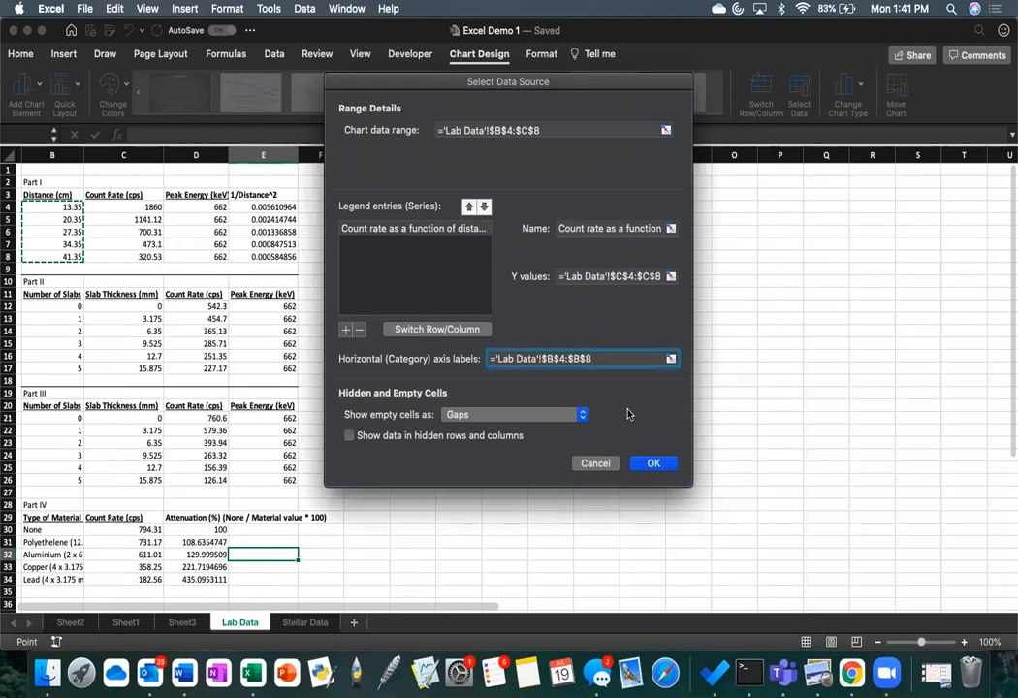
click(654, 464)
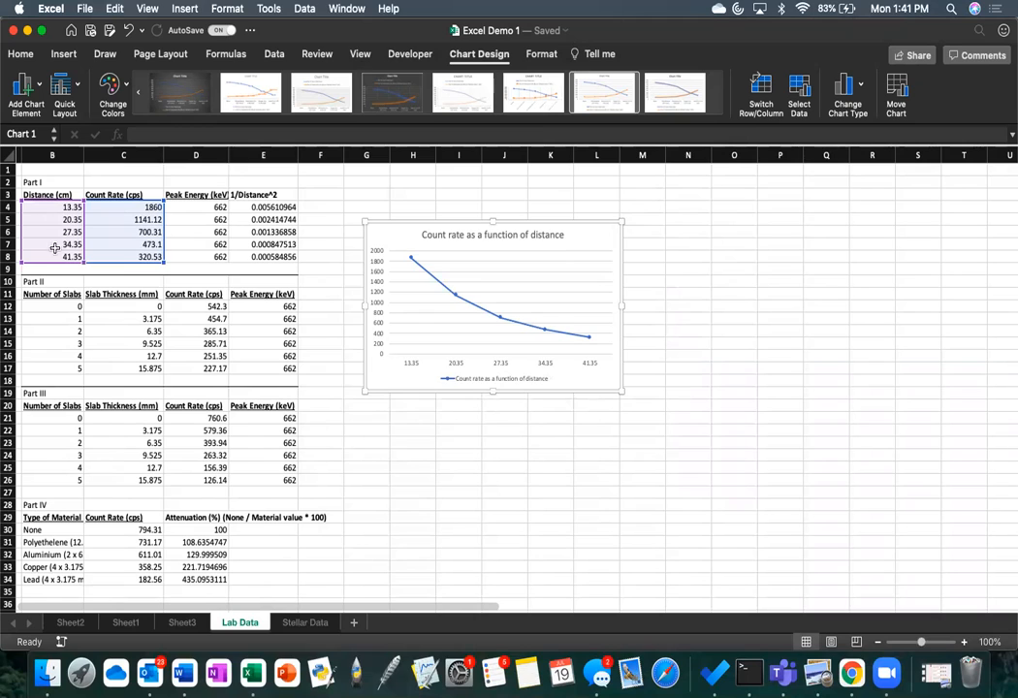
Step: Add primary horizontal and primary vertical axis titles to the count rate chart
click(599, 234)
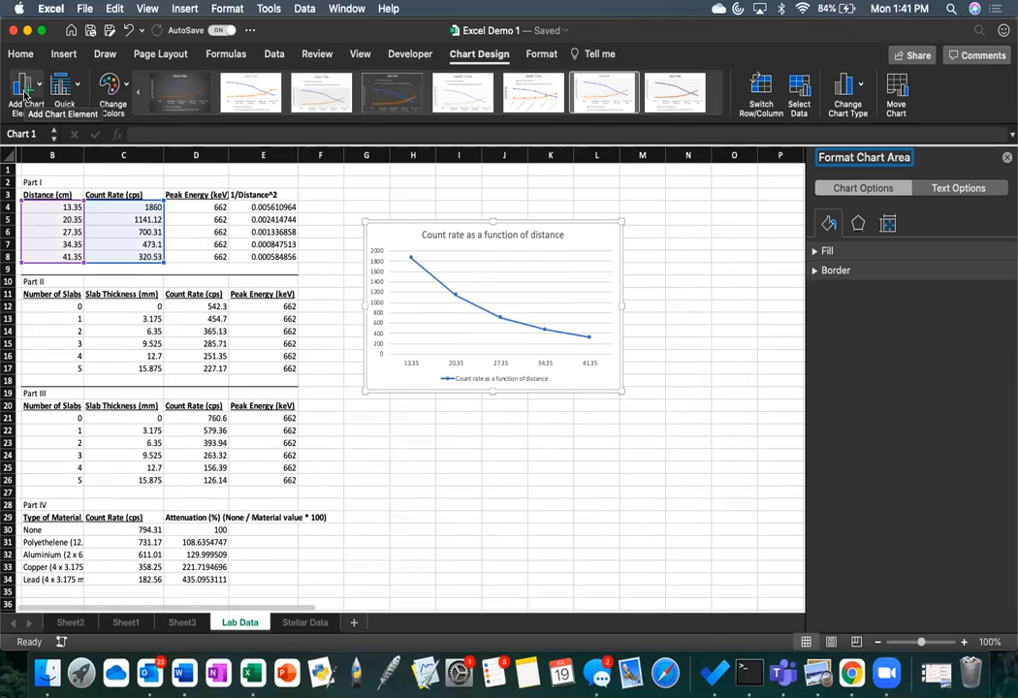
click(26, 93)
mouse_move(46, 138)
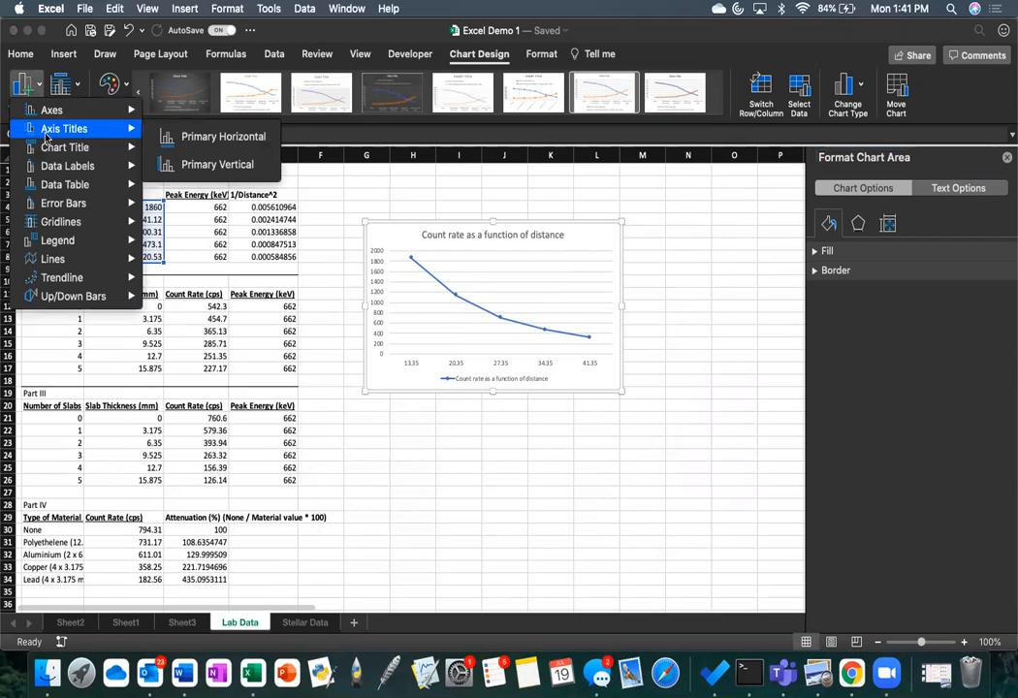
click(173, 137)
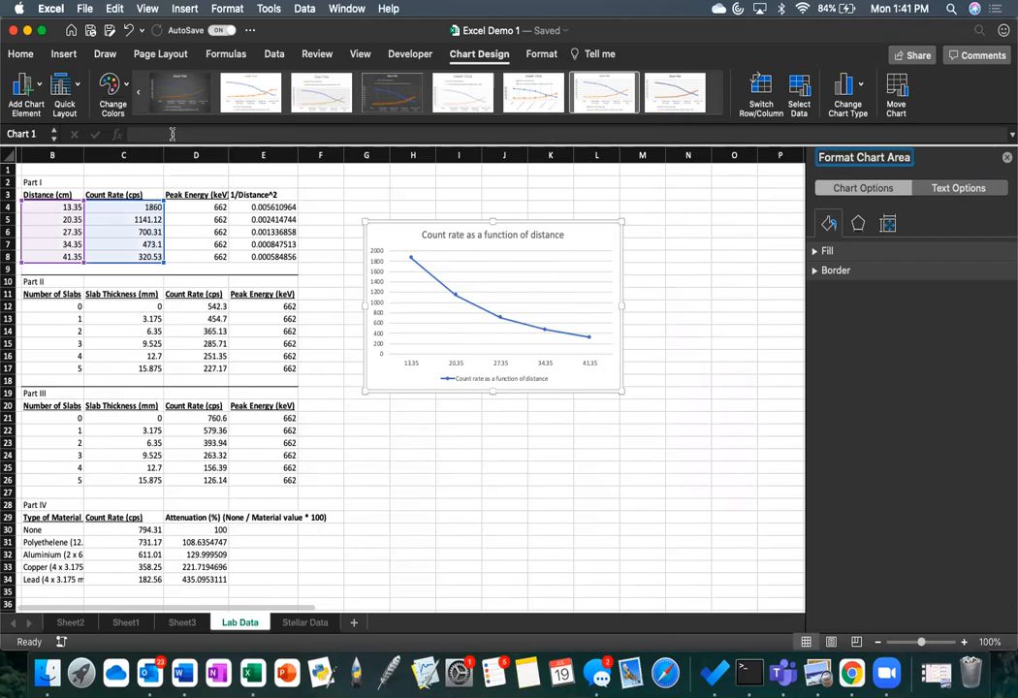
click(26, 85)
mouse_move(116, 129)
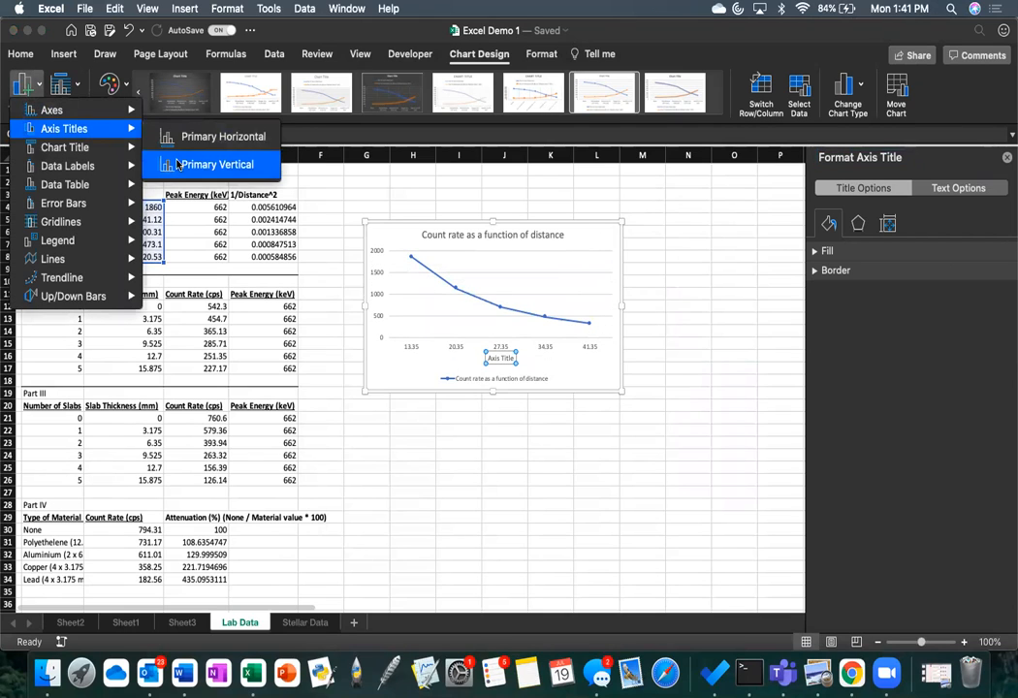
click(160, 164)
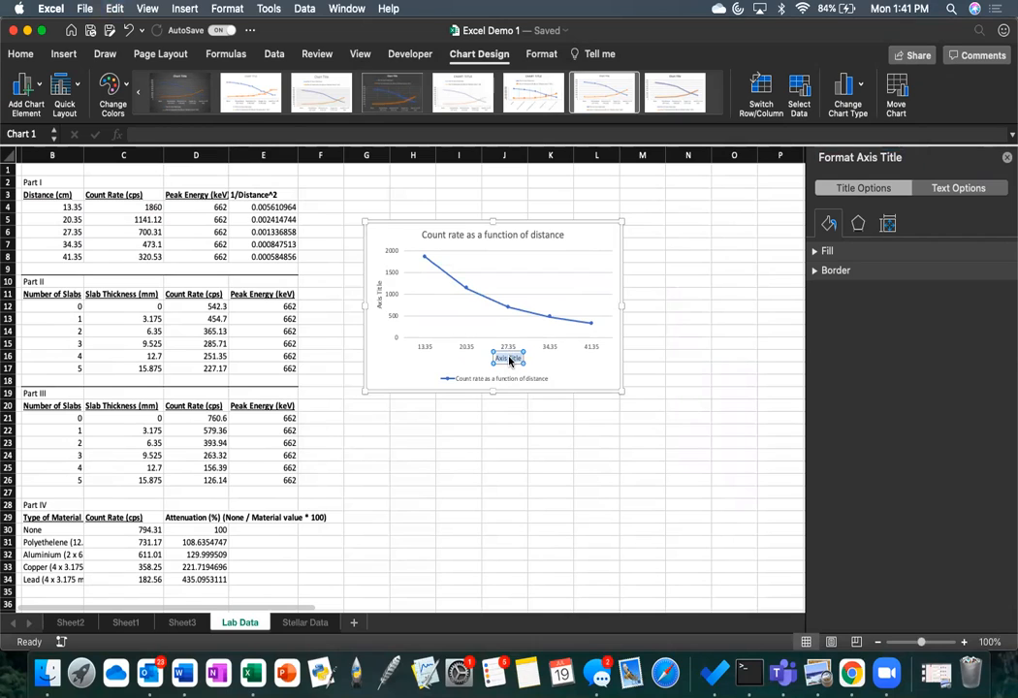
Step: Label the chart's horizontal axis "Distance (cm)" and its vertical axis "Count Rate (cps)"
text(Distance (cm))
click(379, 291)
text(Coun)
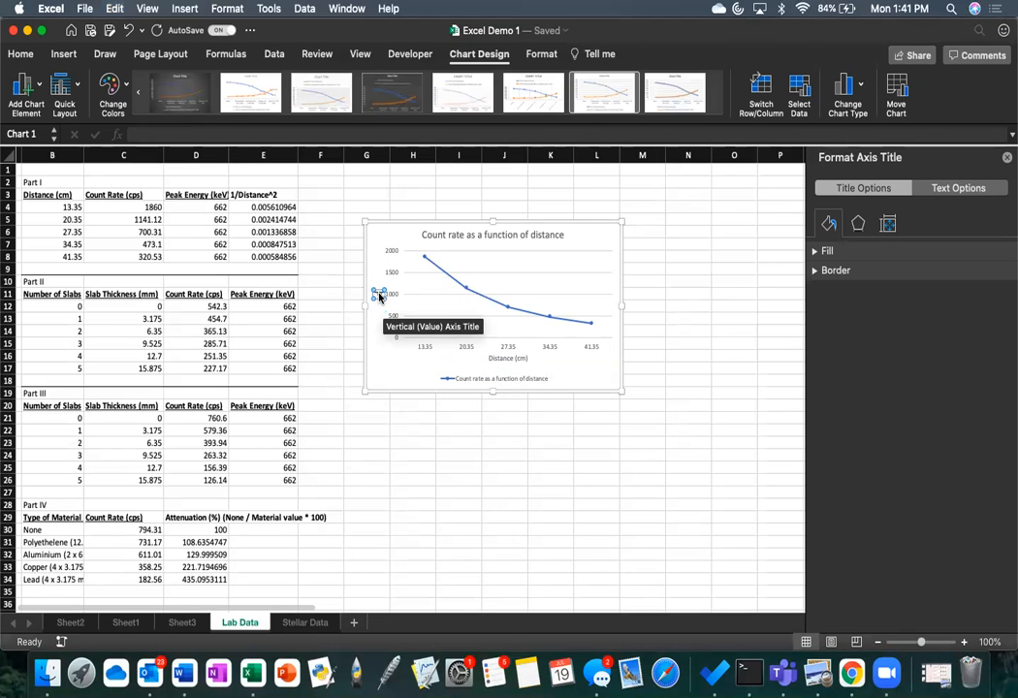
text(t Rate (cps))
click(442, 456)
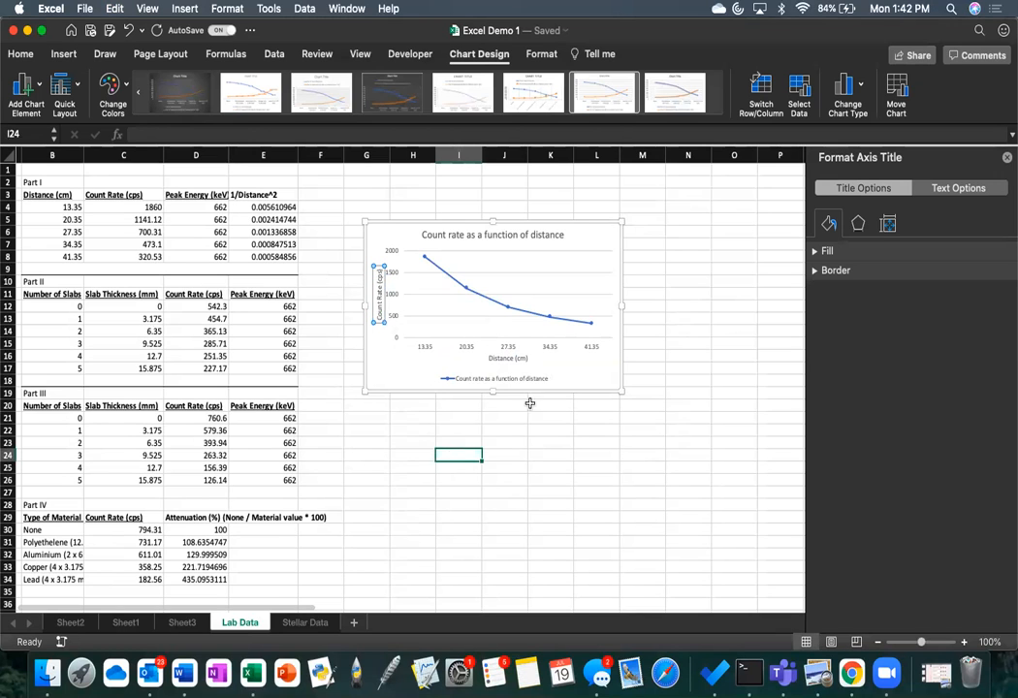
Step: Move the count rate chart up and closer to the Part I table
drag(601, 245, 545, 210)
click(549, 236)
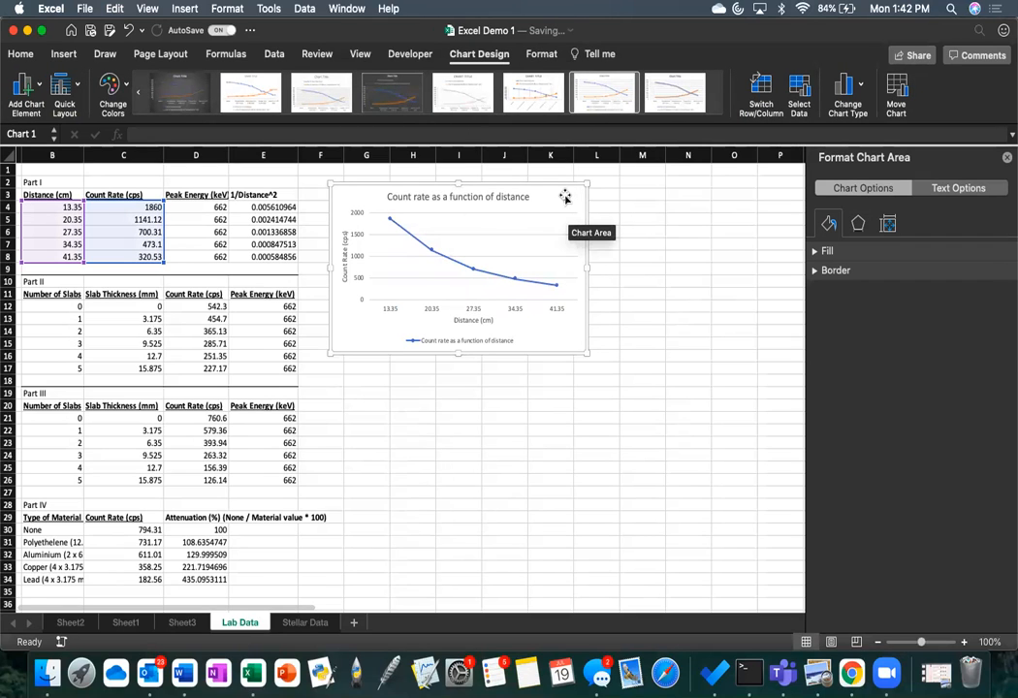
click(803, 100)
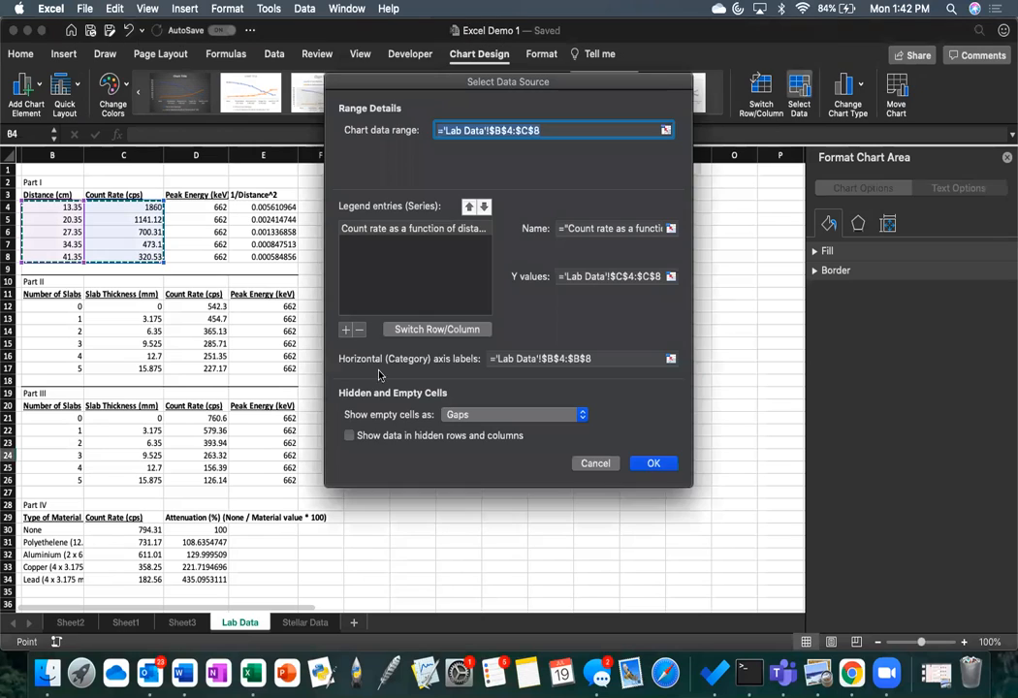
click(345, 330)
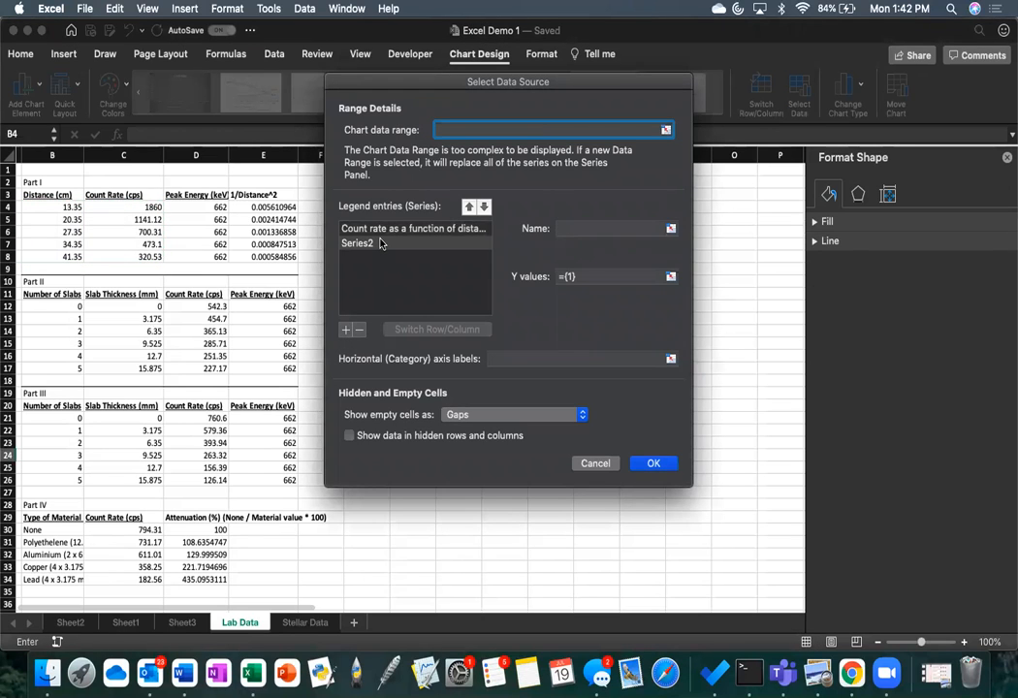
click(595, 464)
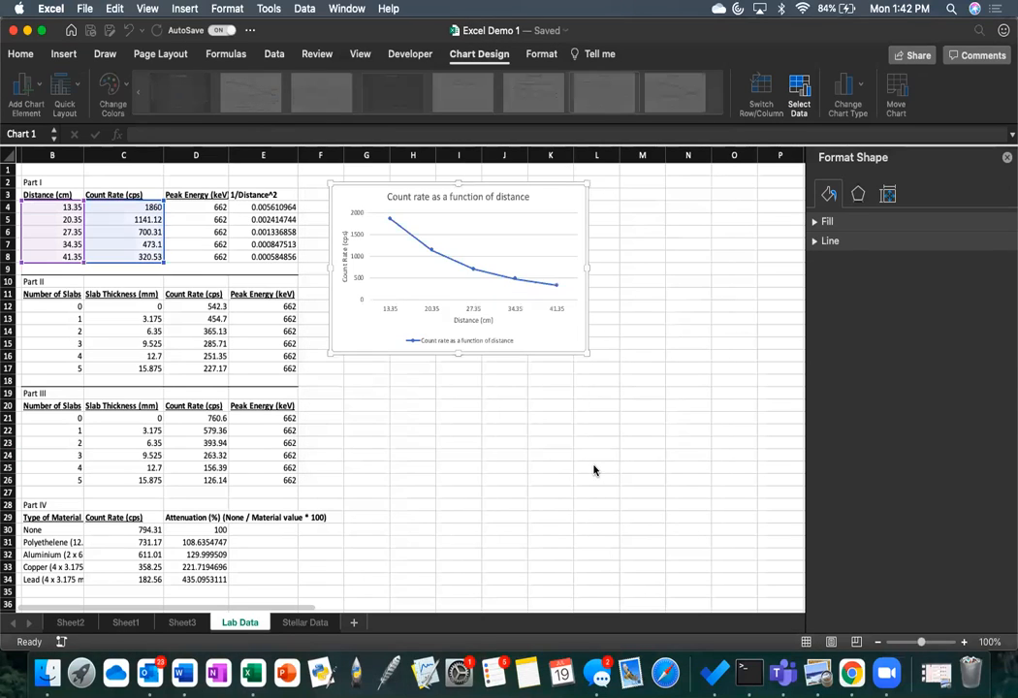
Step: Insert a 2-D clustered column chart from the Part IV materials and count rates in B30:C34 and move it clear of the table
click(440, 401)
scroll(440, 402, down, 5)
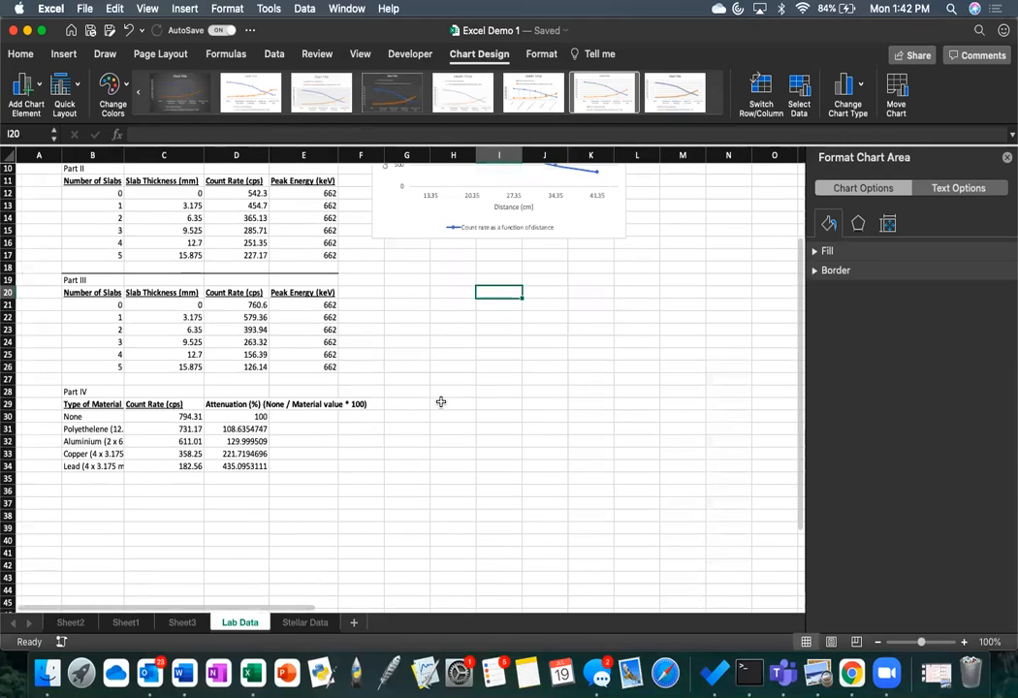
click(69, 58)
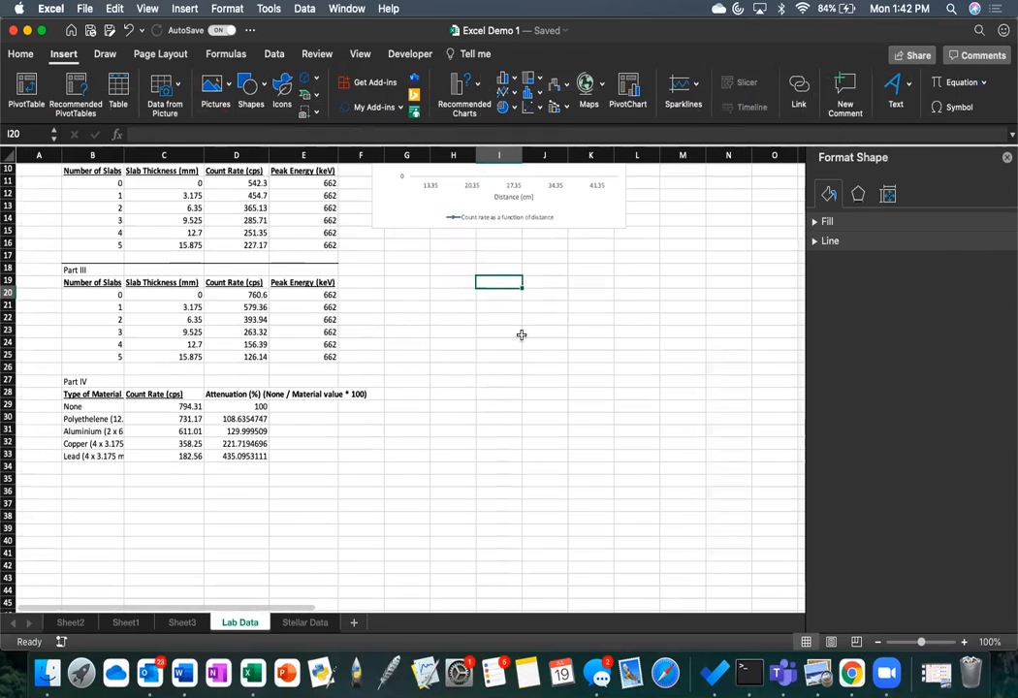
click(377, 433)
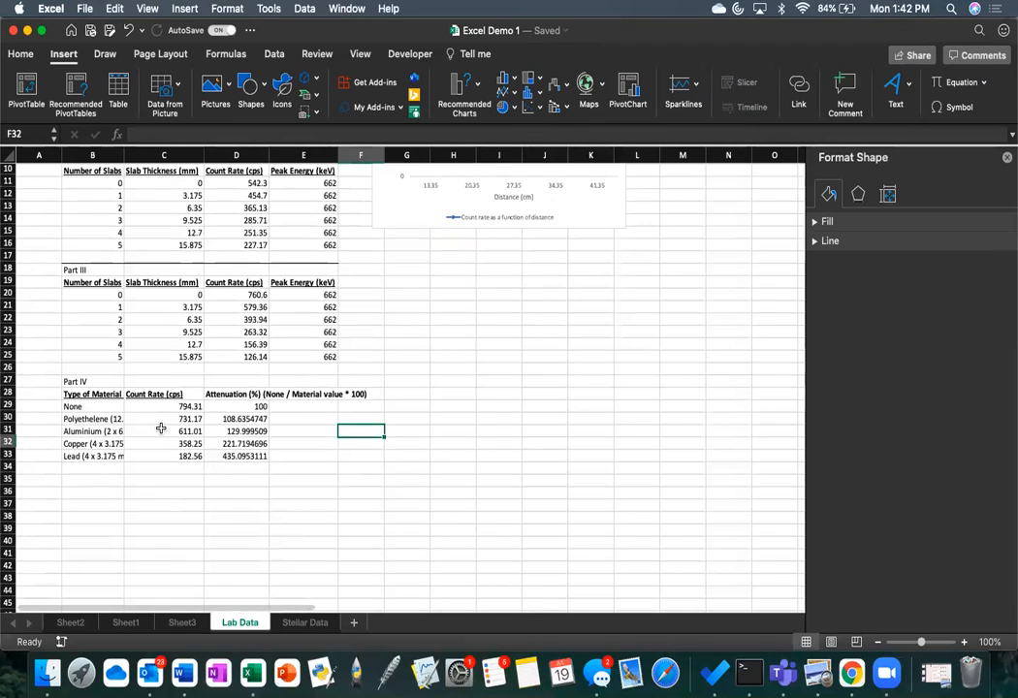
click(87, 407)
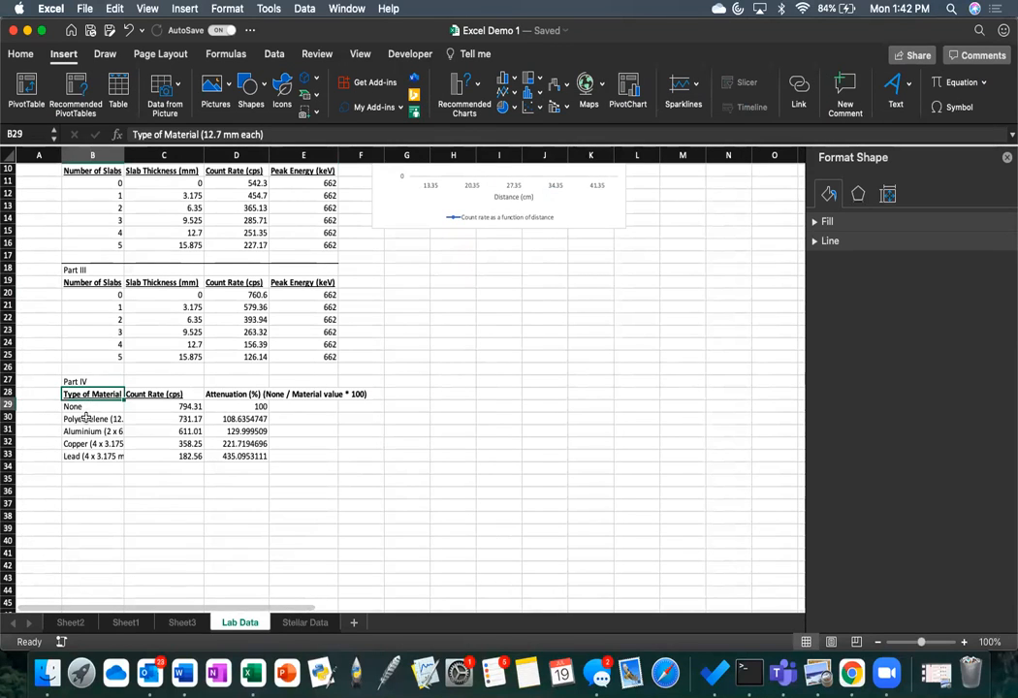
click(80, 414)
drag(136, 414, 101, 413)
drag(147, 446, 184, 456)
click(109, 514)
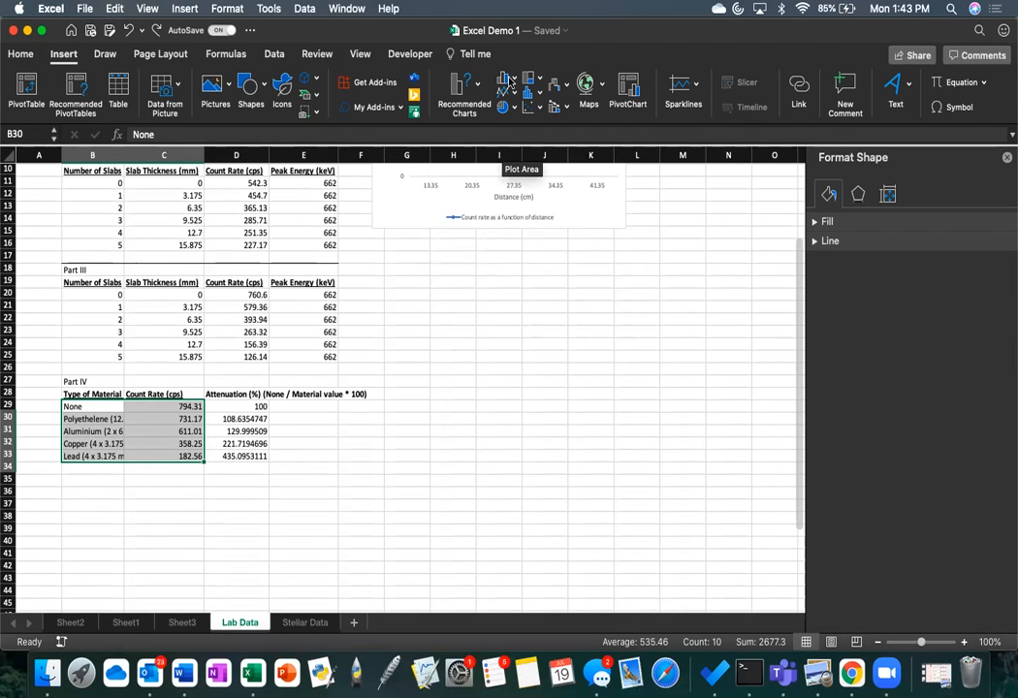
click(511, 81)
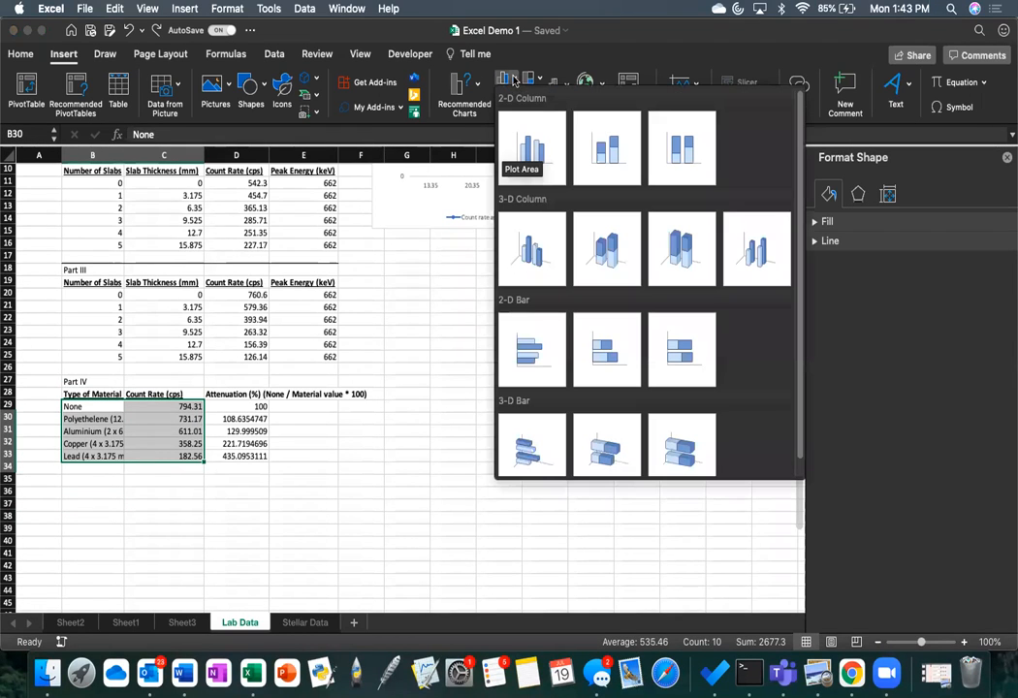
click(542, 147)
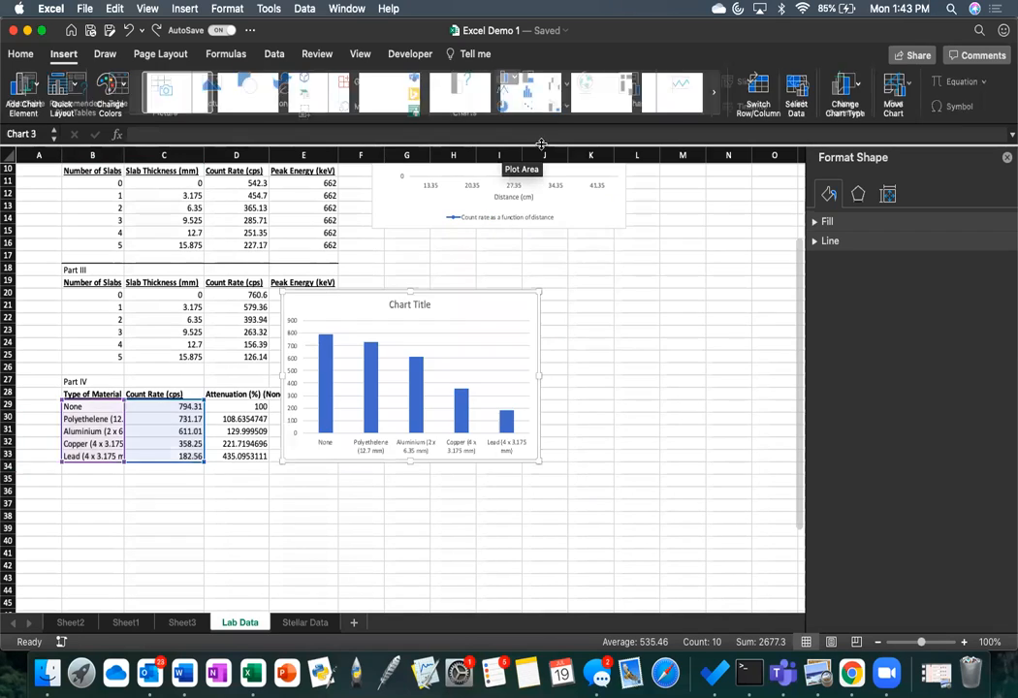
drag(491, 303, 616, 325)
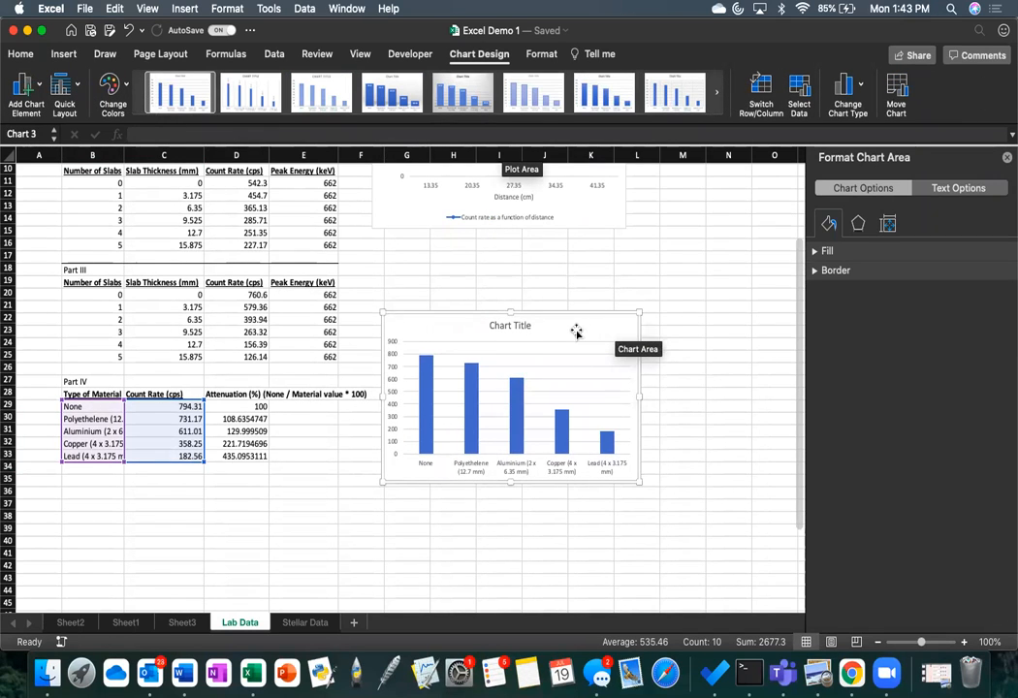
Step: Name the column chart's data series "Count Rates with Materials" in its data source, keeping the existing Y values and axis labels
click(801, 90)
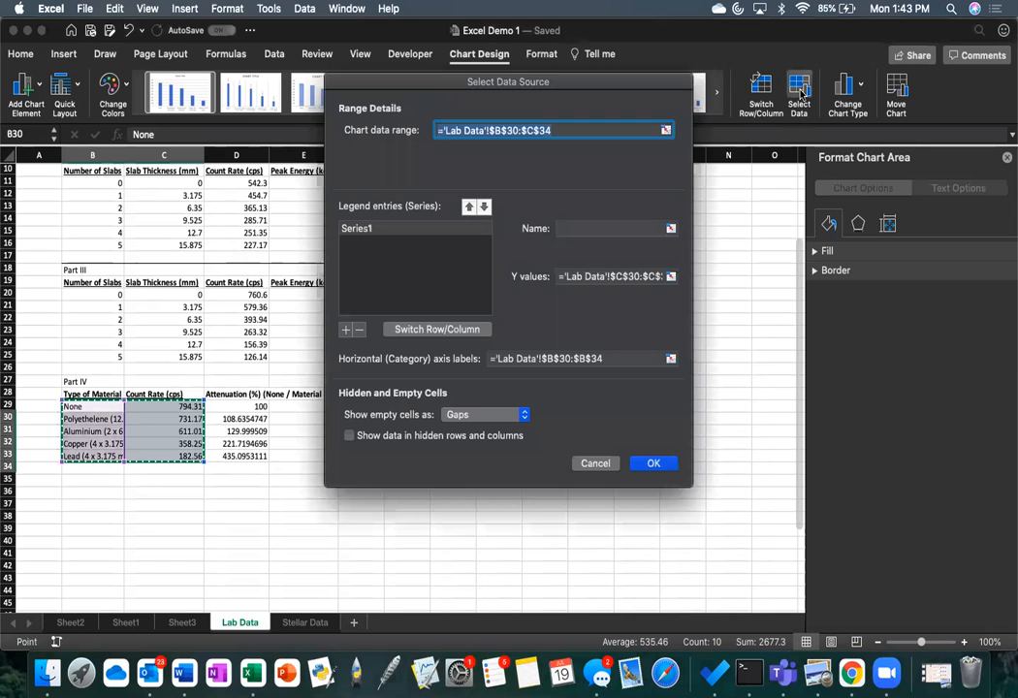
click(566, 276)
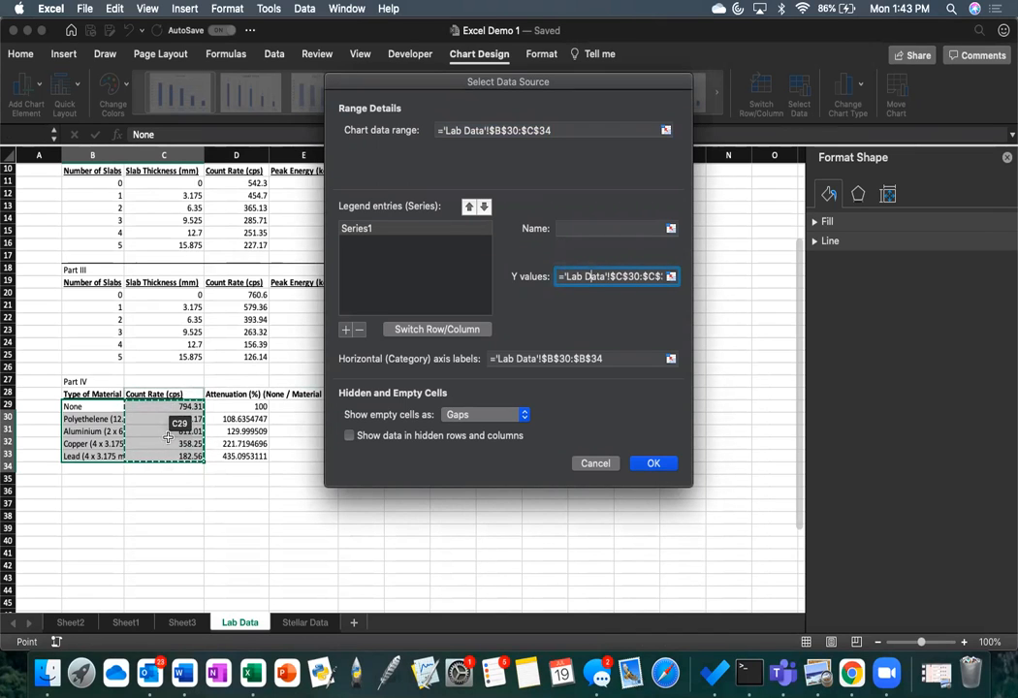
click(601, 360)
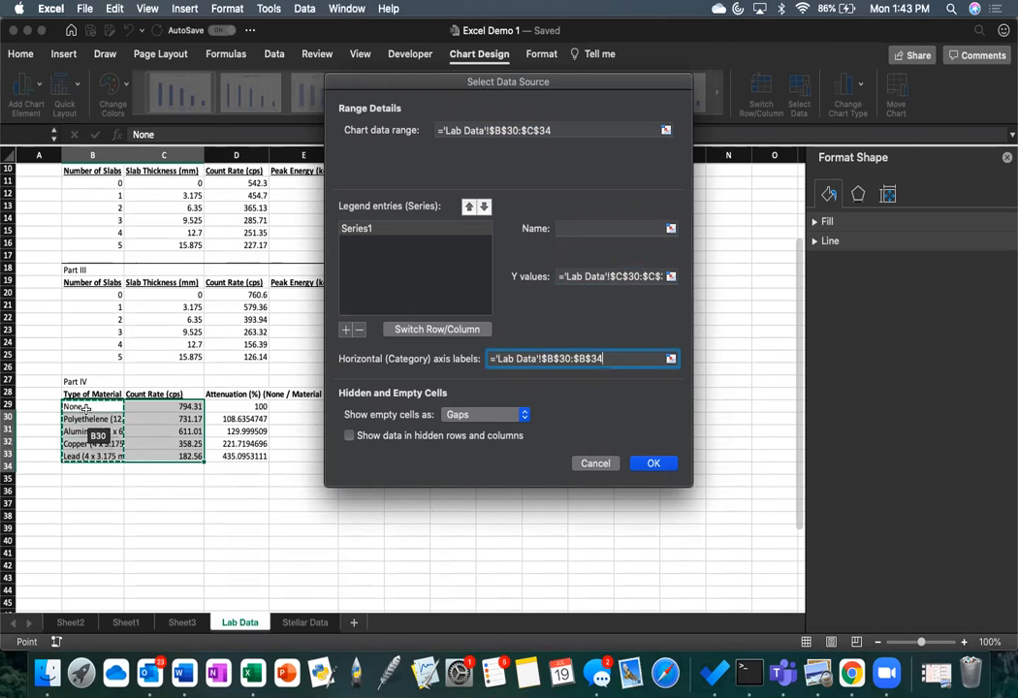
click(592, 227)
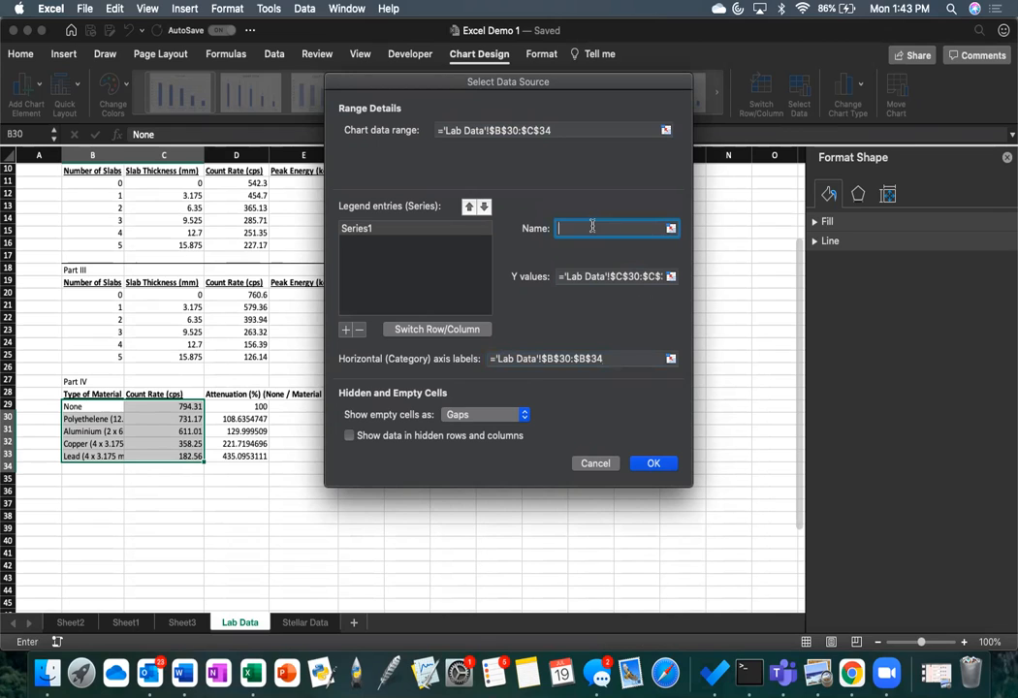
text(Cou)
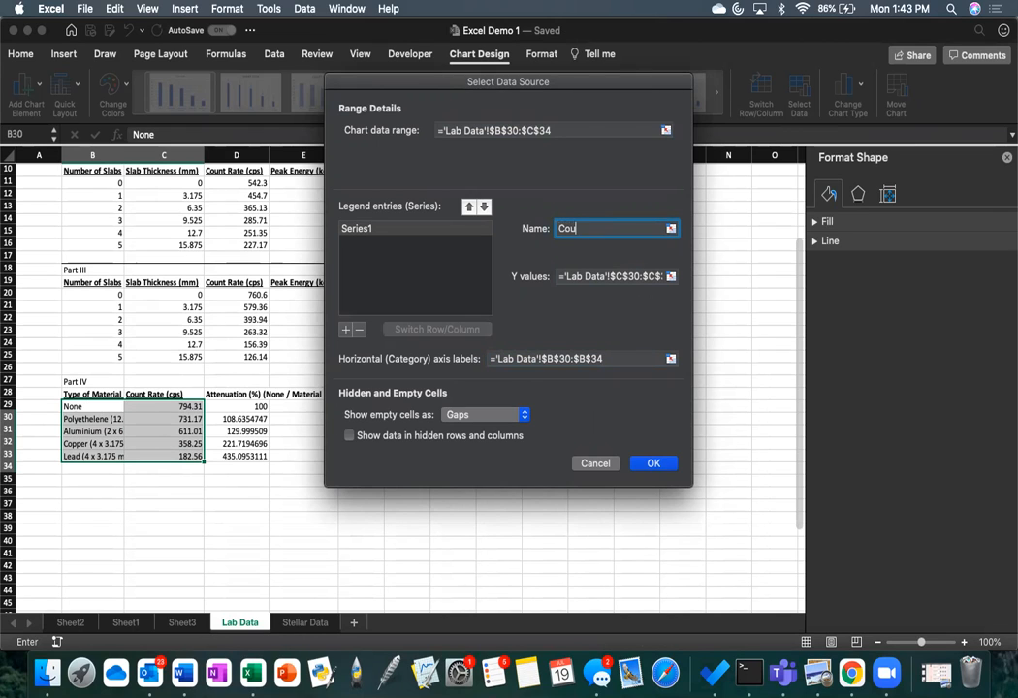
text(nt Rates with Materials)
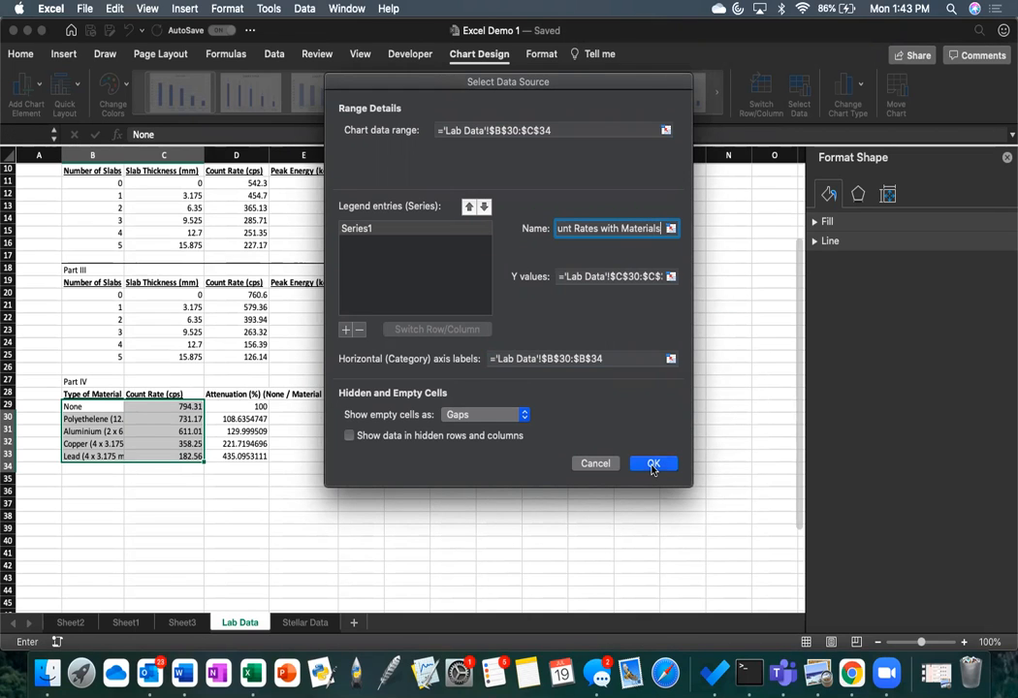
click(653, 464)
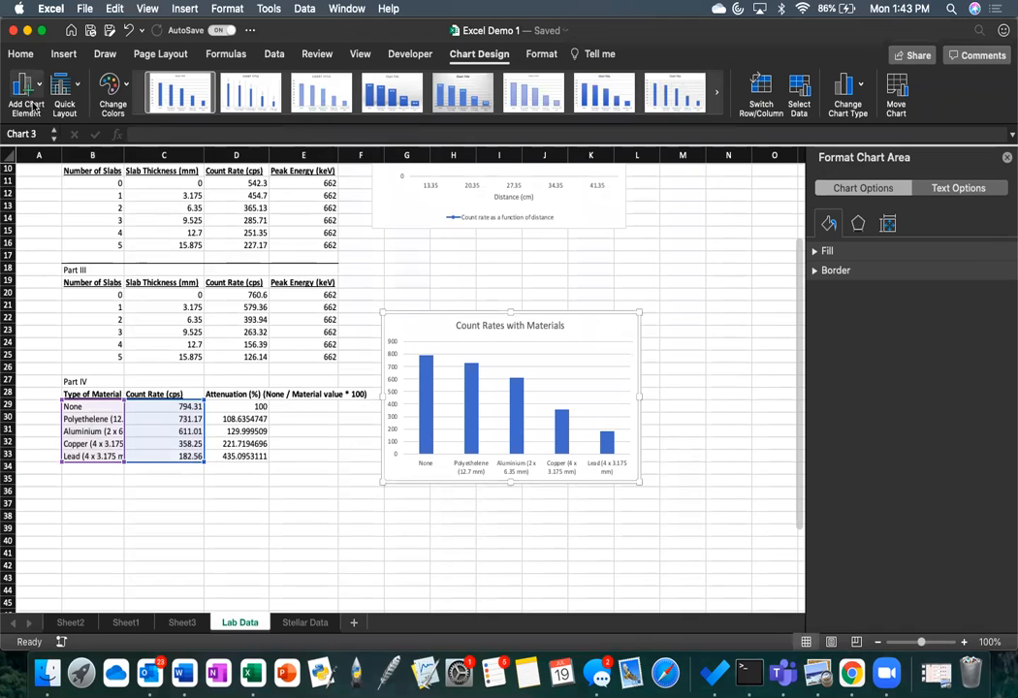
Step: Add primary horizontal and primary vertical axis titles to the Count Rates with Materials chart
click(32, 107)
mouse_move(89, 129)
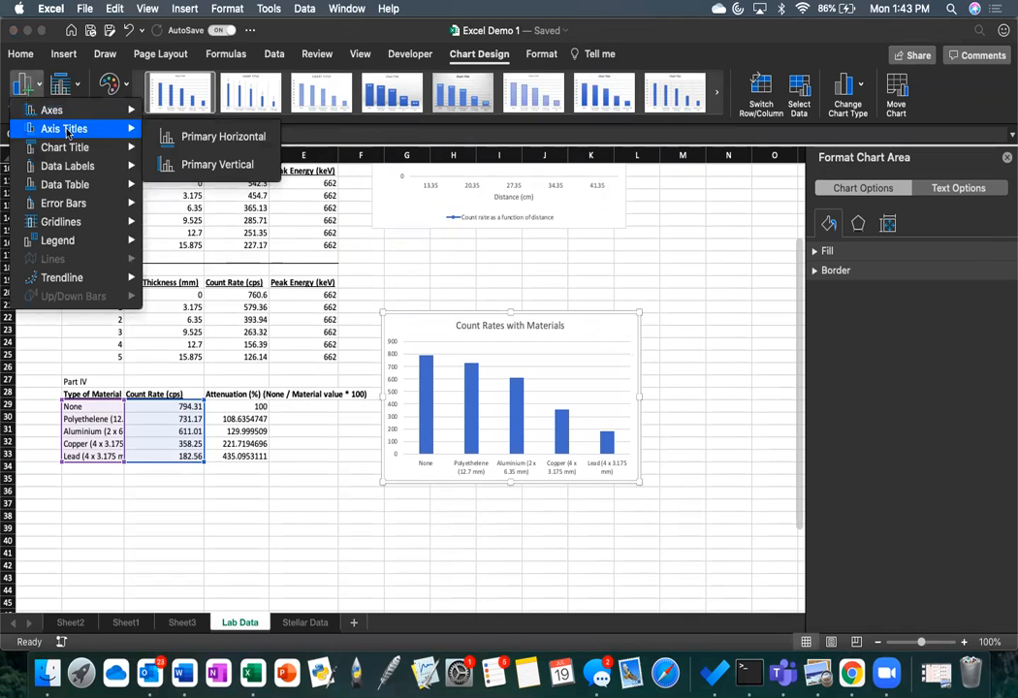
click(184, 142)
click(23, 85)
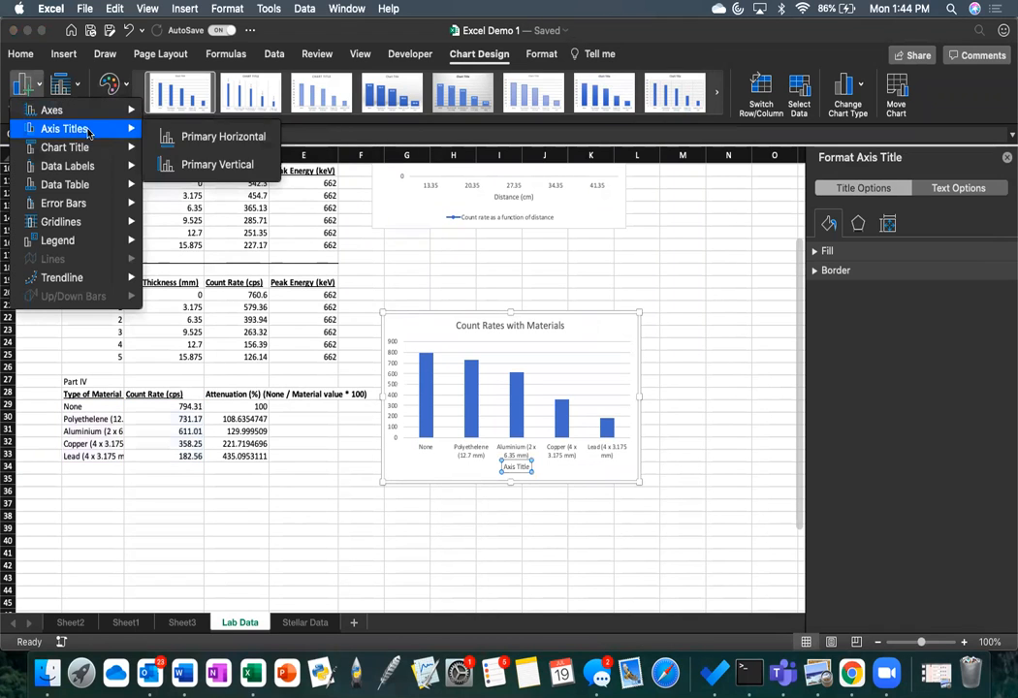
click(174, 162)
Step: Label the vertical axis of the Count Rates with Materials chart "Count Rate (cps)"
click(529, 470)
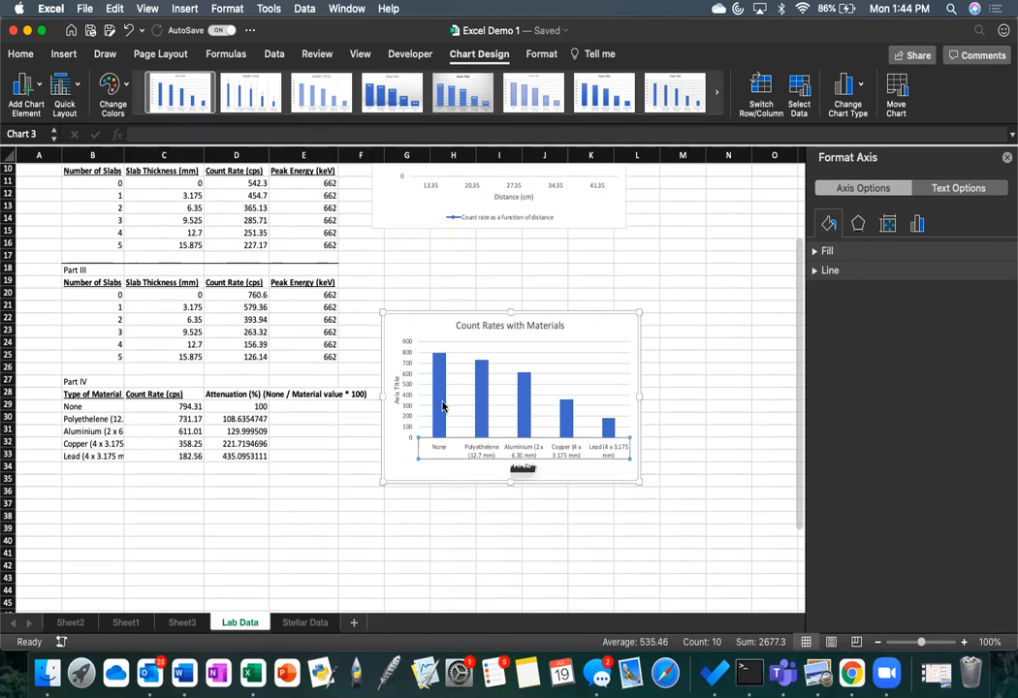
click(396, 387)
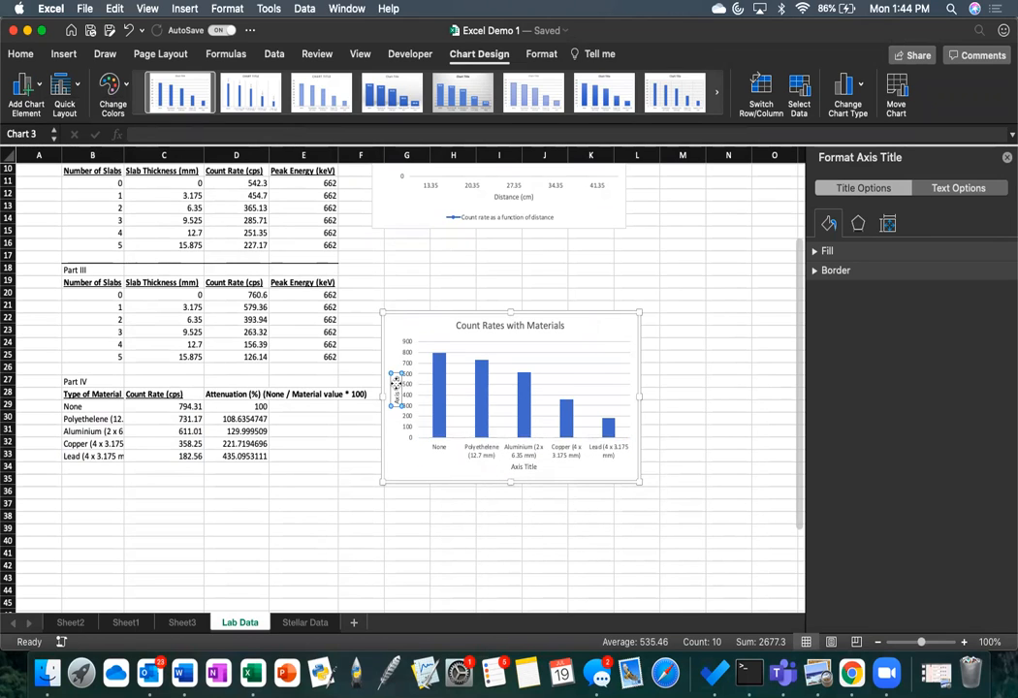
key(super+a)
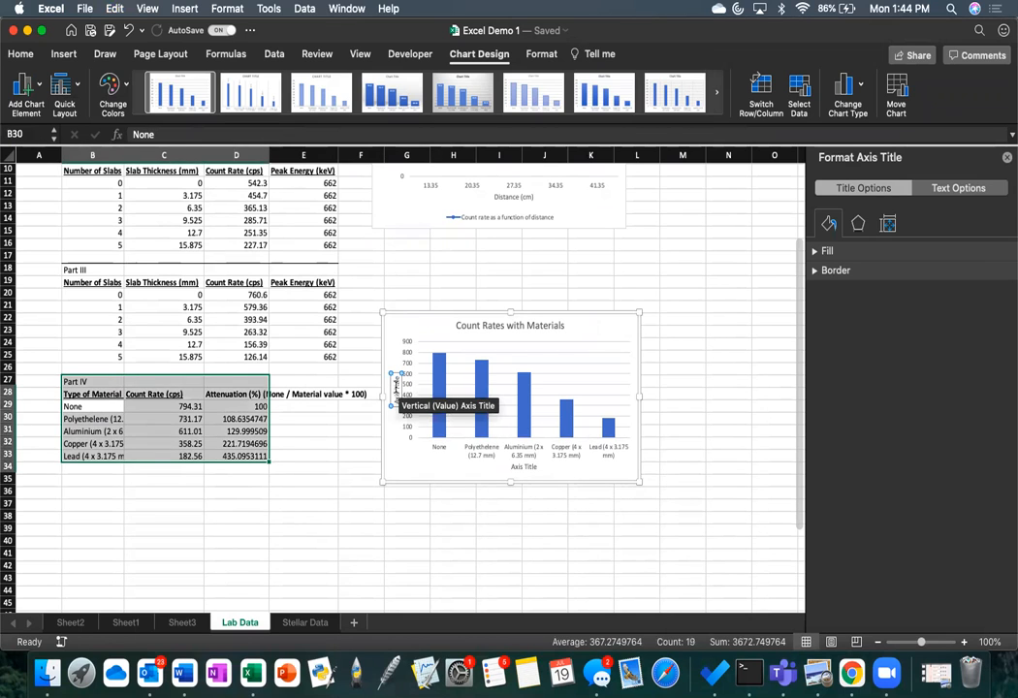
click(396, 387)
key(super+a)
text(Count Rate (cps))
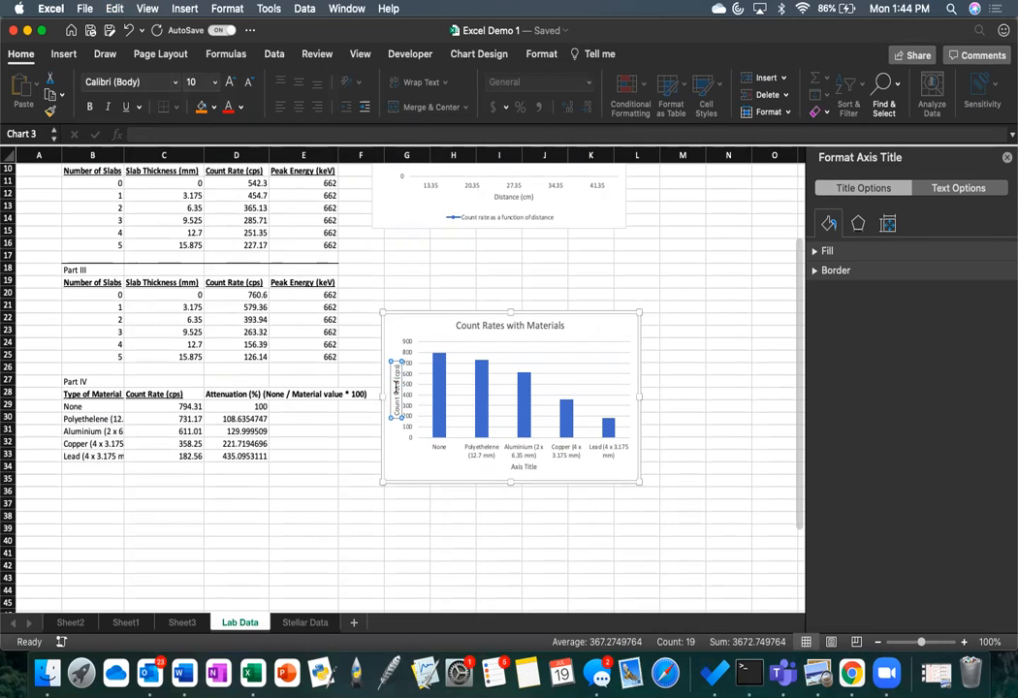
Step: Try a legend with the Right placement on the Count Rates with Materials chart
click(517, 468)
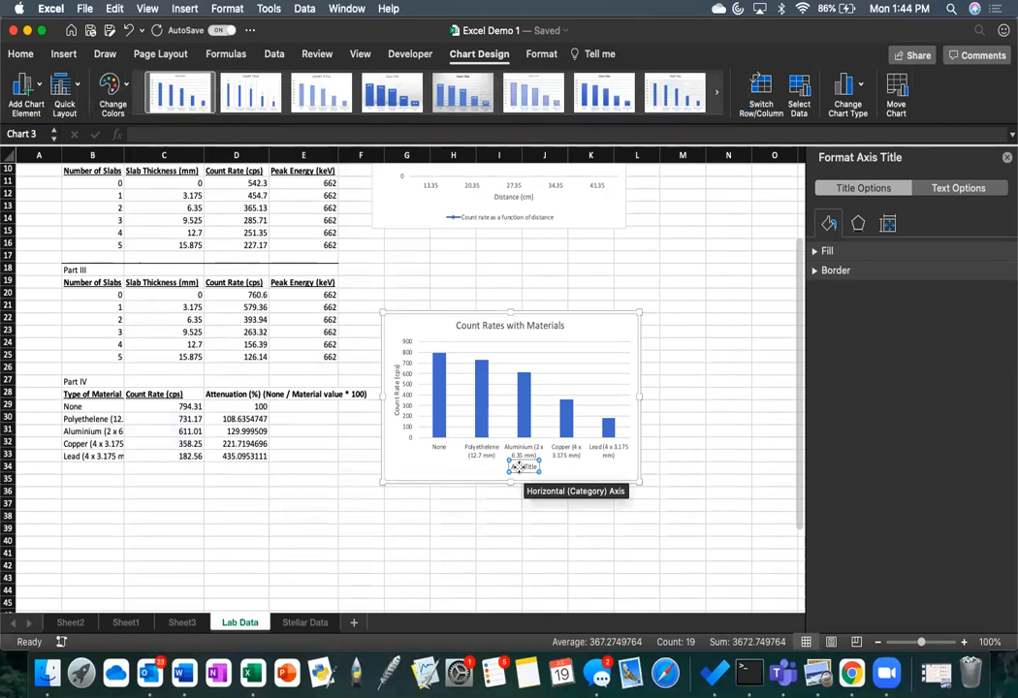
click(27, 85)
mouse_move(111, 248)
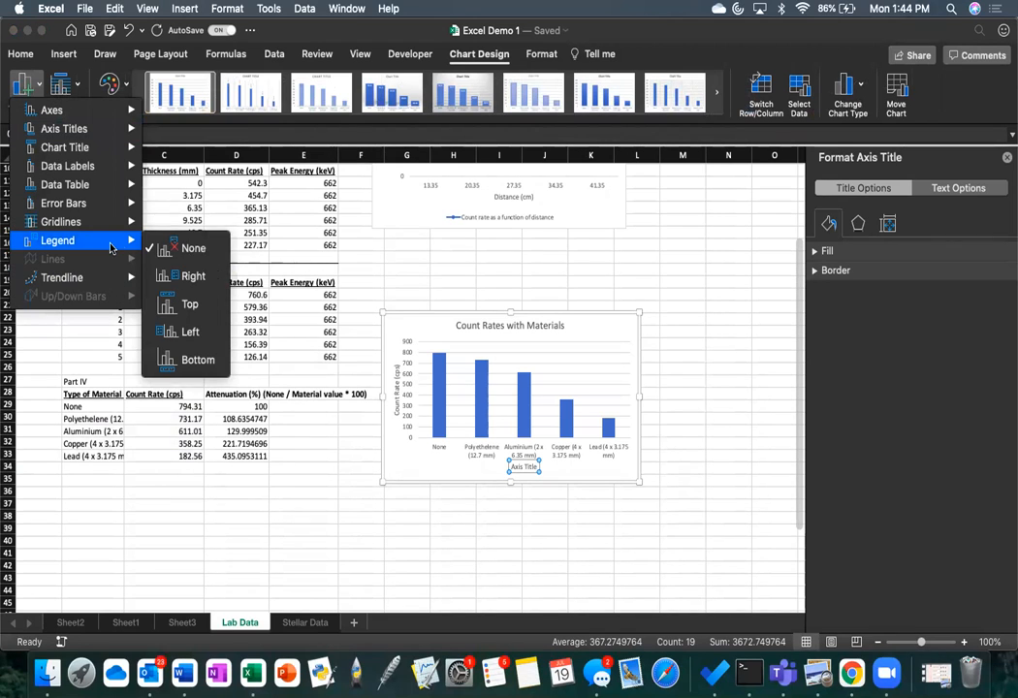
click(191, 275)
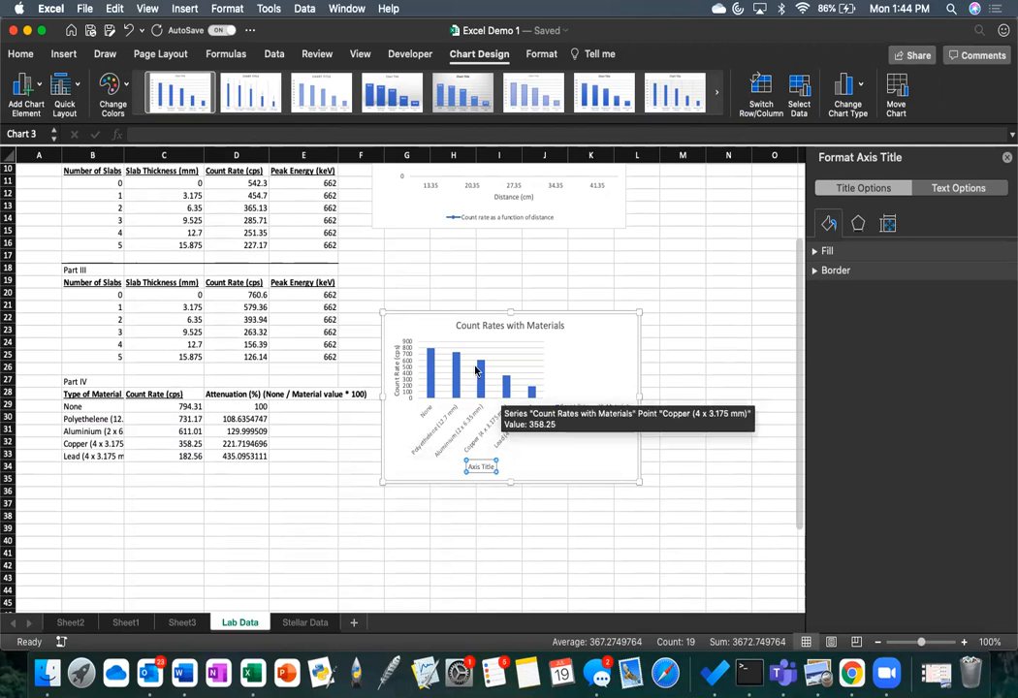
scroll(434, 364, up, 3)
scroll(442, 388, down, 2)
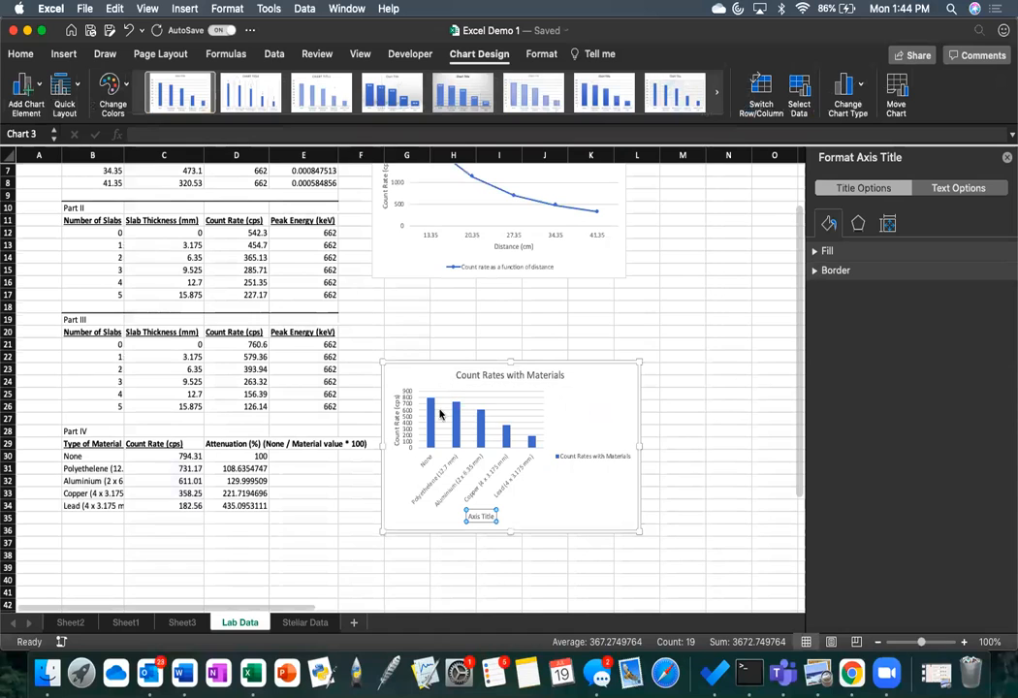
mouse_move(433, 417)
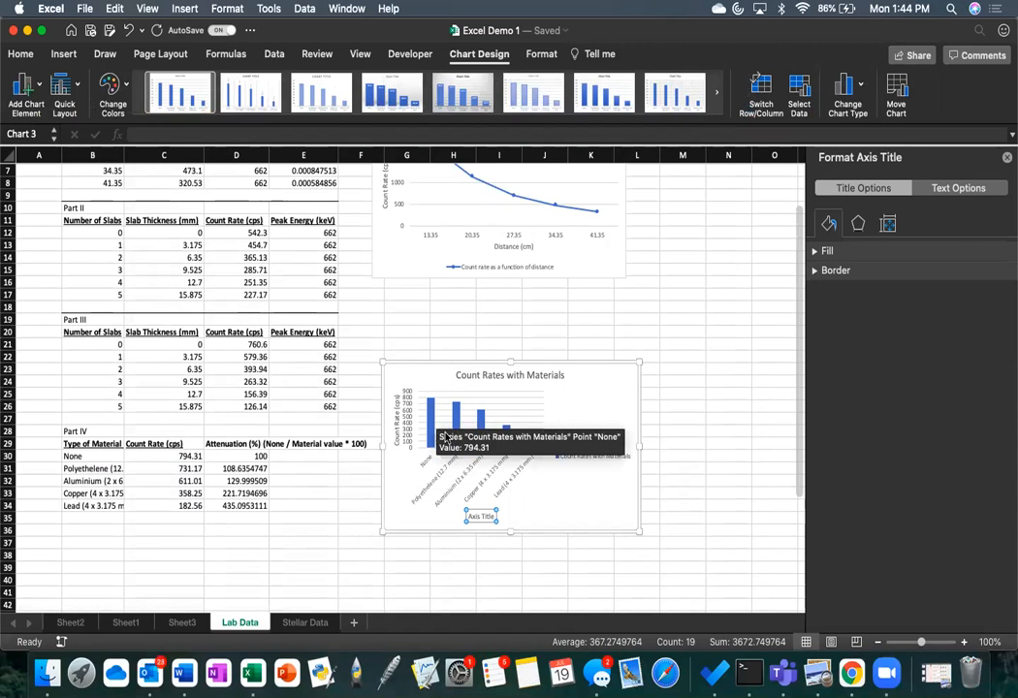
scroll(598, 257, up, 2)
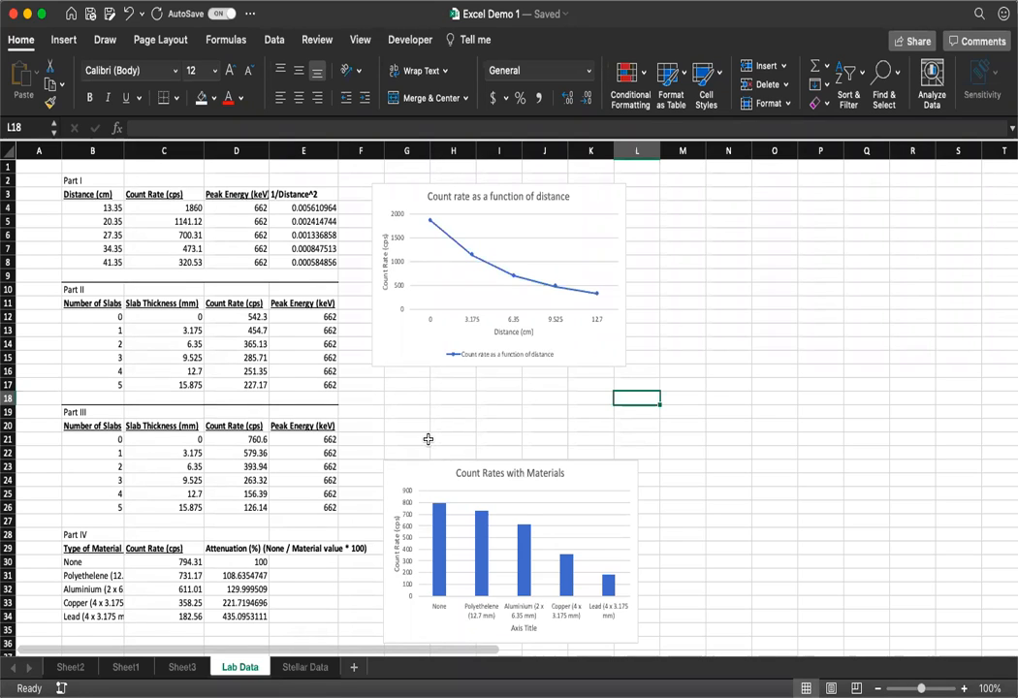
Step: Insert a 2-D line chart from the Part II slab thicknesses and count rates in C12:D17
click(435, 415)
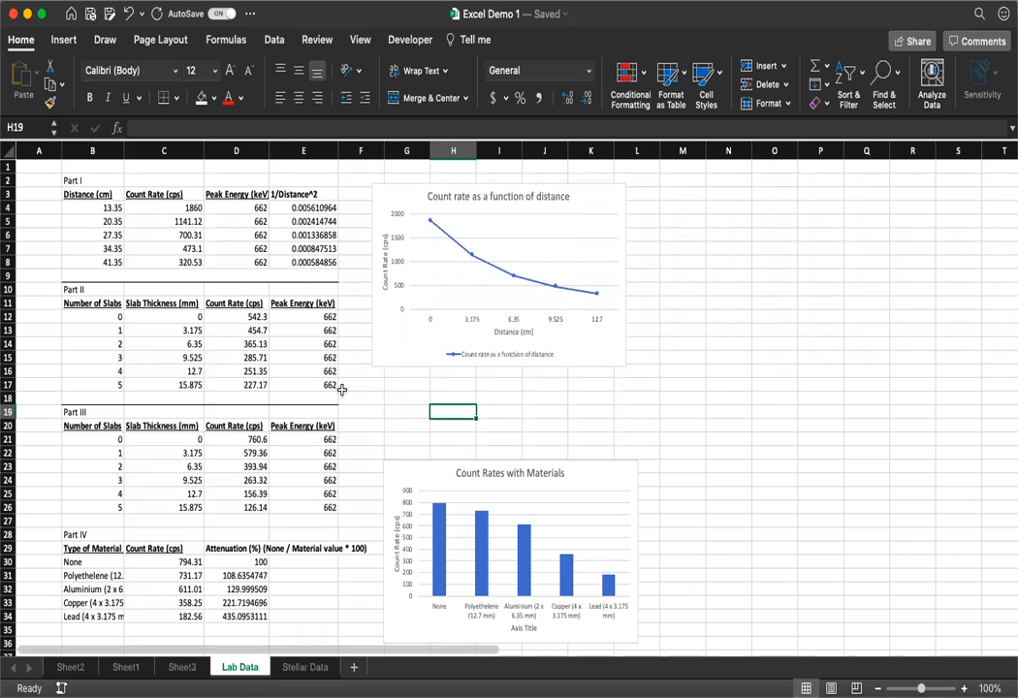
drag(222, 315, 197, 393)
drag(231, 442, 231, 489)
click(232, 315)
mouse_move(232, 315)
mouse_down()
mouse_move(189, 357)
mouse_move(193, 387)
mouse_up()
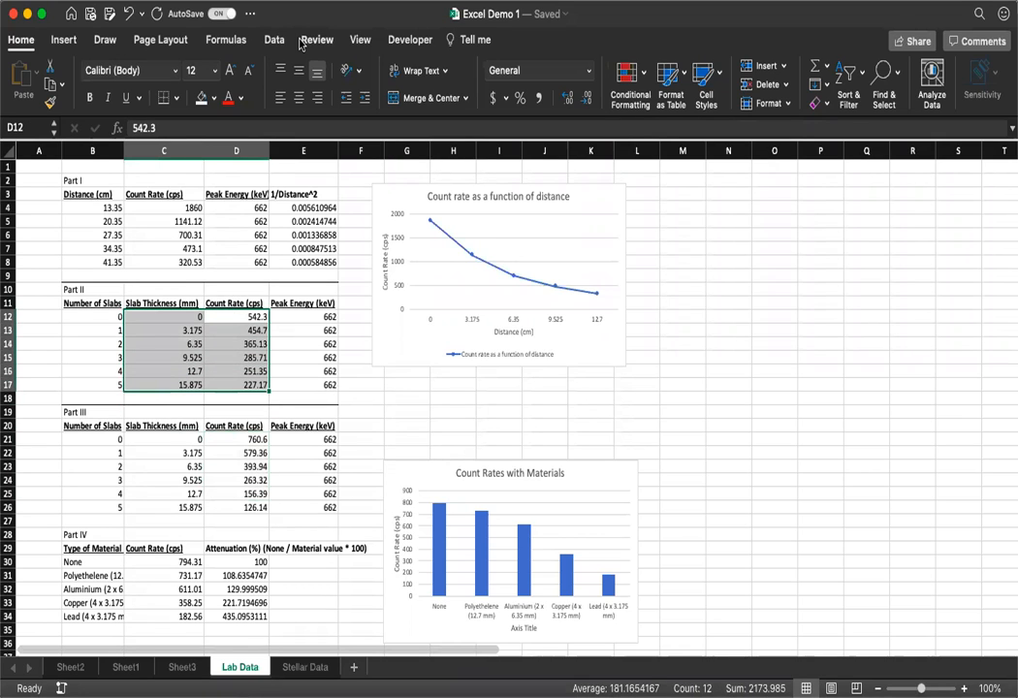
click(61, 41)
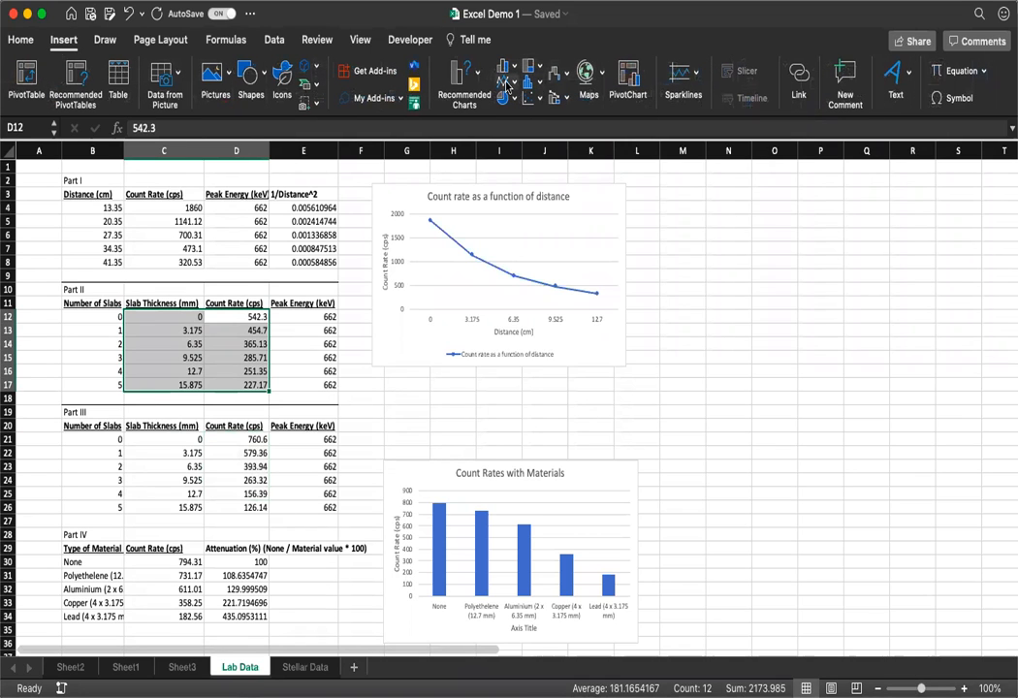
click(538, 169)
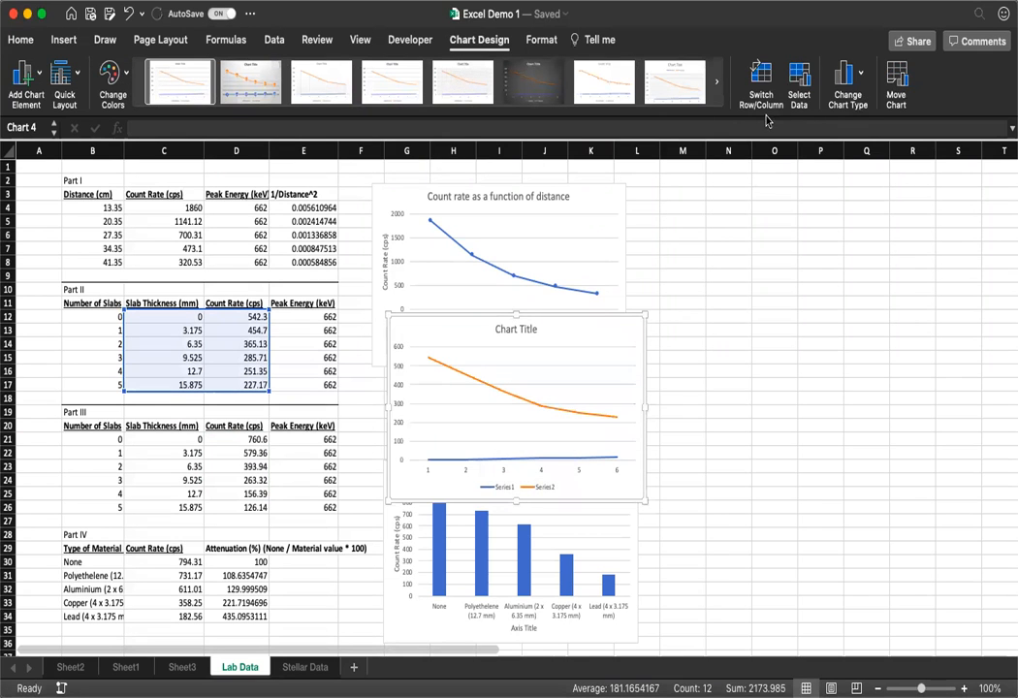
Step: Remove the second series from the new line chart's data source and name the remaining series "Part II cps"
click(795, 94)
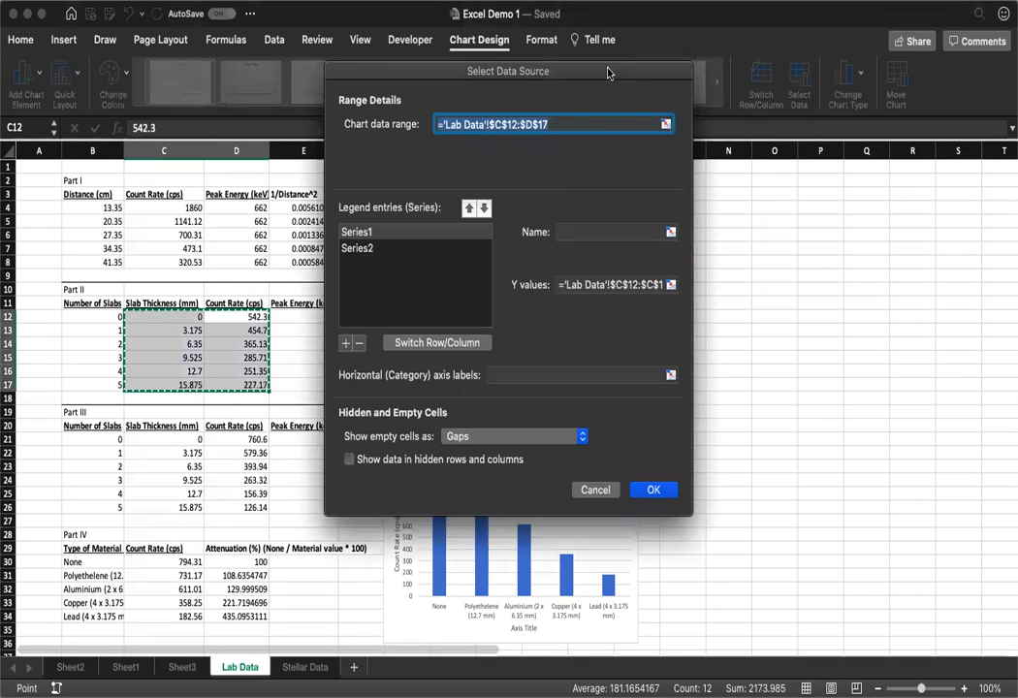
drag(606, 75, 720, 131)
click(553, 309)
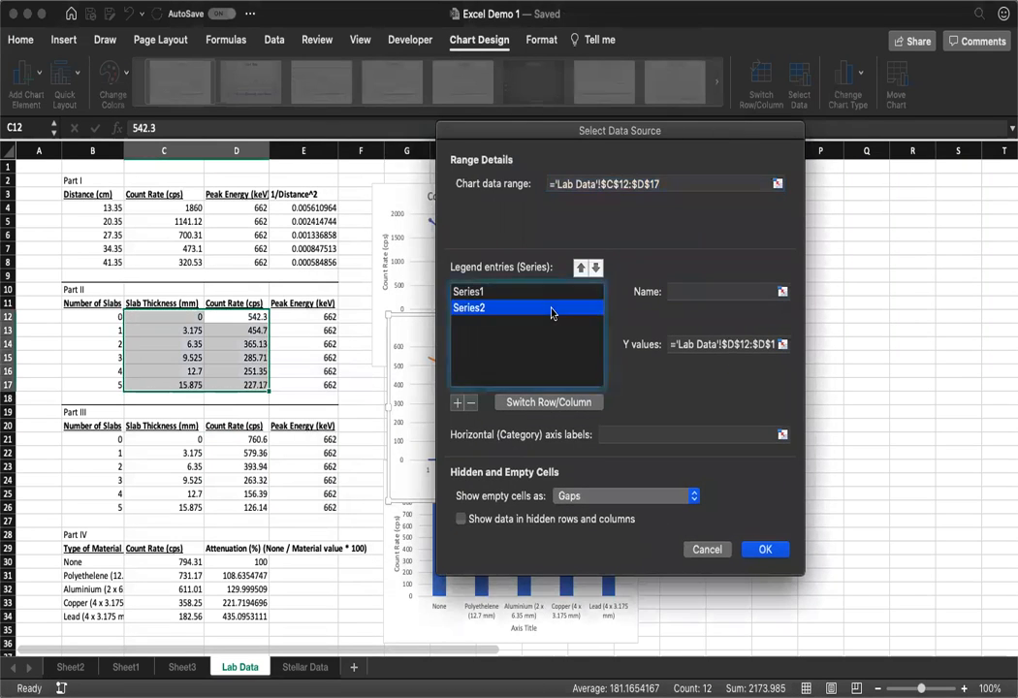
click(471, 403)
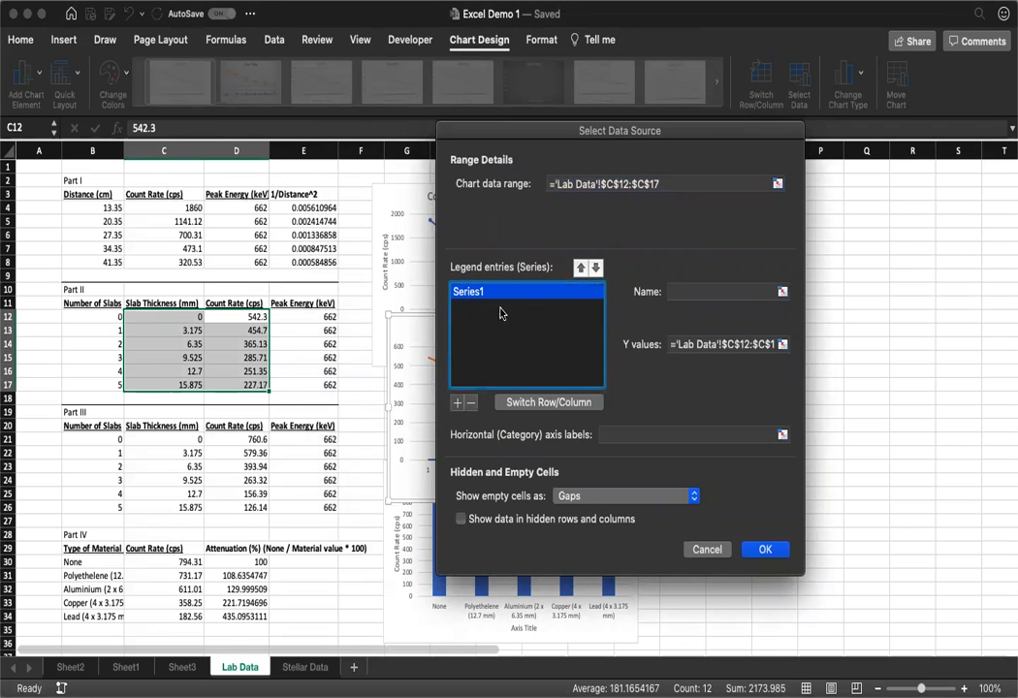
click(709, 288)
text(Part II cps)
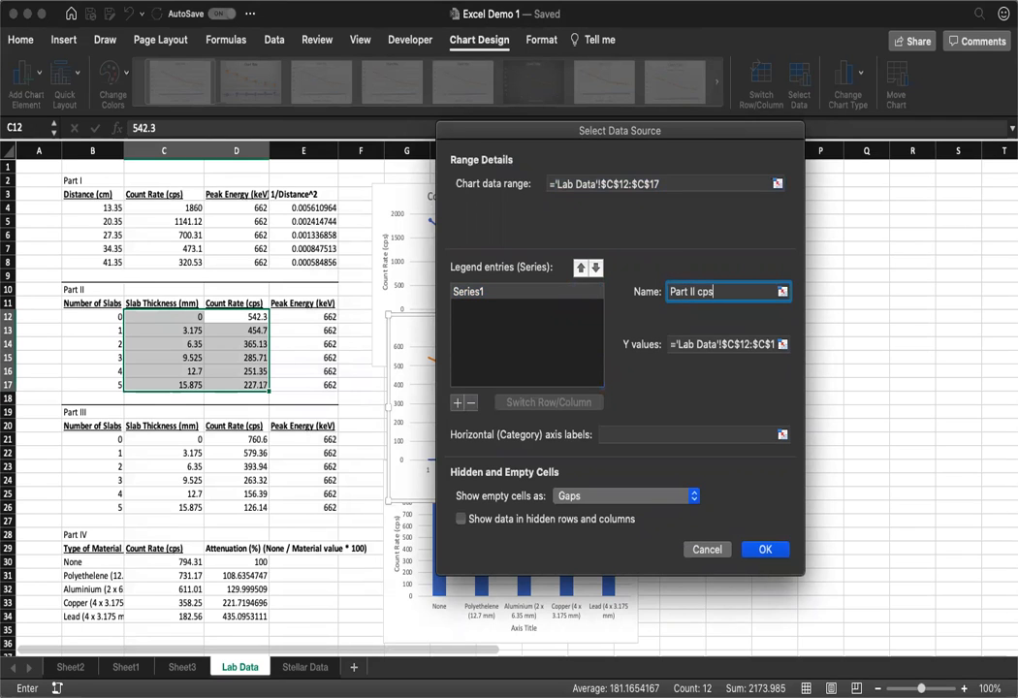
Step: Set the Part II cps series' Y values to D12:D17 and its horizontal axis labels to C12:C17
click(687, 345)
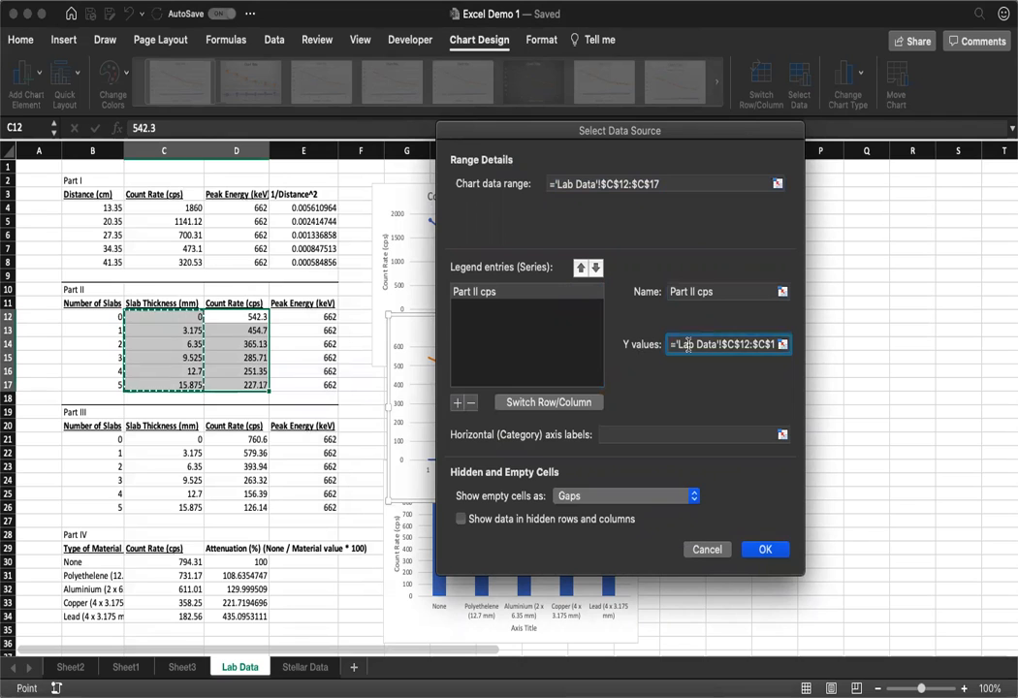
key(super+a)
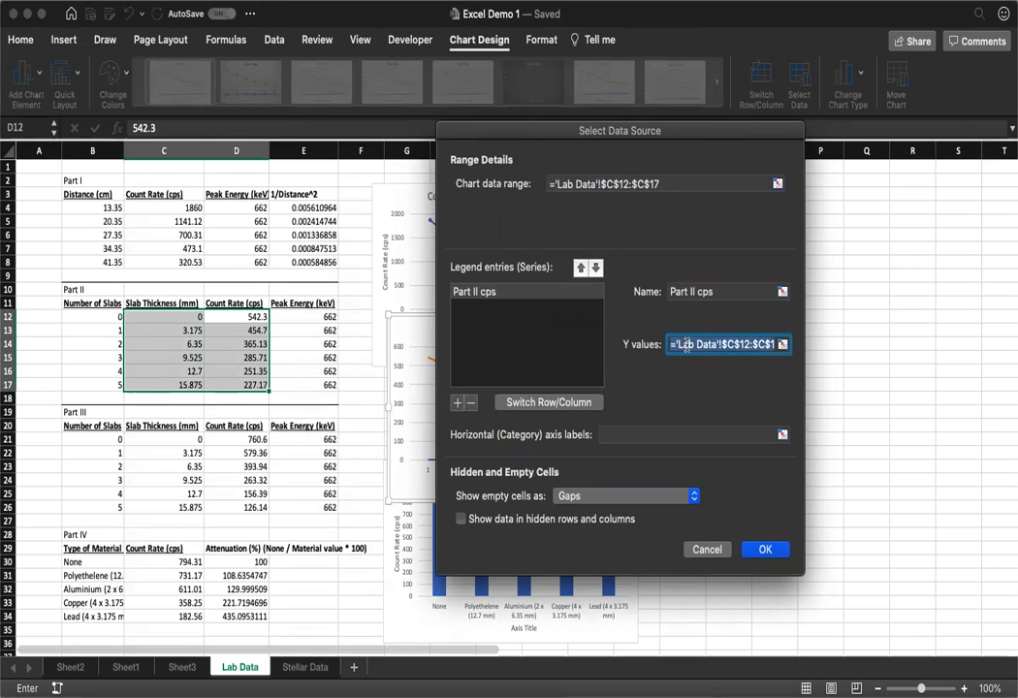
key(BackSpace)
drag(222, 316, 226, 387)
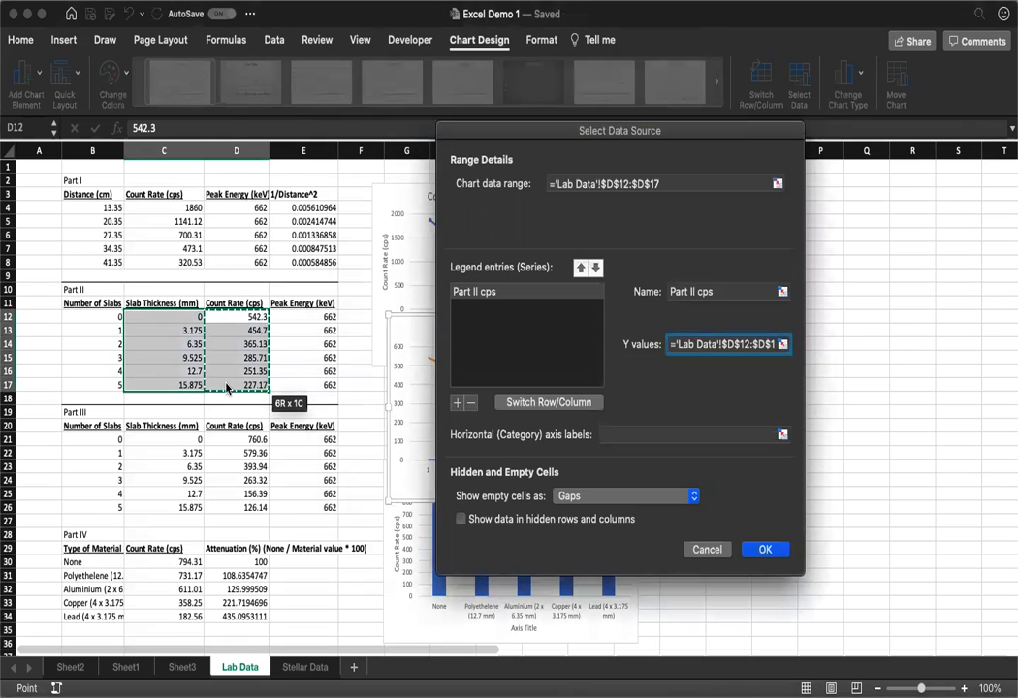
click(632, 433)
drag(167, 315, 167, 386)
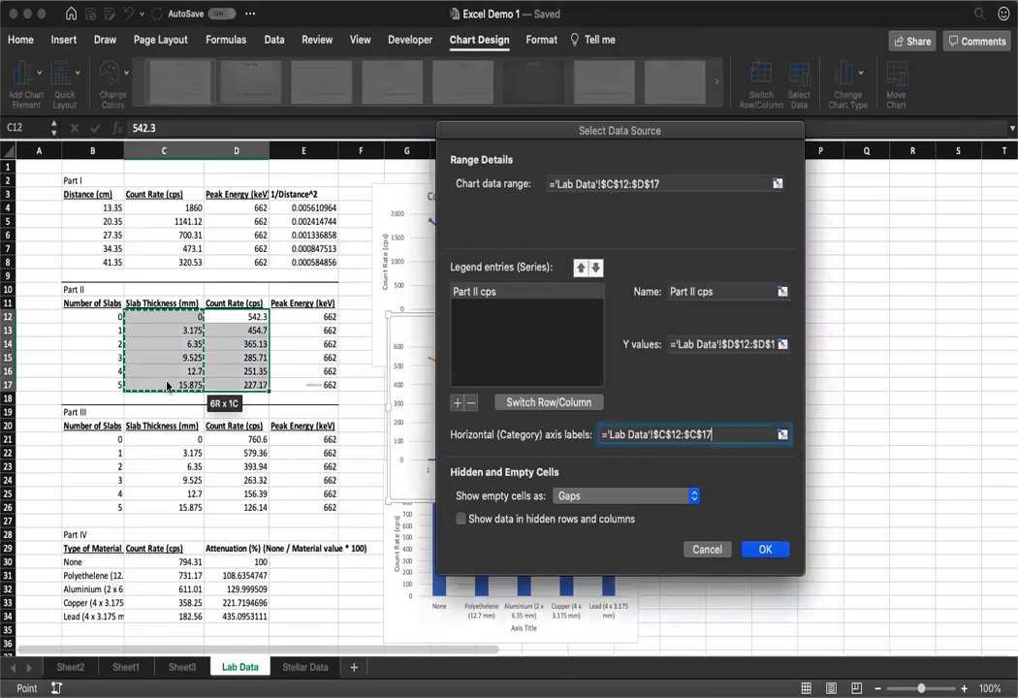
Step: Add a second series named "Part III cps" with the Part III count rates in D21:D26 as its Y values
click(459, 406)
click(736, 291)
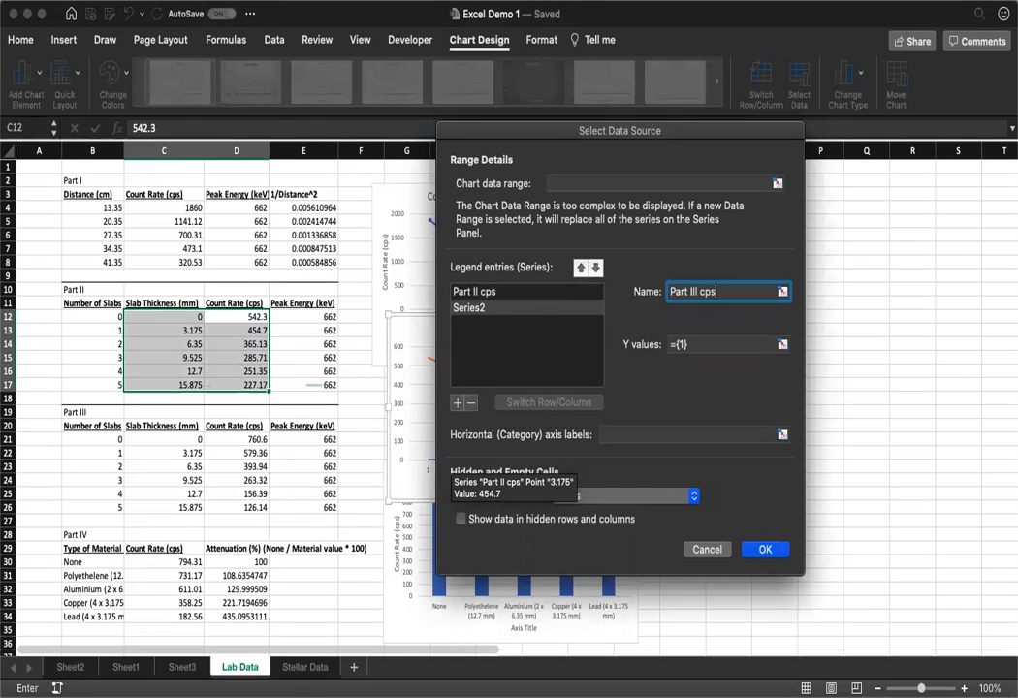
click(722, 342)
key(BackSpace)
key(BackSpace)
key(BackSpace)
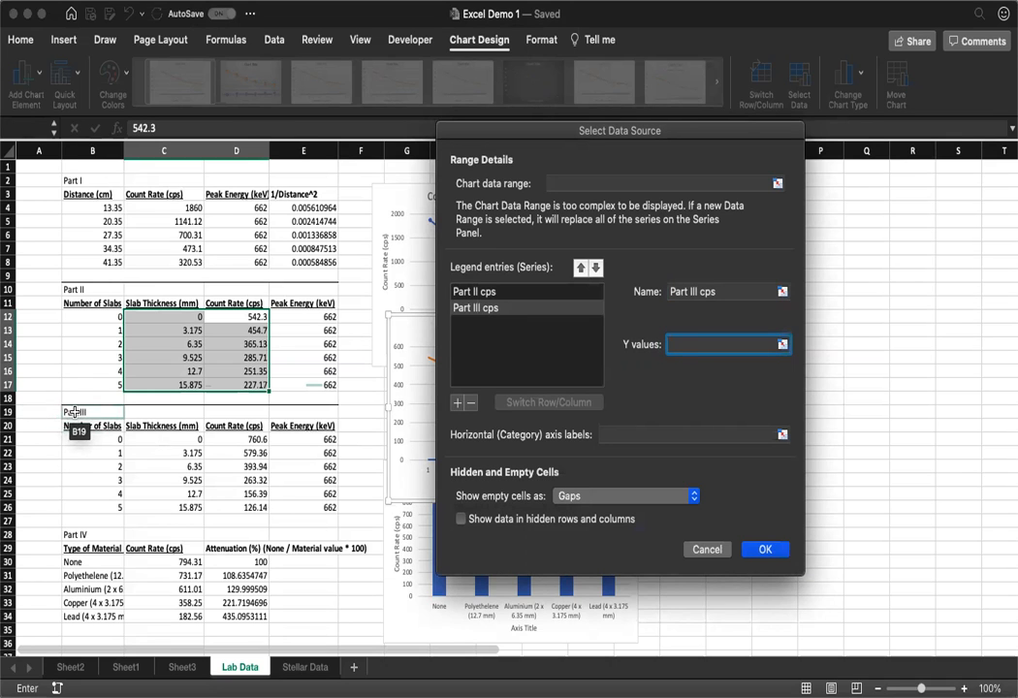
drag(214, 438, 219, 502)
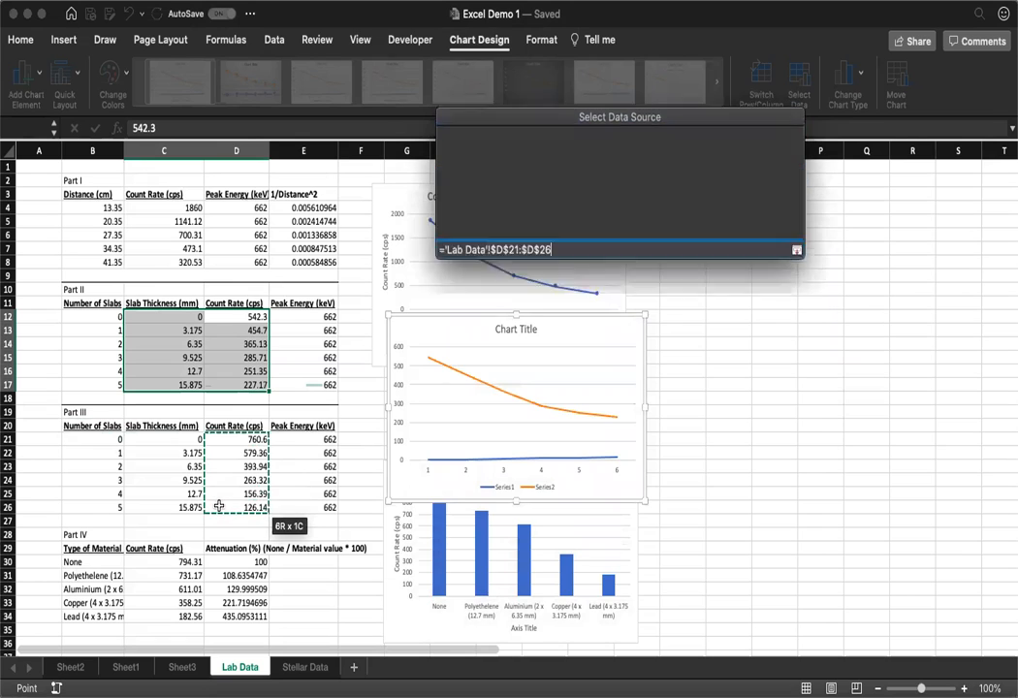
Step: Set the Part III cps series' horizontal axis labels to C21:C26 and apply the data source changes
click(660, 434)
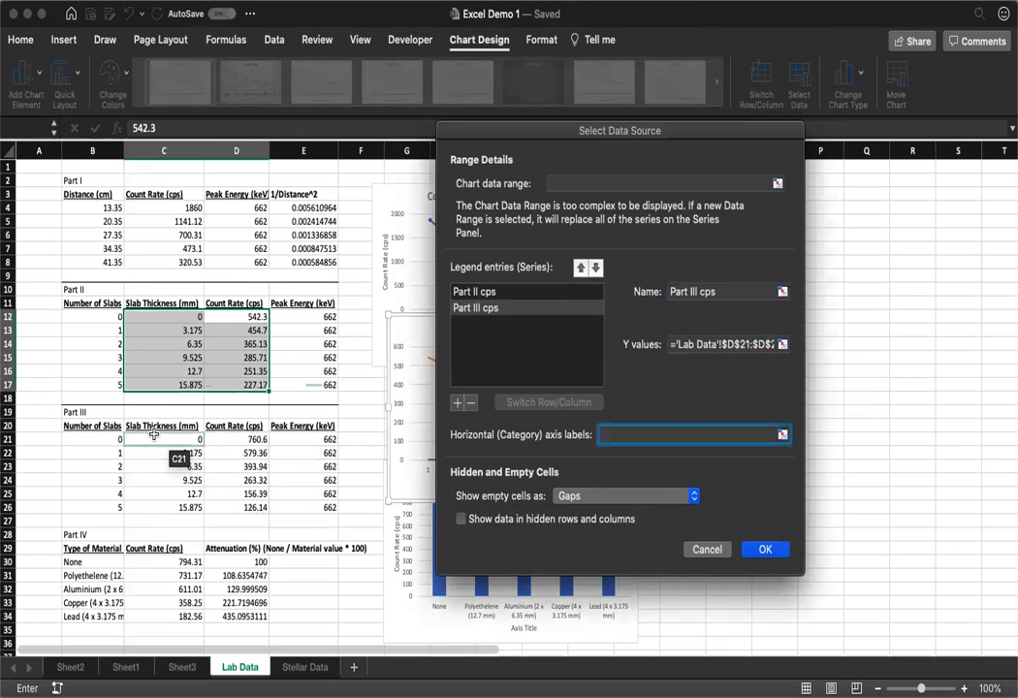
drag(153, 436, 155, 502)
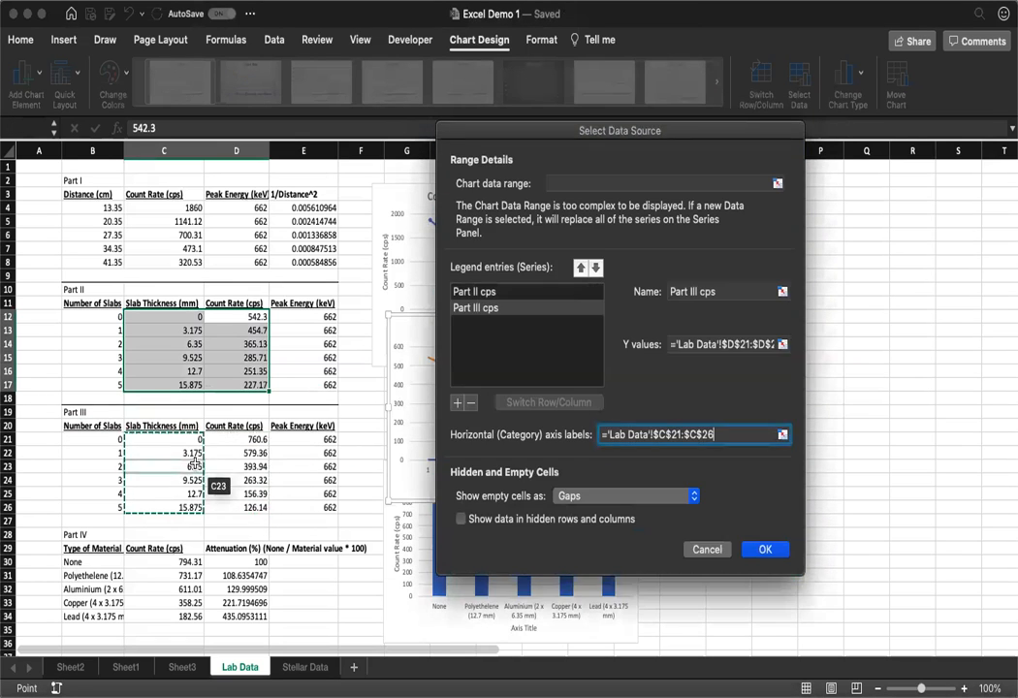
click(765, 548)
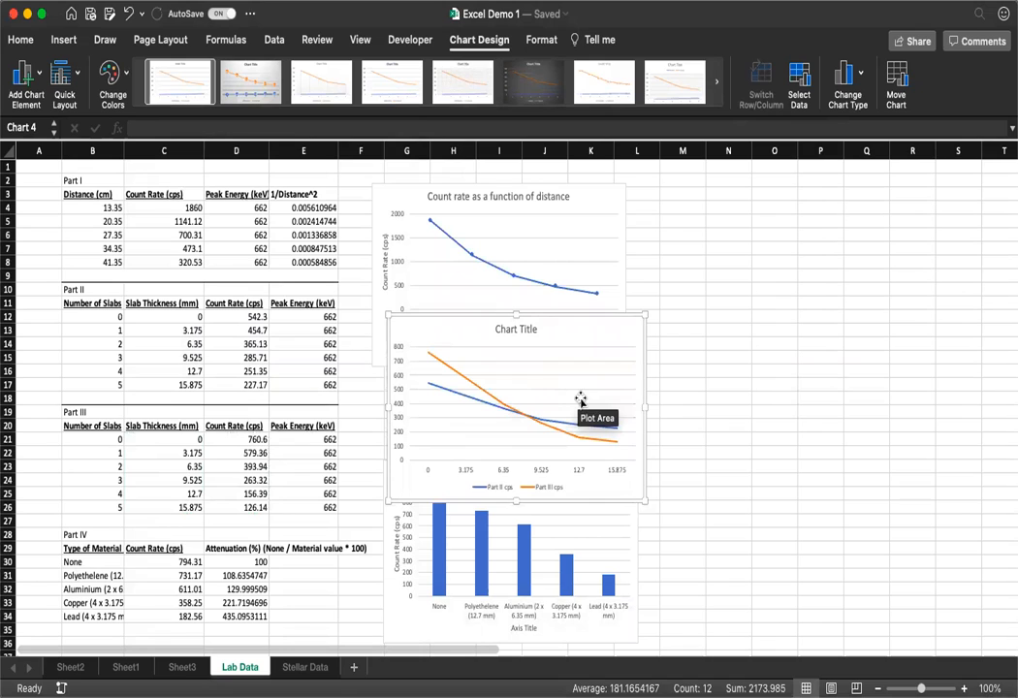
click(513, 330)
double_click(512, 329)
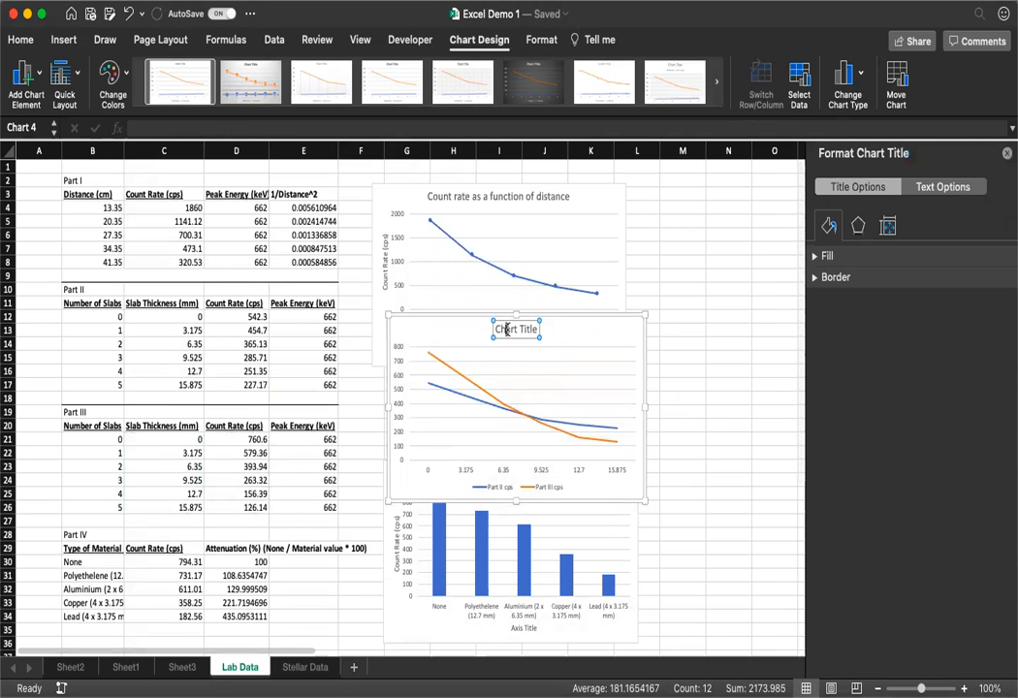
triple_click(506, 330)
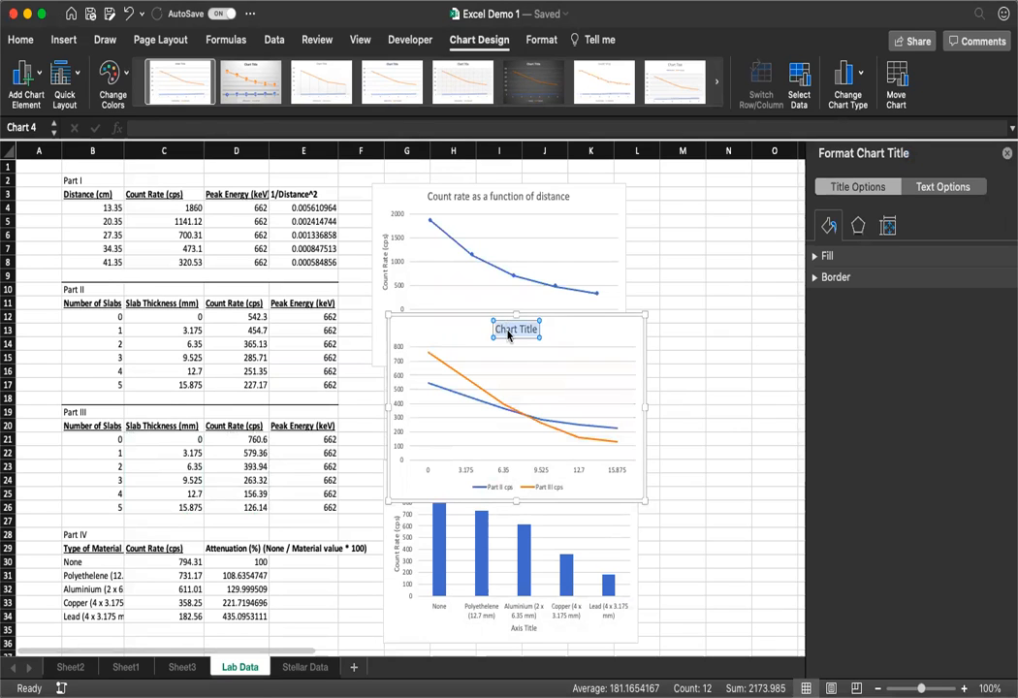
click(605, 335)
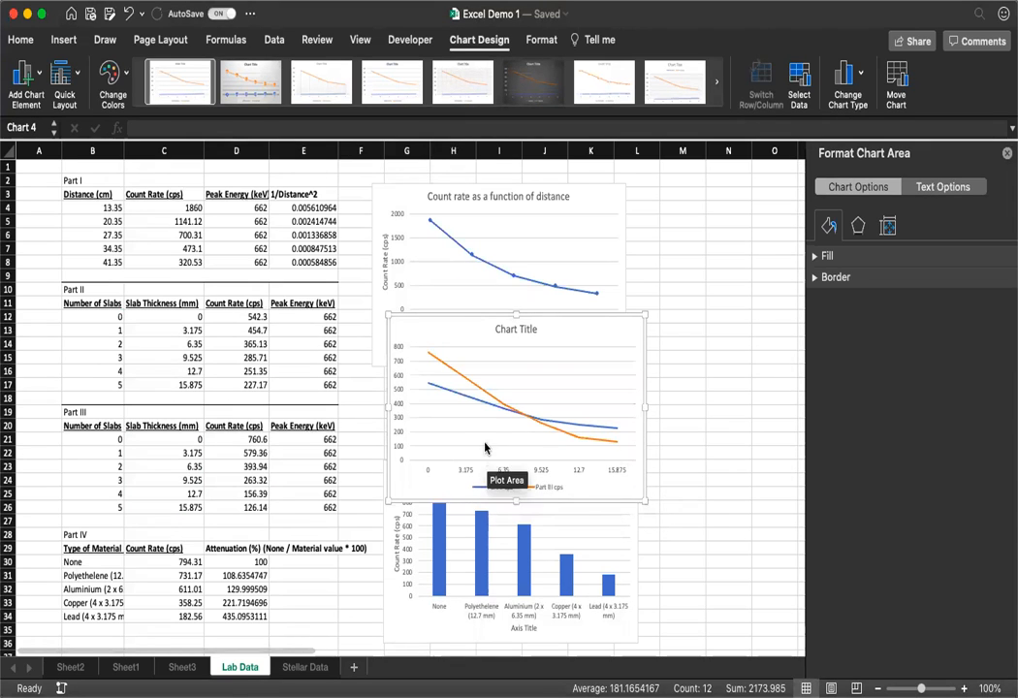
drag(250, 317, 180, 383)
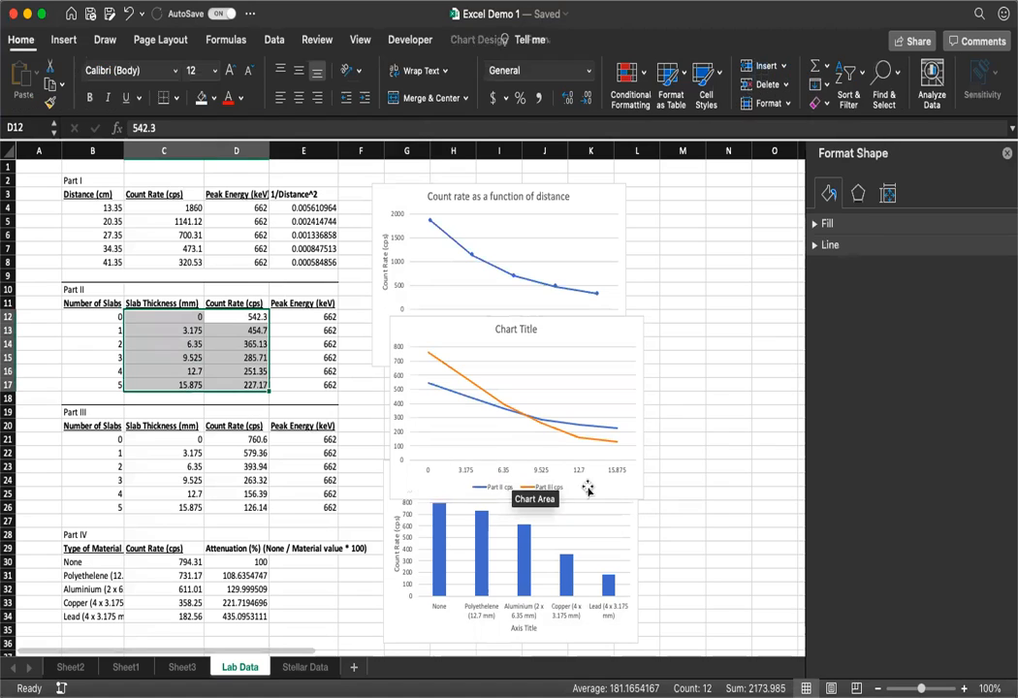
click(674, 466)
Step: Add a linear trendline based on the Part II cps series to the two-series line chart
click(610, 320)
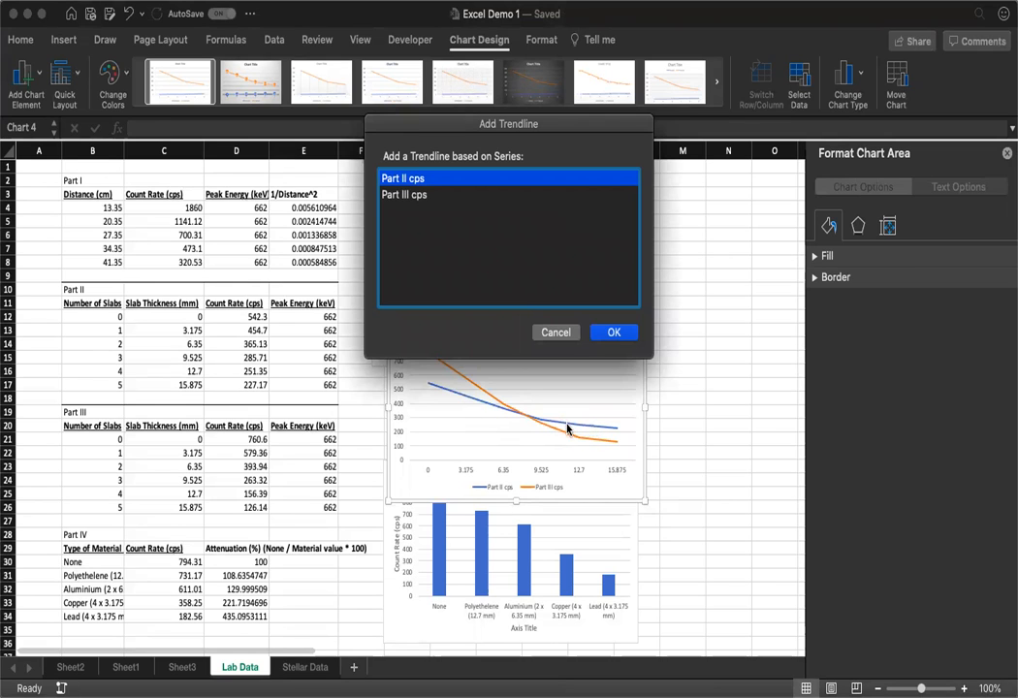
click(612, 333)
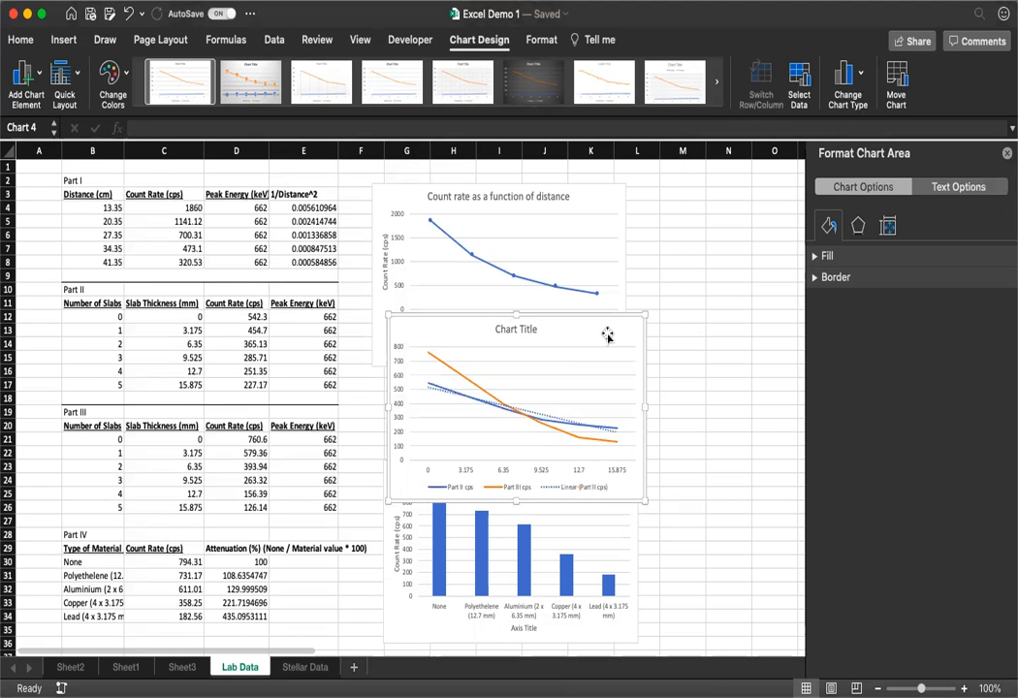
Step: Display the Part II trendline's equation on the chart and move it below the curves, just above the horizontal axis
click(543, 419)
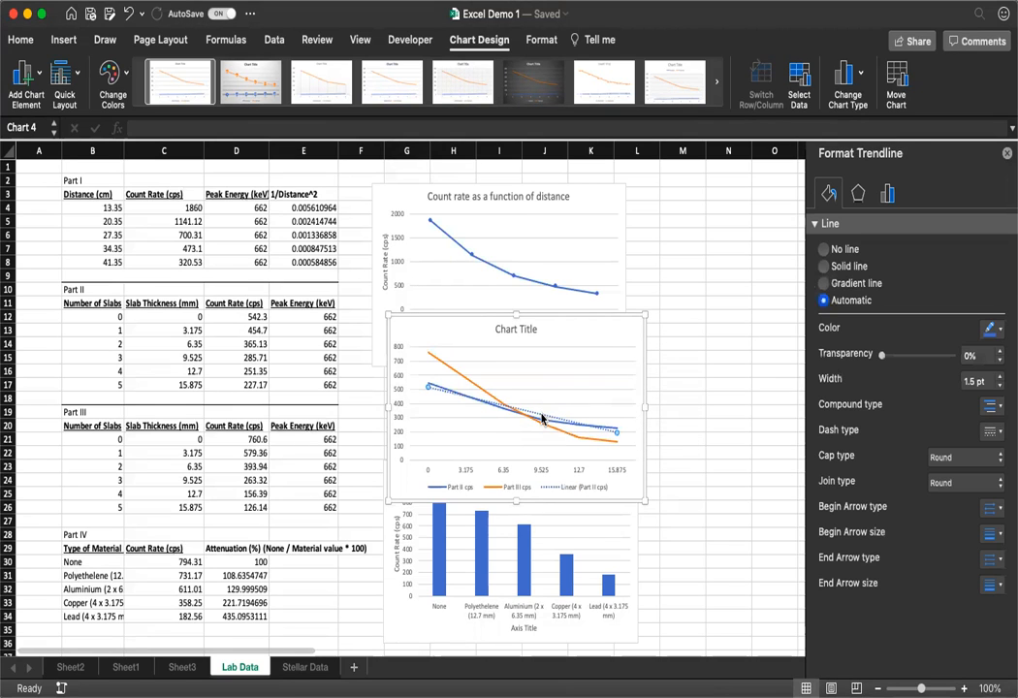
click(860, 193)
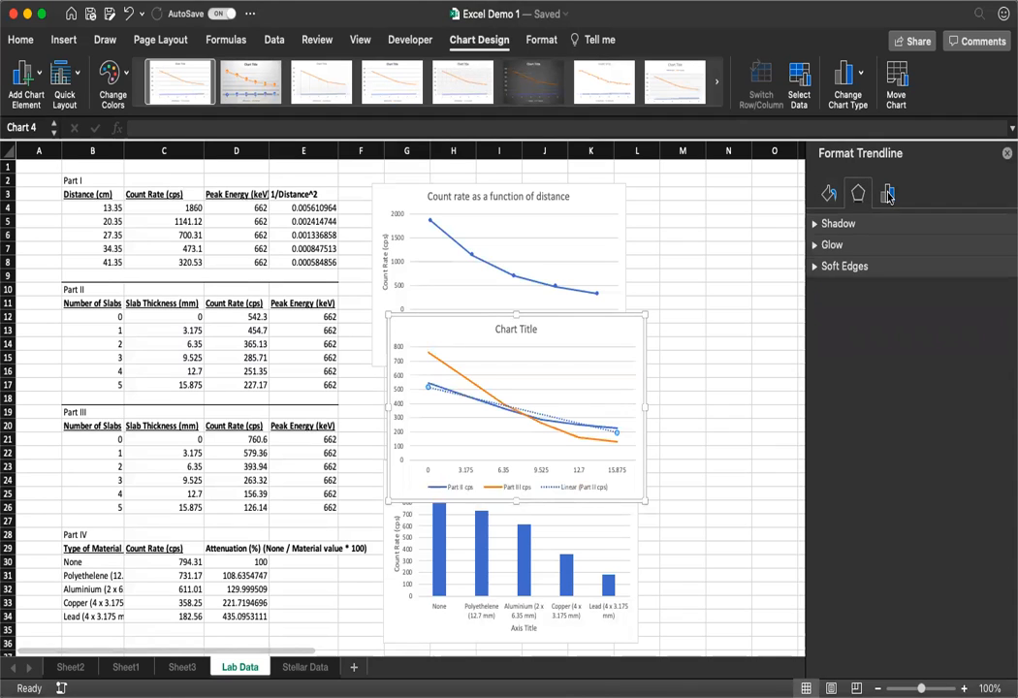
click(888, 195)
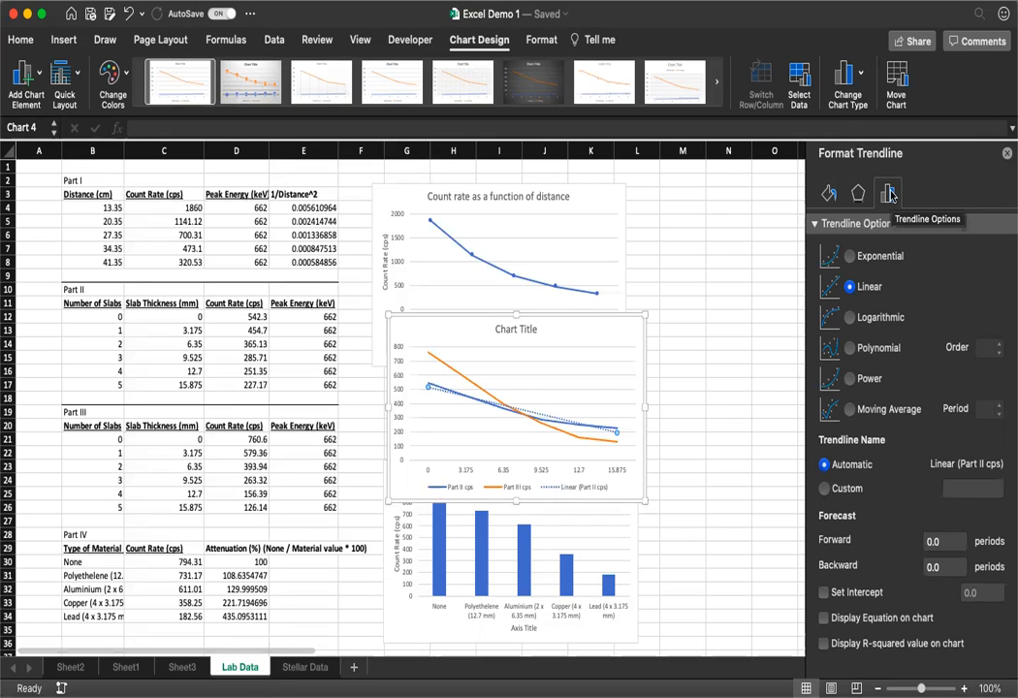
click(824, 617)
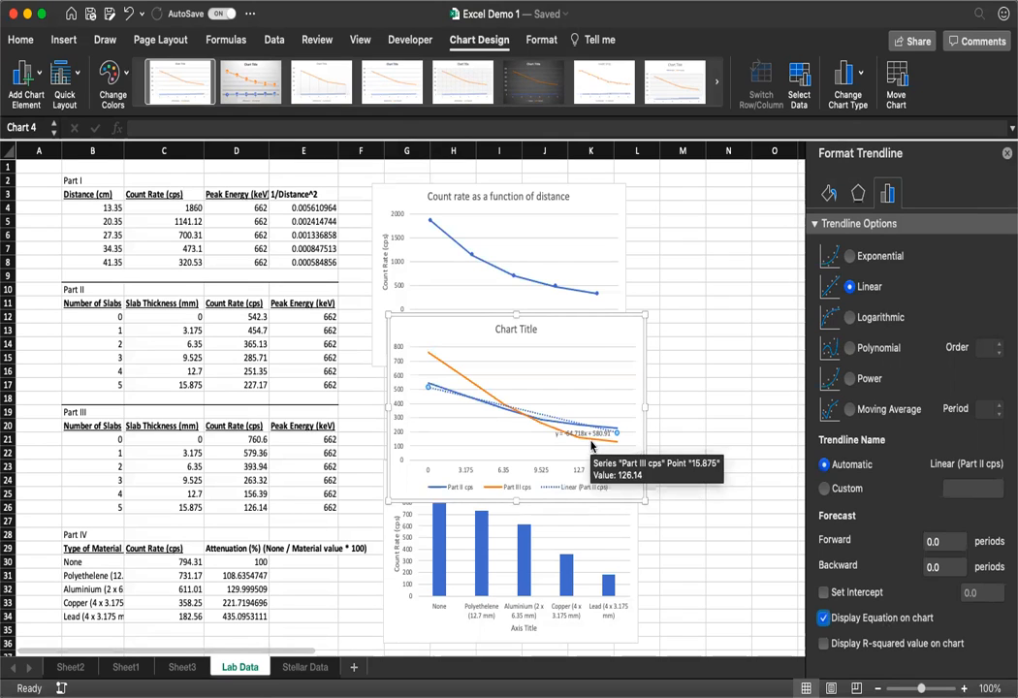
drag(595, 430, 511, 454)
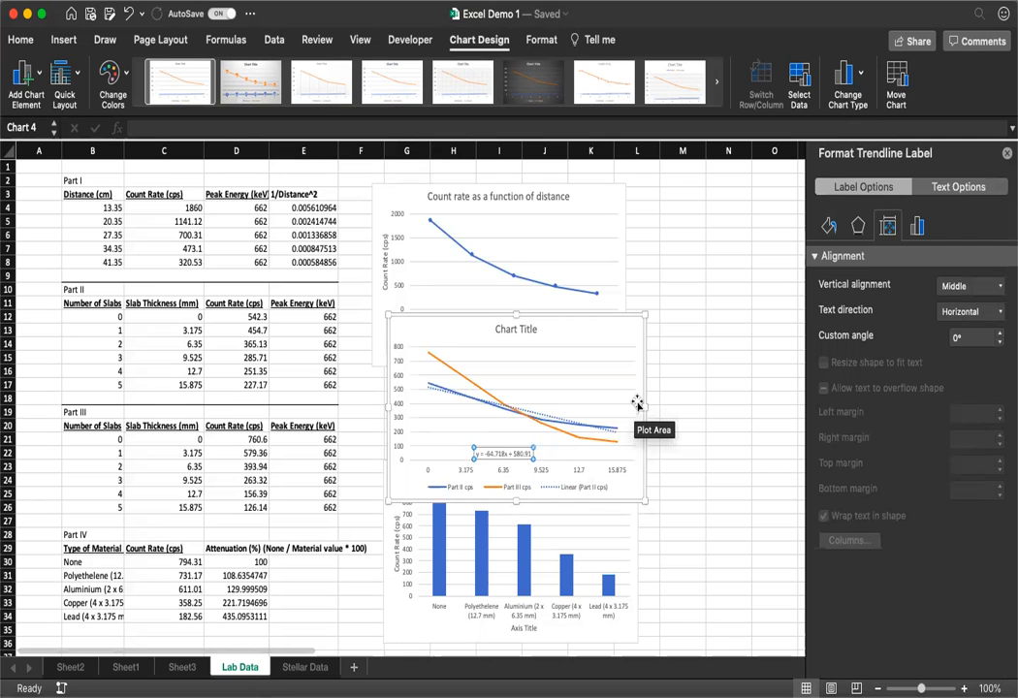
click(682, 574)
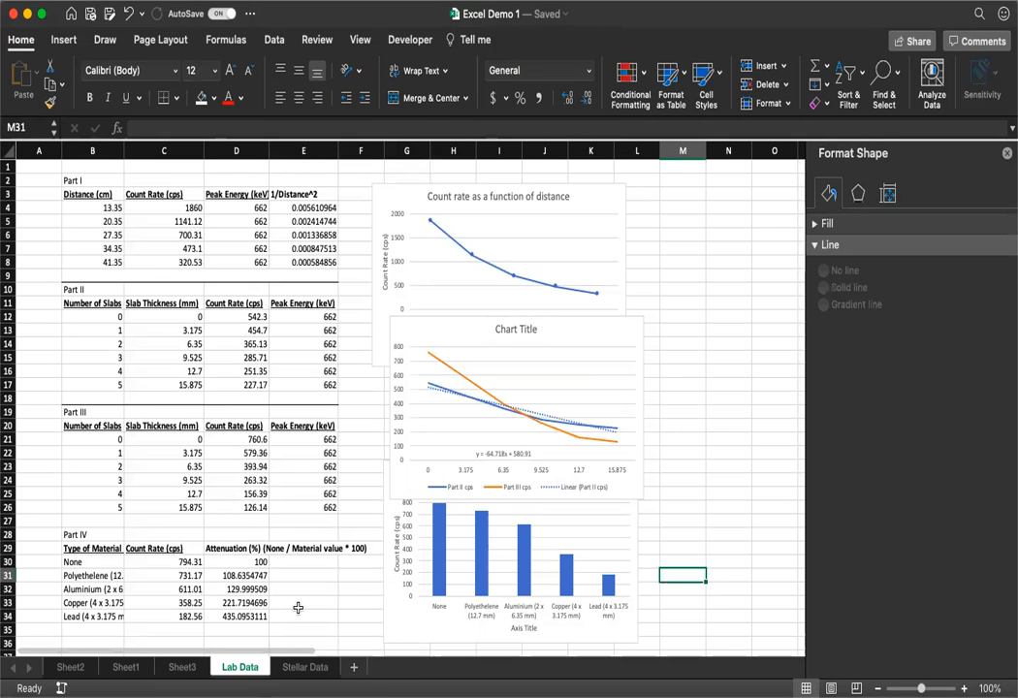
scroll(297, 582, down, 3)
scroll(320, 580, up, 3)
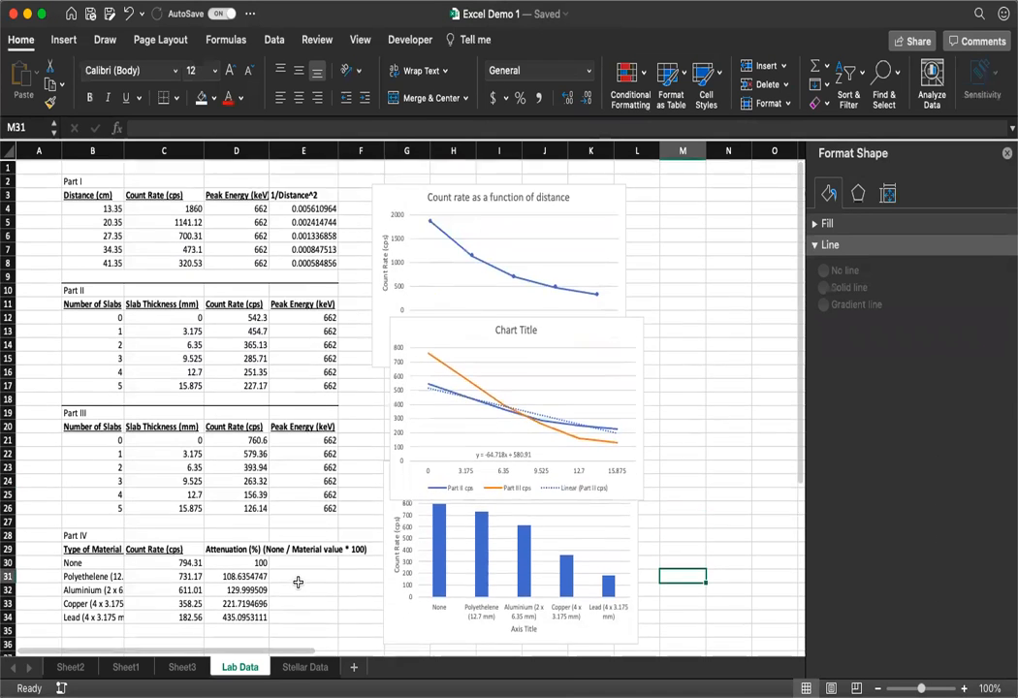
click(720, 376)
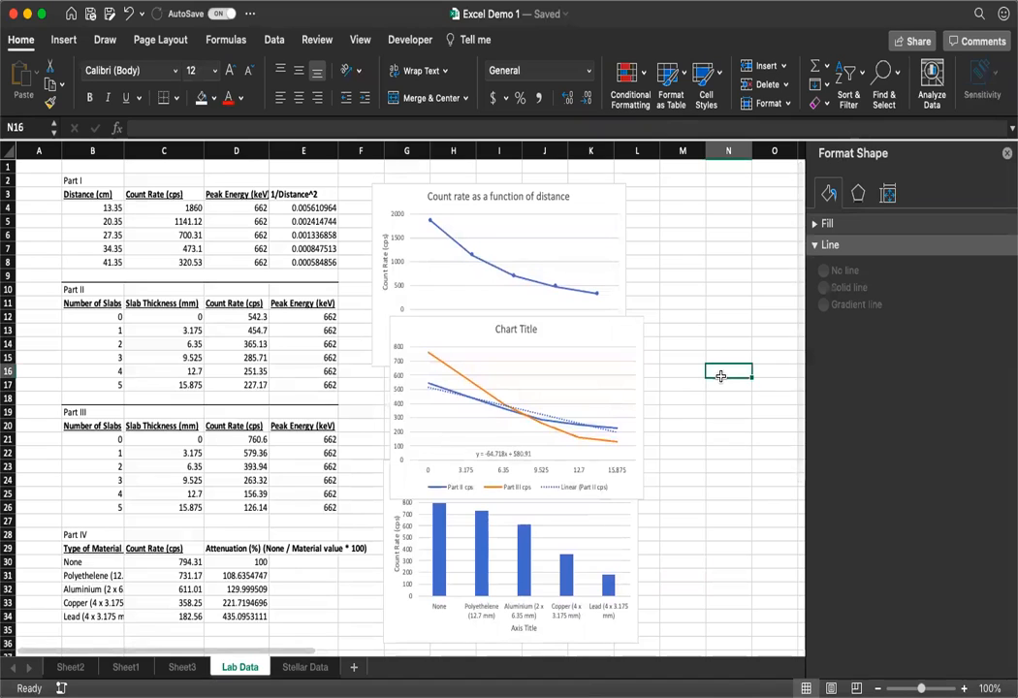